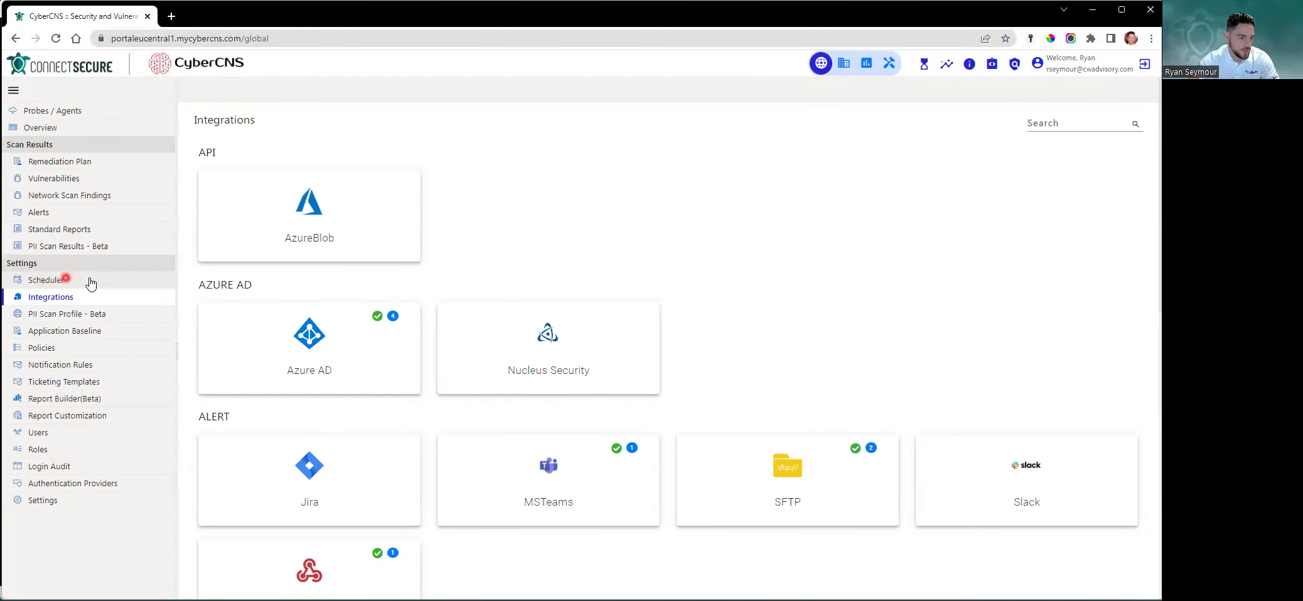
Show the Scan Scheduler list and check the 6546 scheduler's Edit/Delete actions, changing nothing
click(77, 285)
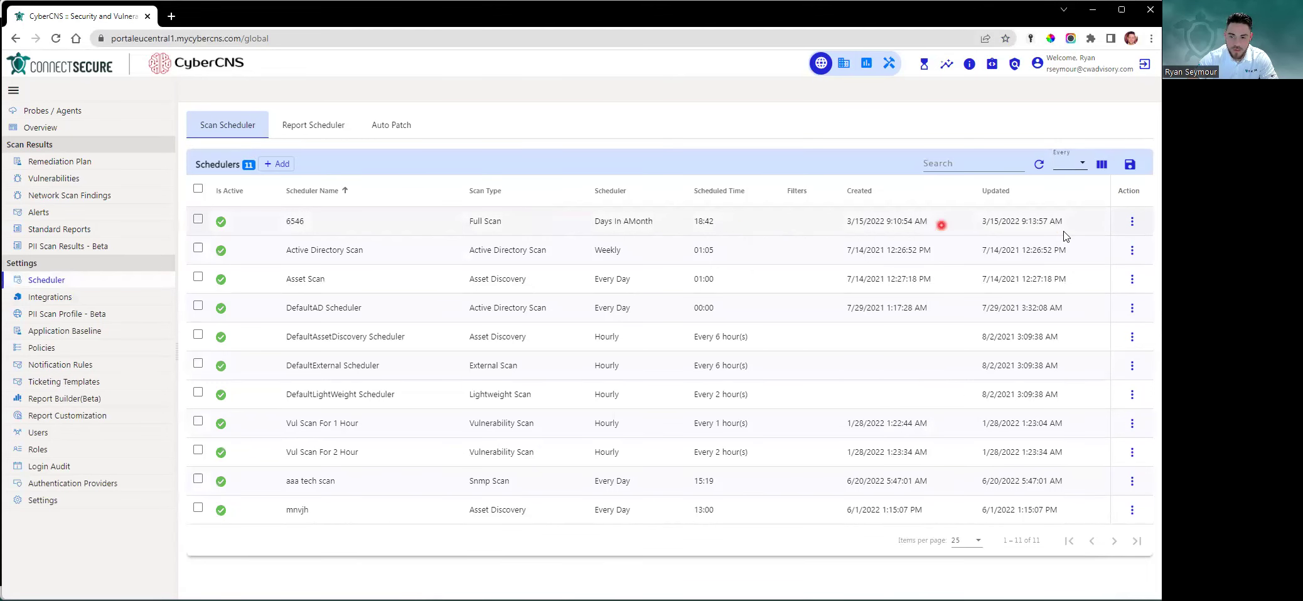
click(1134, 222)
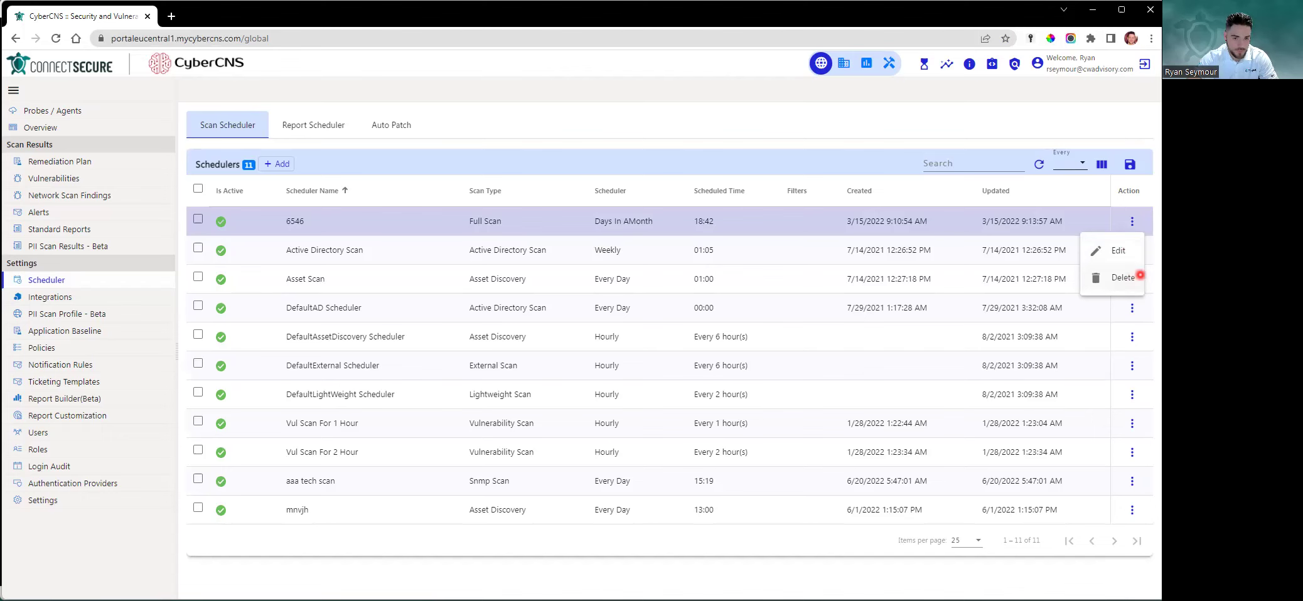
click(401, 140)
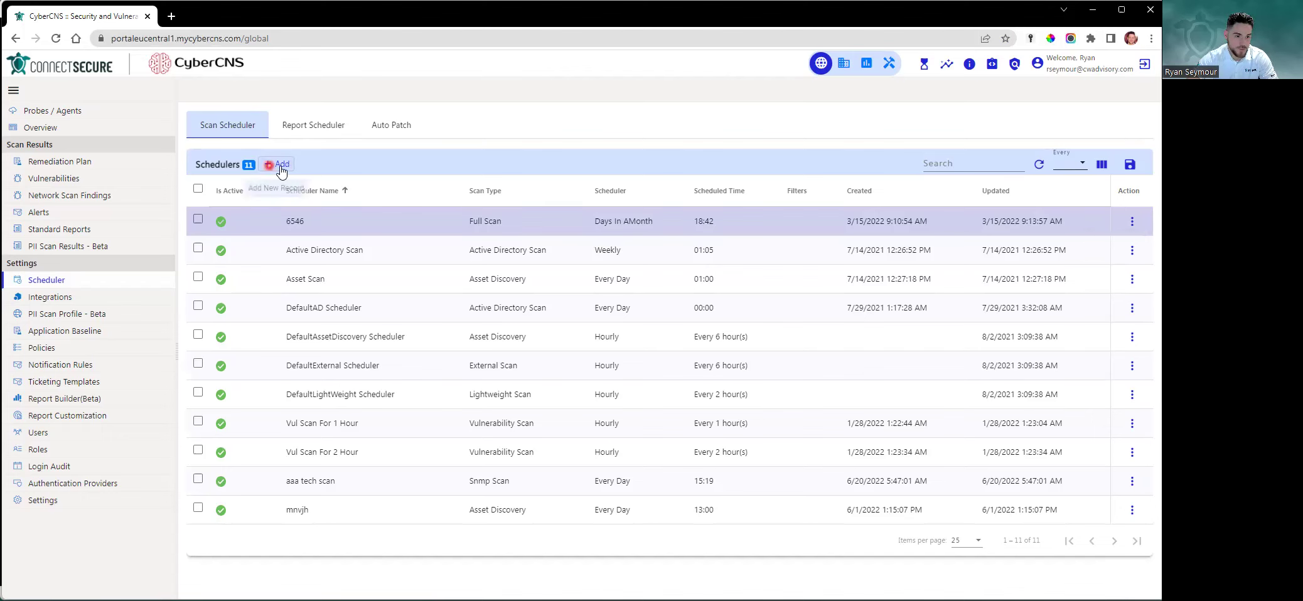
Start a new scan scheduler named 'Daily Full Scan'
click(280, 166)
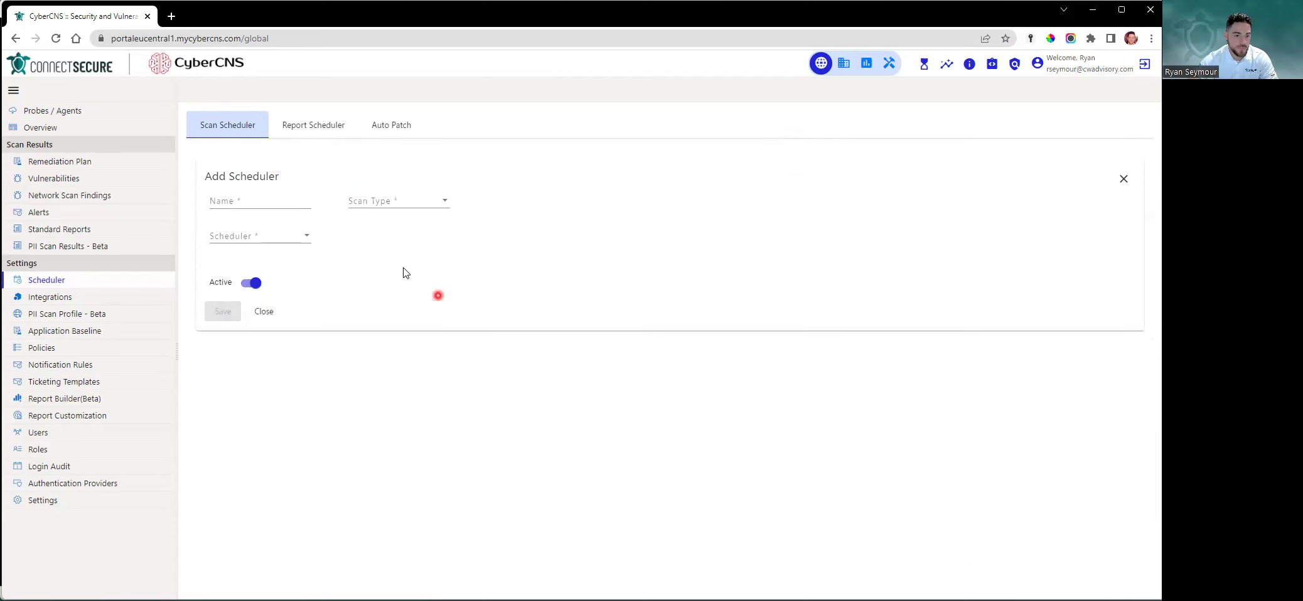
click(259, 200)
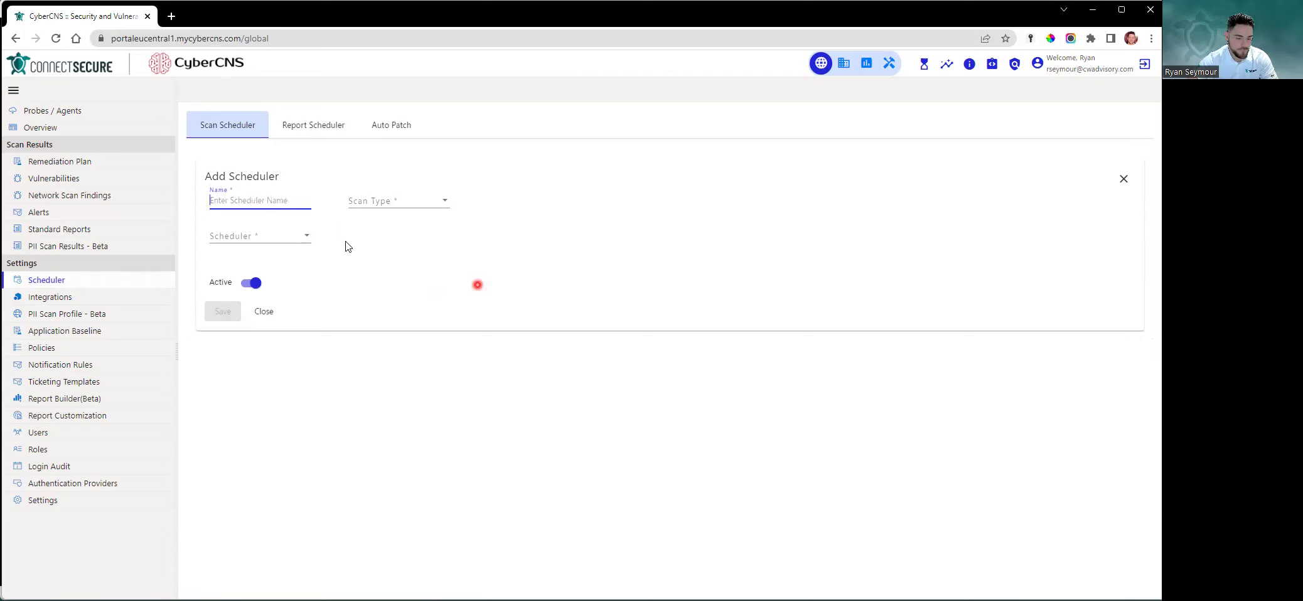
text(Daily Full Scan)
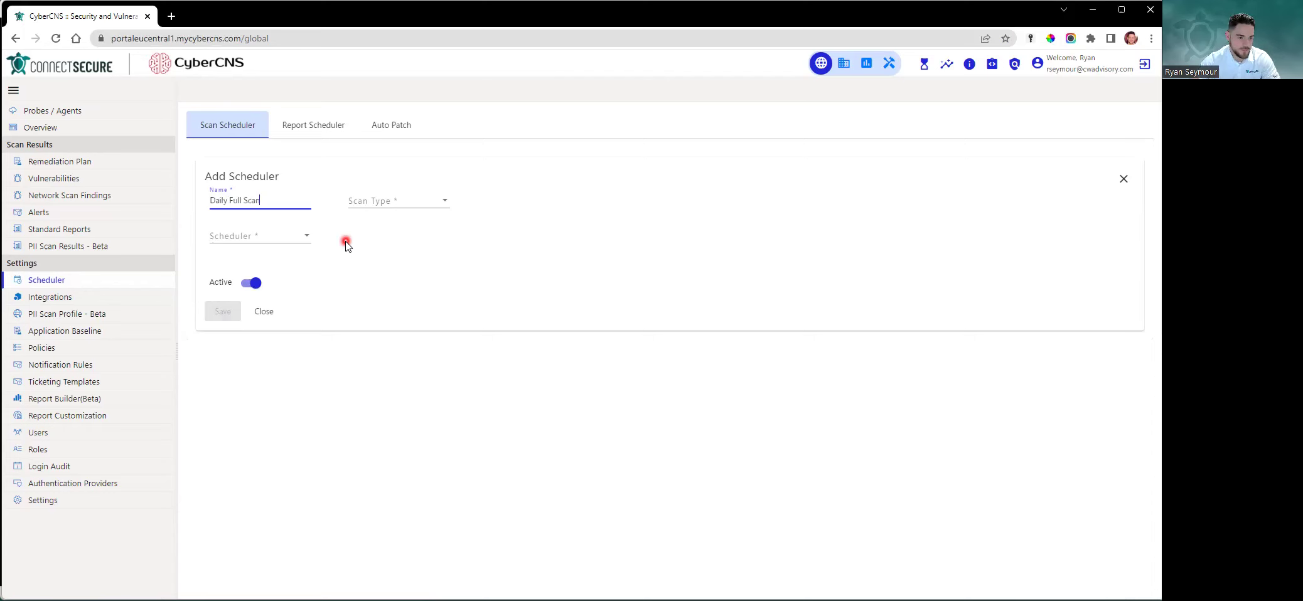
click(412, 228)
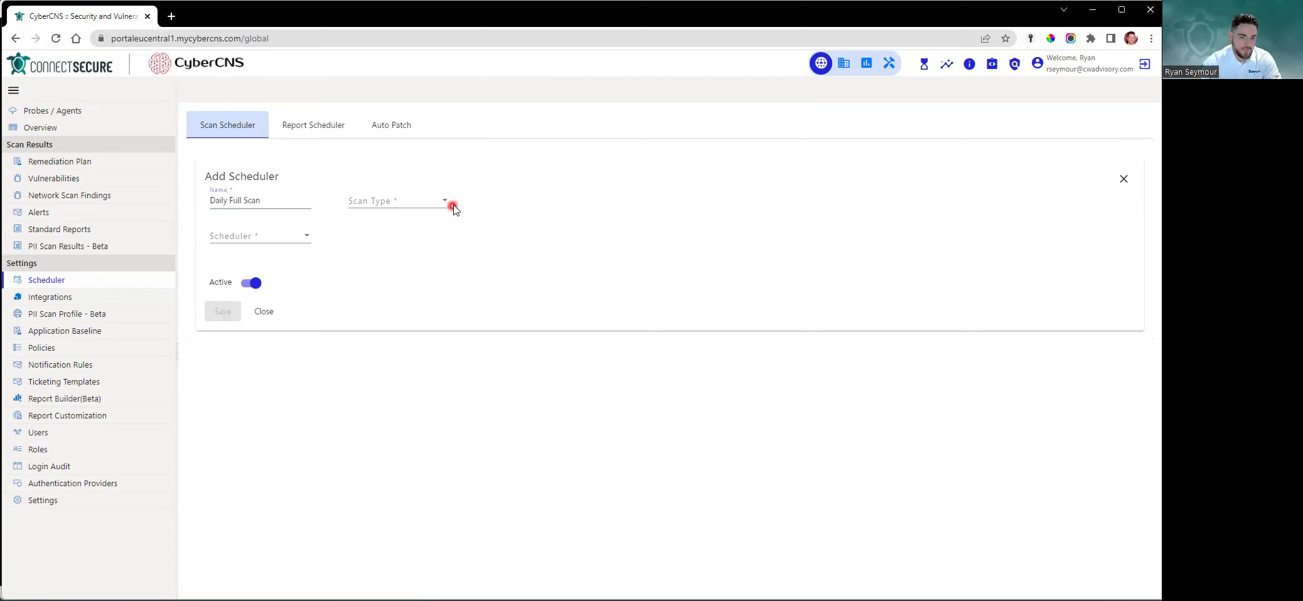
click(463, 211)
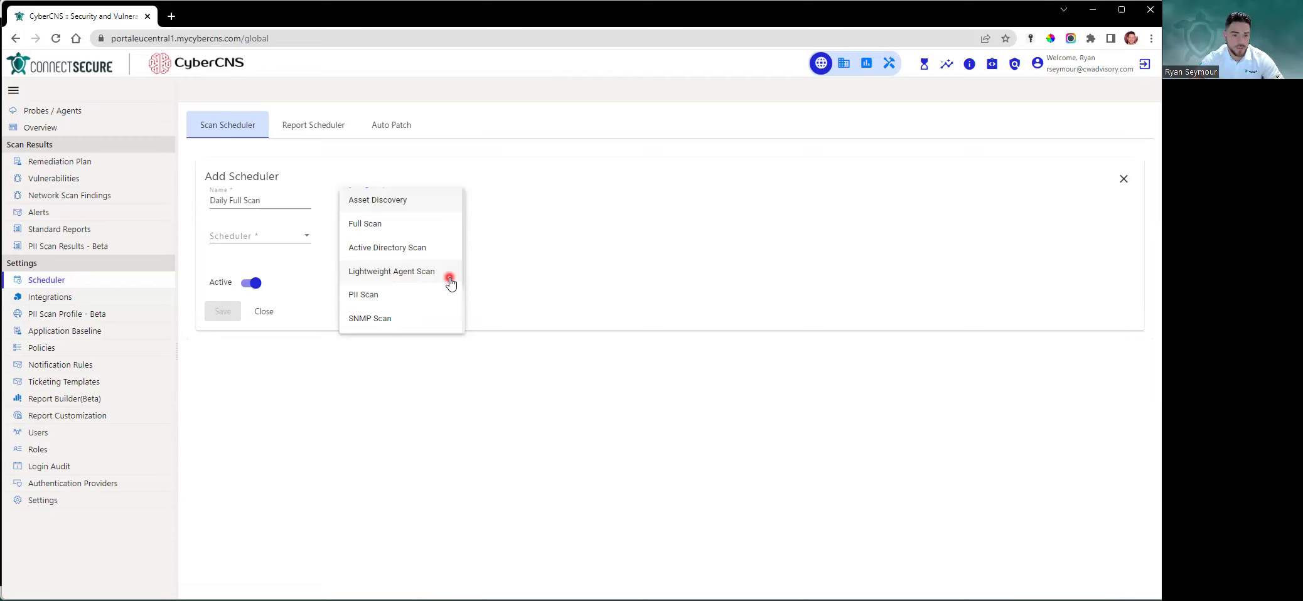
Set the Daily Full Scan scheduler's scan type to Full Scan
scroll(449, 282, down, 3)
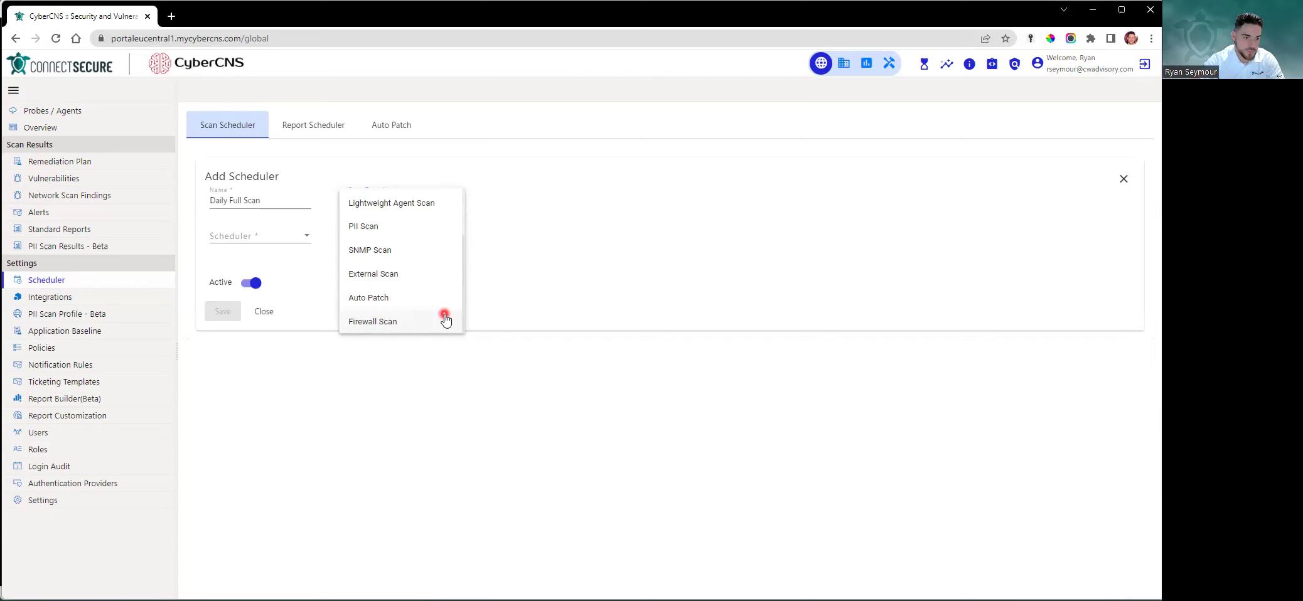
scroll(436, 308, up, 2)
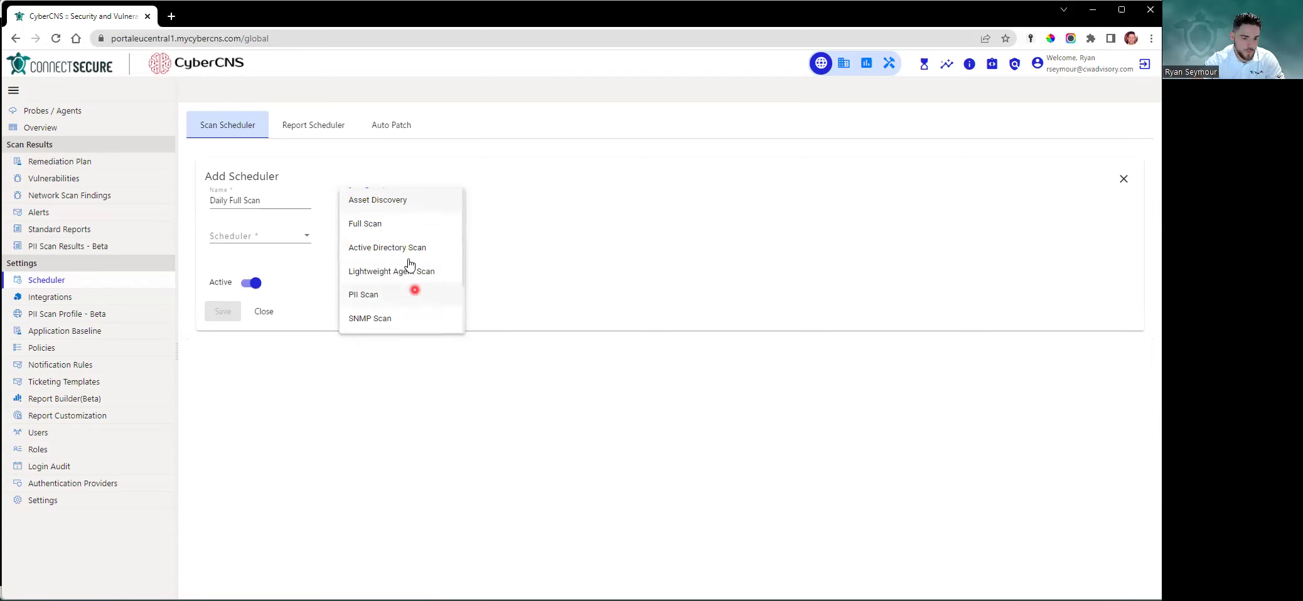
click(407, 224)
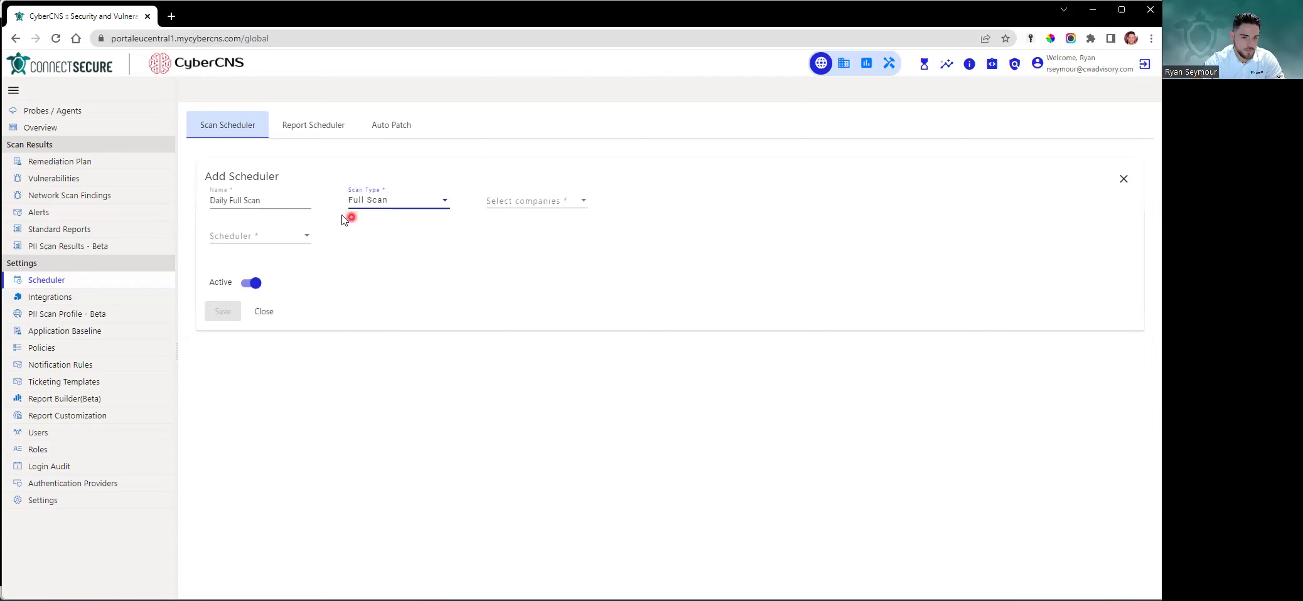
triple_click(290, 201)
click(396, 204)
click(584, 201)
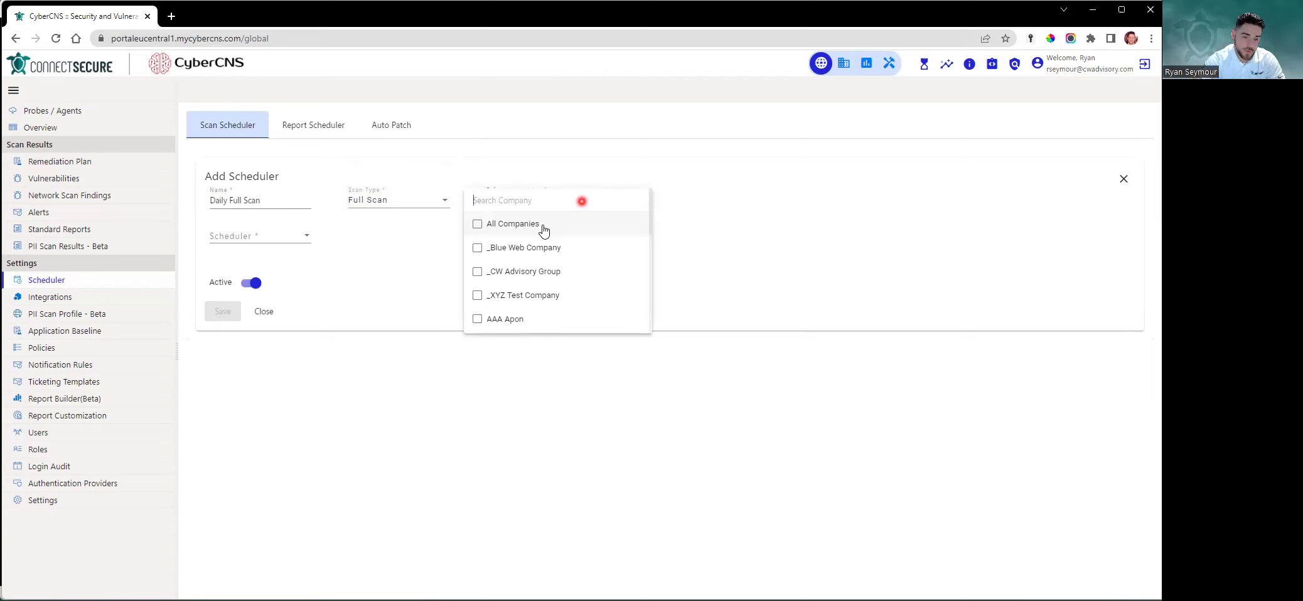
Target the scheduler at _Blue Web Company, _CW Advisory Group and _XYZ Test Company instead of All Companies
click(477, 224)
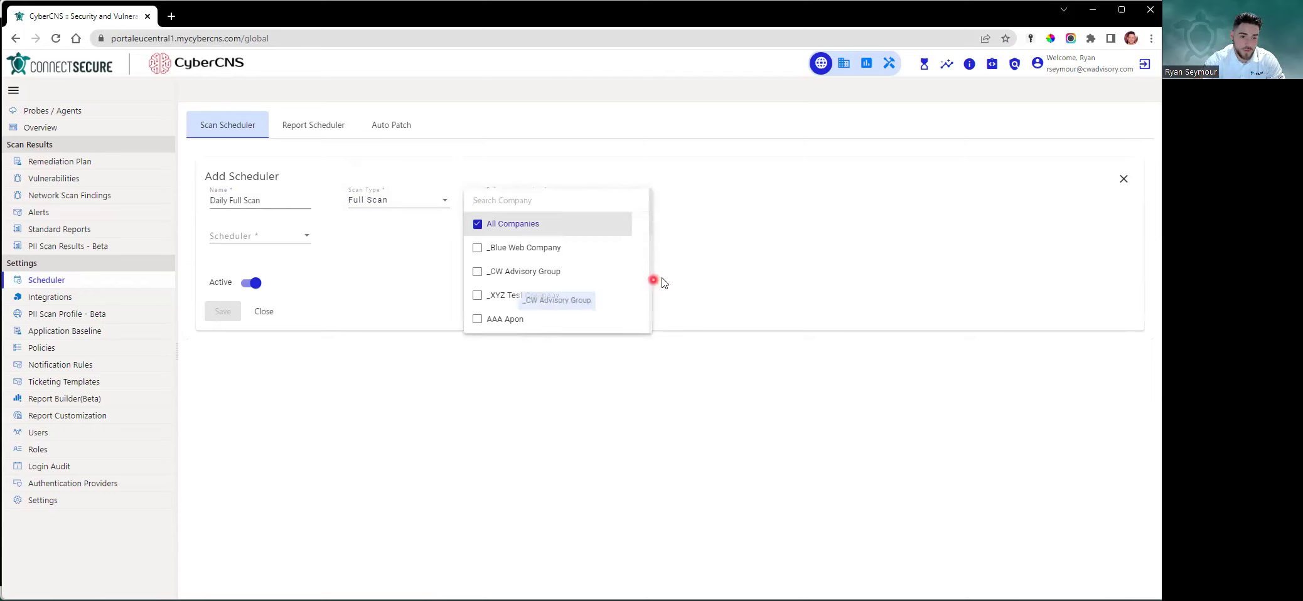
click(477, 247)
click(478, 271)
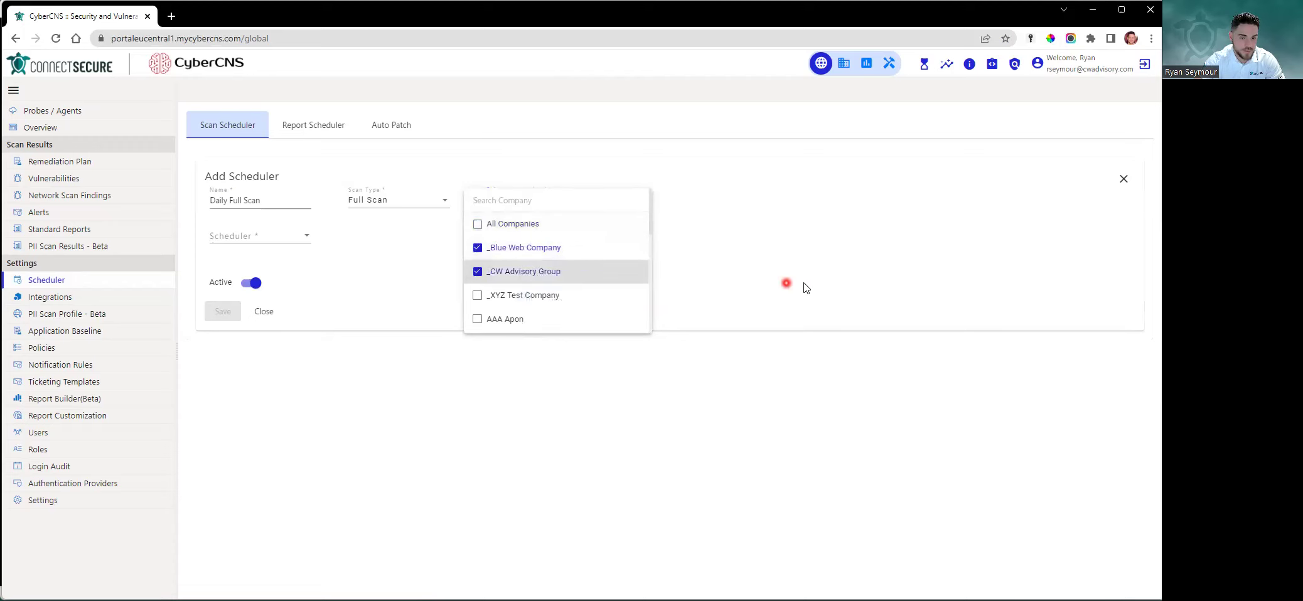
click(477, 295)
click(779, 288)
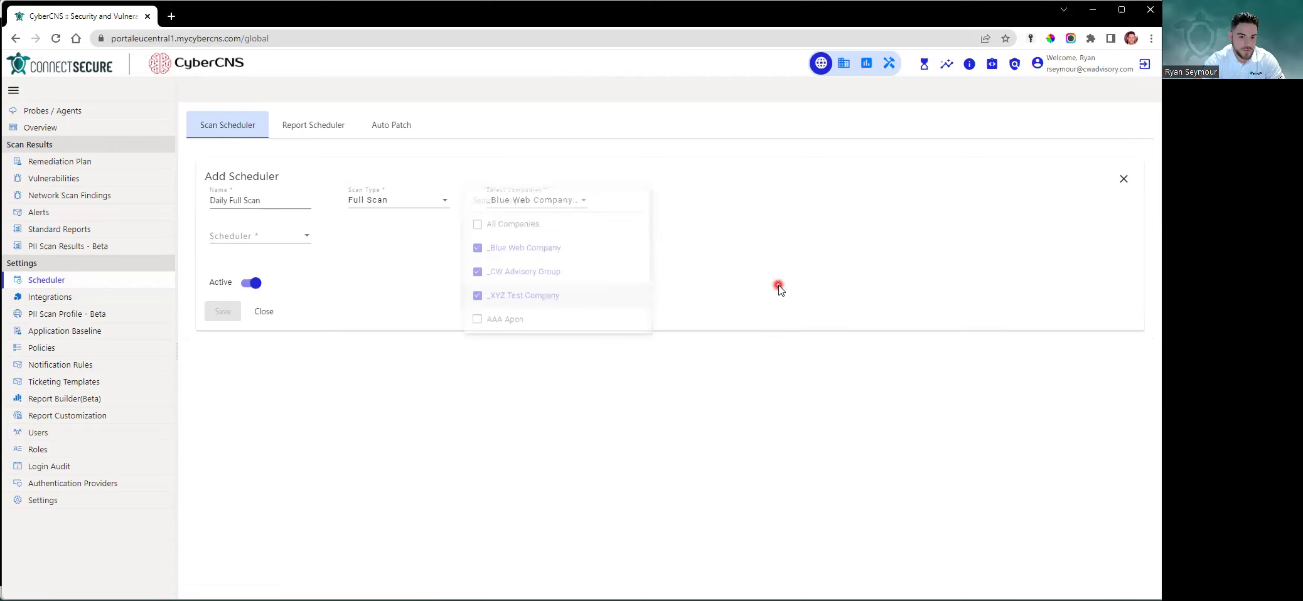
click(586, 202)
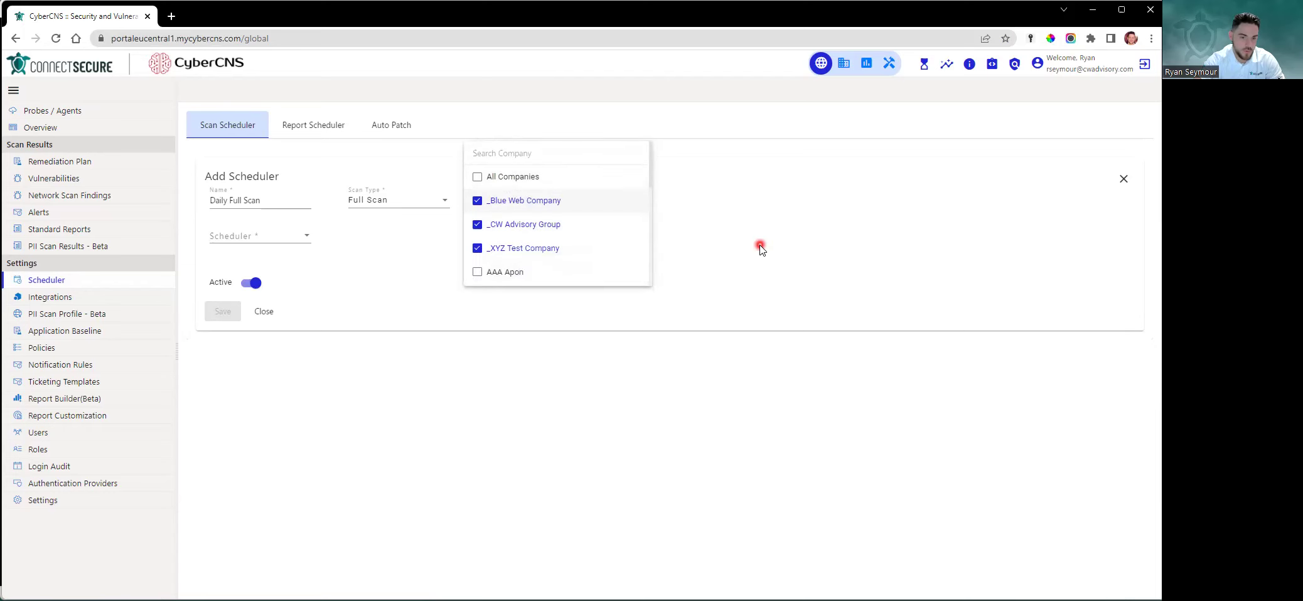
drag(524, 201, 502, 215)
click(838, 275)
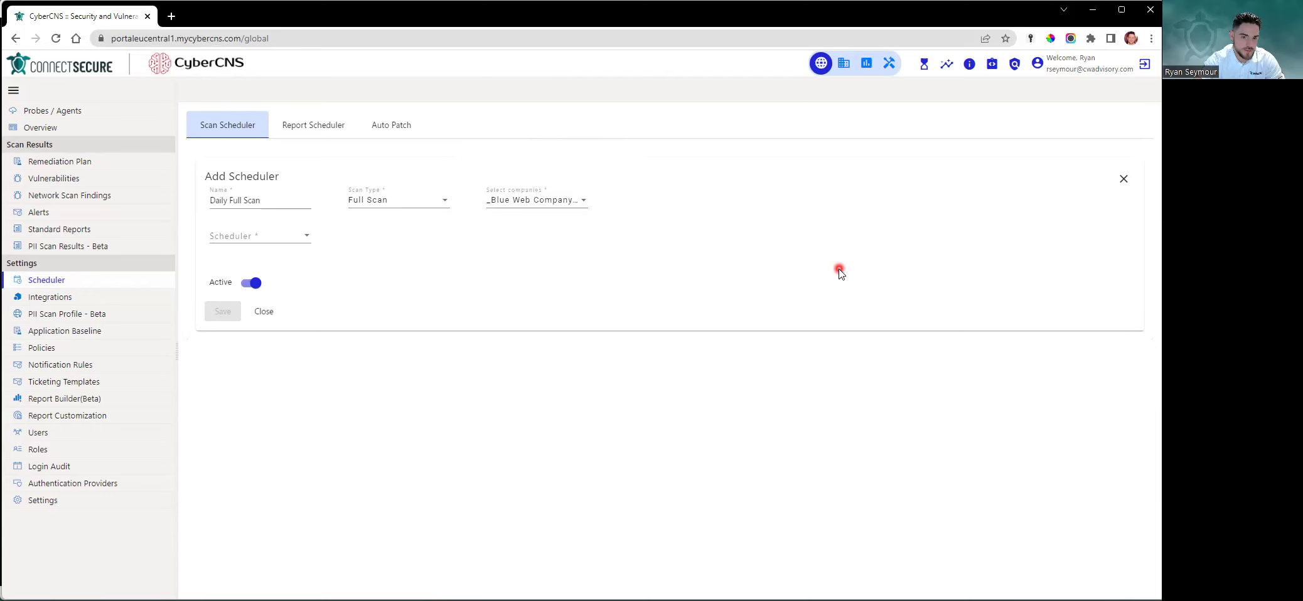
click(284, 241)
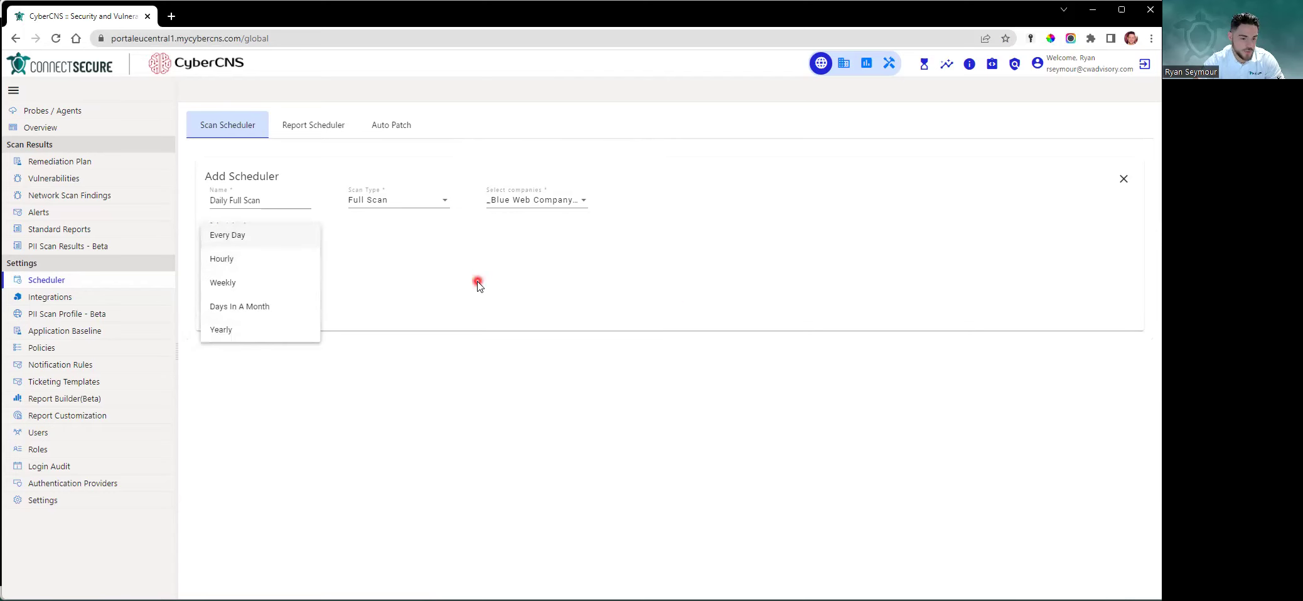
Try the Every Day and Hourly frequencies, browsing the hourly interval options
click(280, 244)
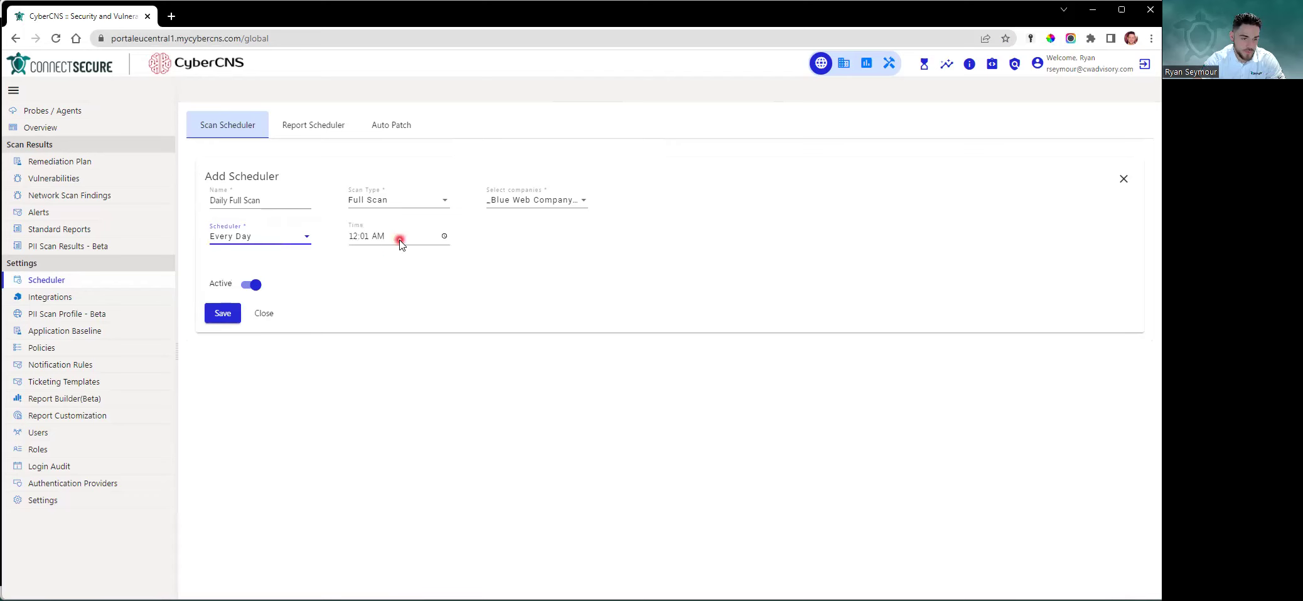
click(268, 241)
click(267, 263)
click(425, 242)
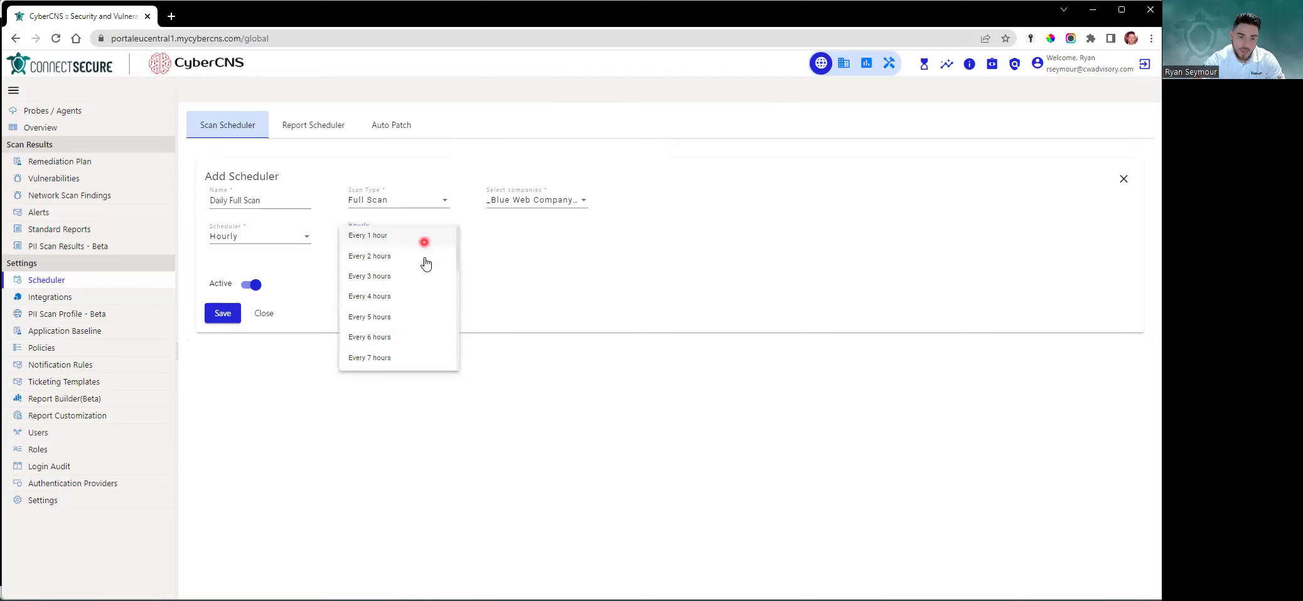
scroll(425, 332, down, 5)
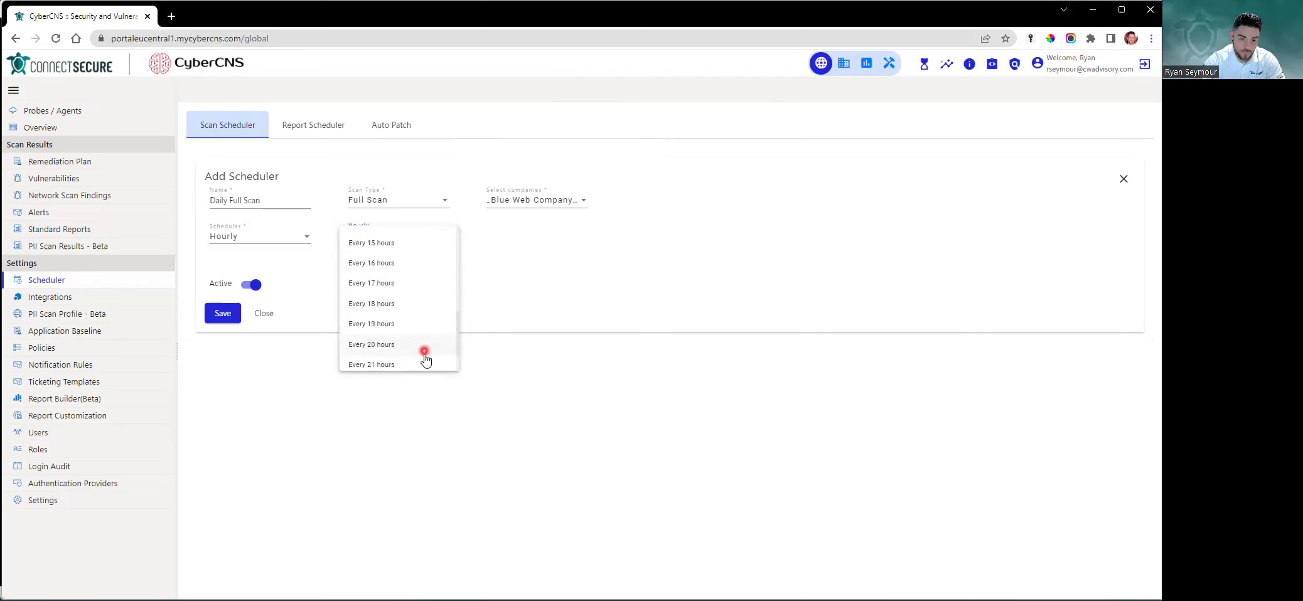
scroll(424, 314, up, 5)
click(423, 282)
Try Weekly, then settle on Days In A Month with the day picker showing
click(289, 243)
click(291, 260)
click(440, 237)
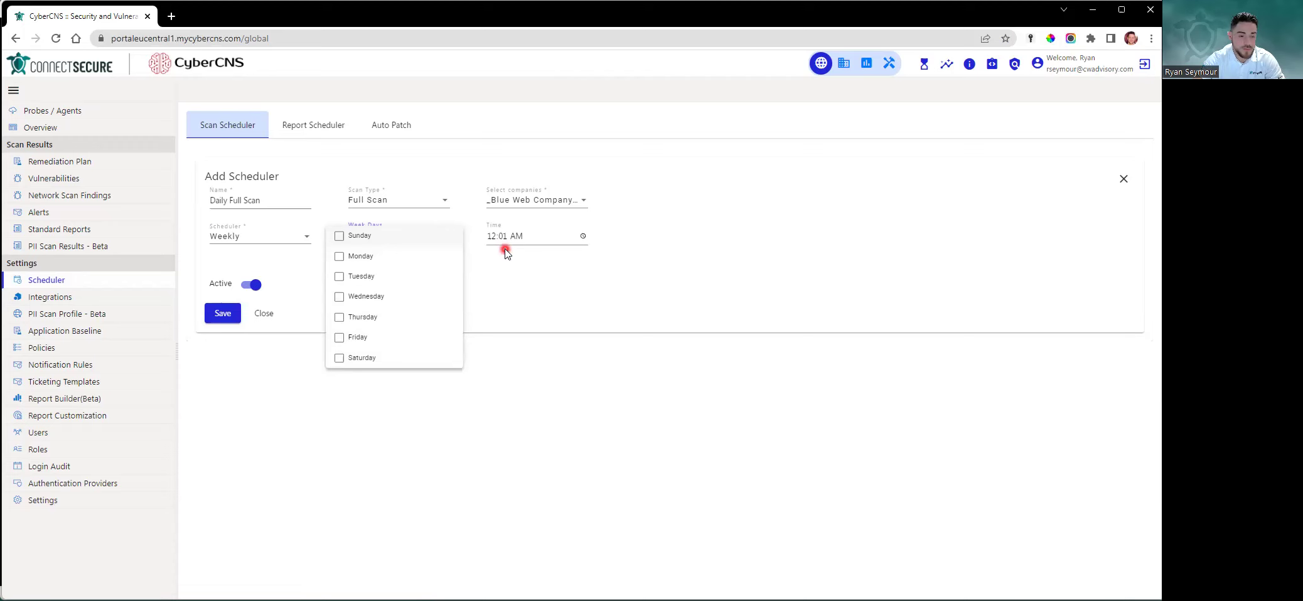
click(305, 247)
click(300, 244)
click(294, 269)
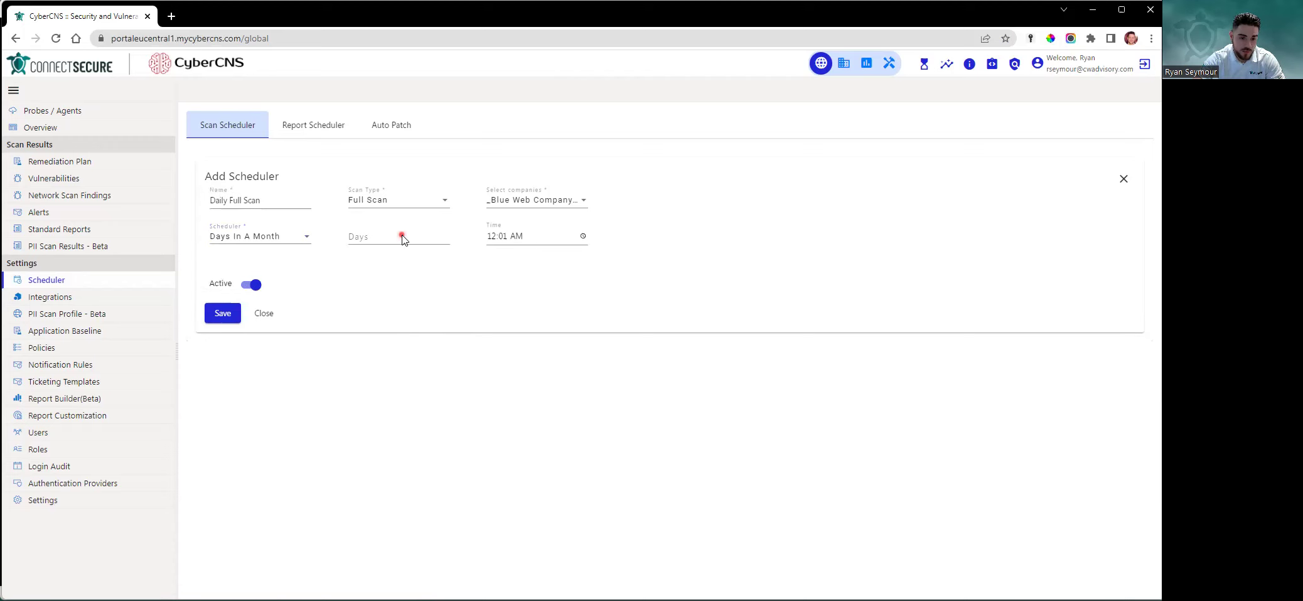
click(402, 236)
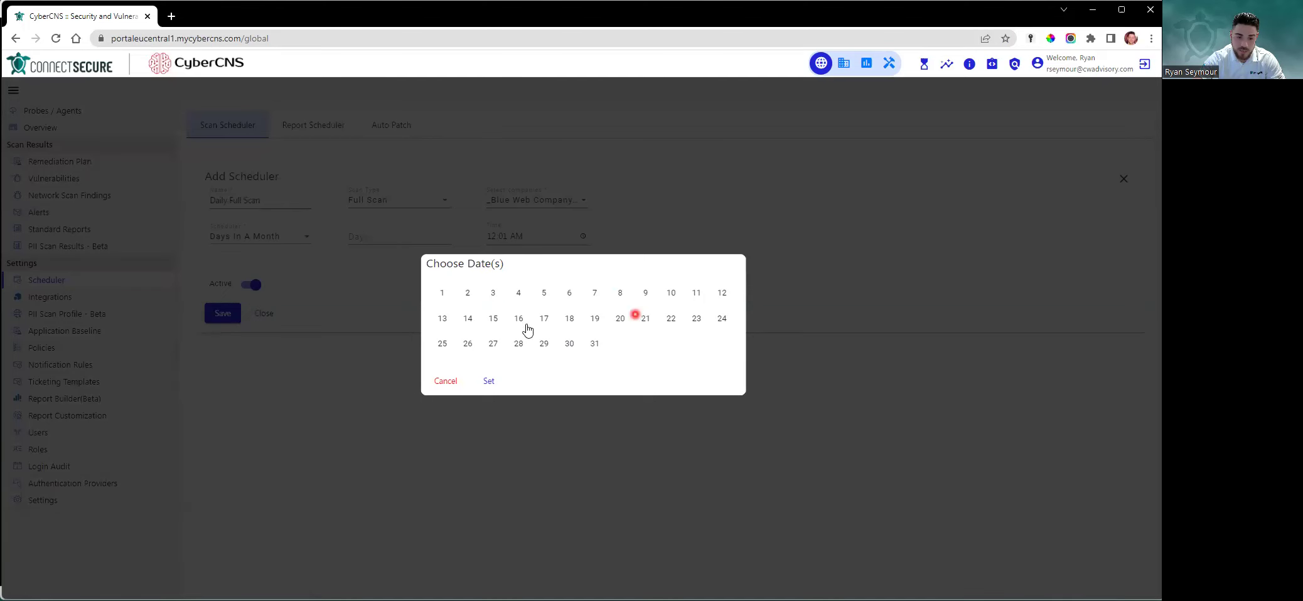
Cancel the day picker and look at the Yearly frequency's months without choosing any
click(446, 381)
click(254, 238)
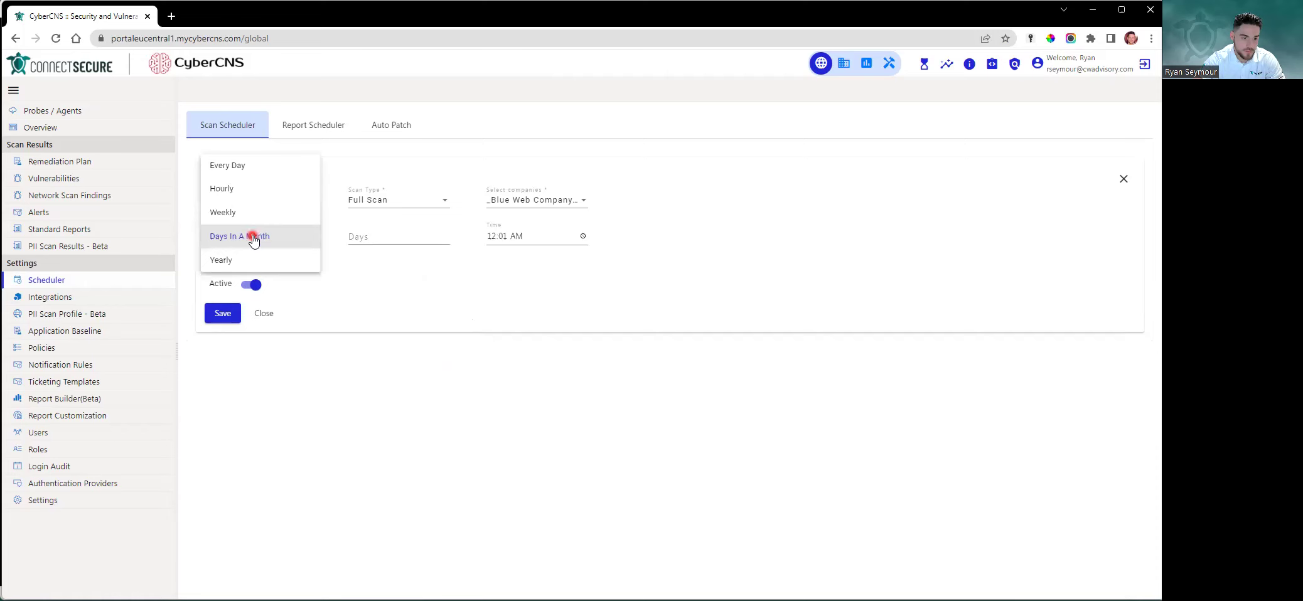
click(291, 262)
click(403, 246)
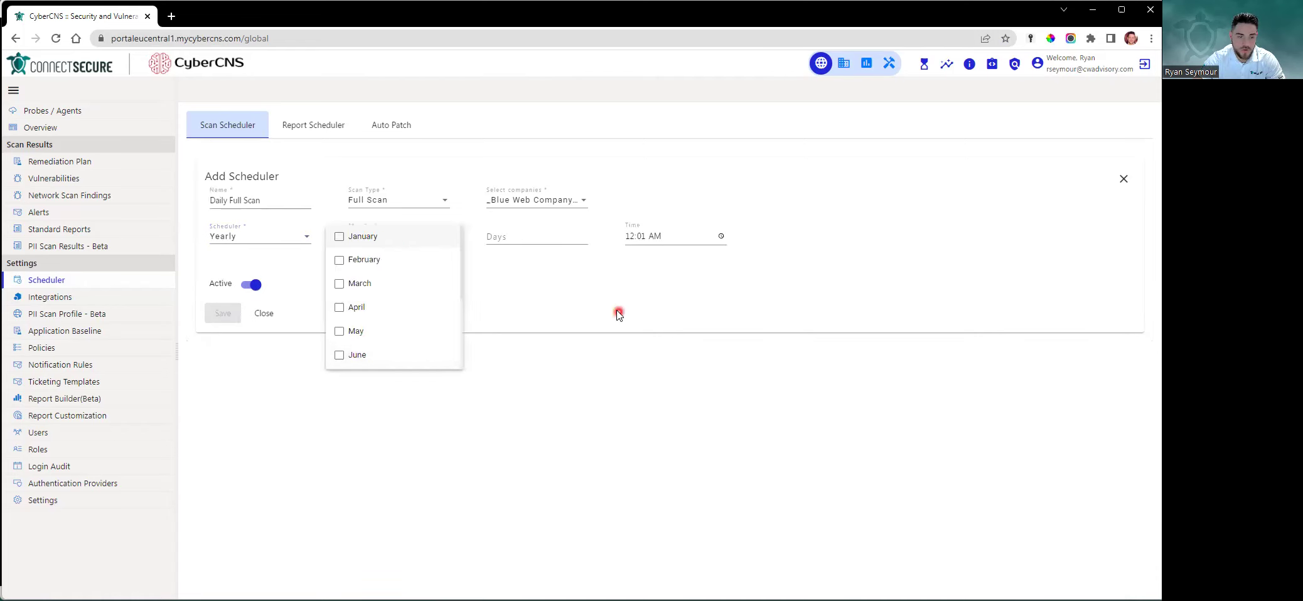
click(559, 270)
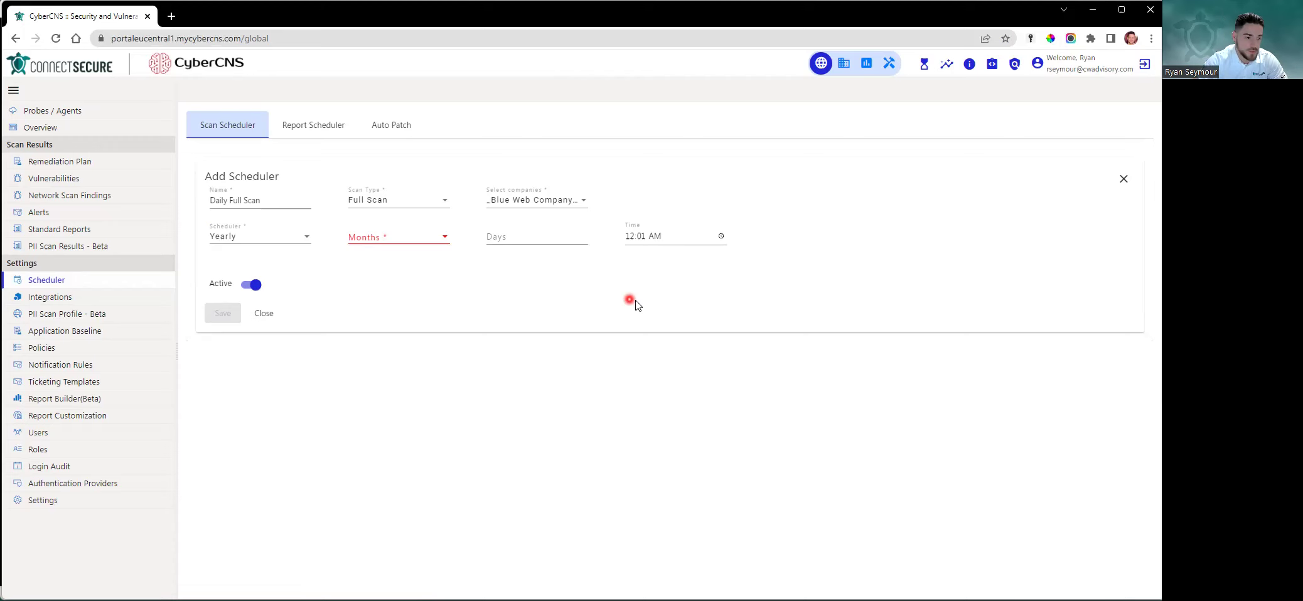
Set the frequency back to Every Day at 09:00 and save the scheduler
click(276, 241)
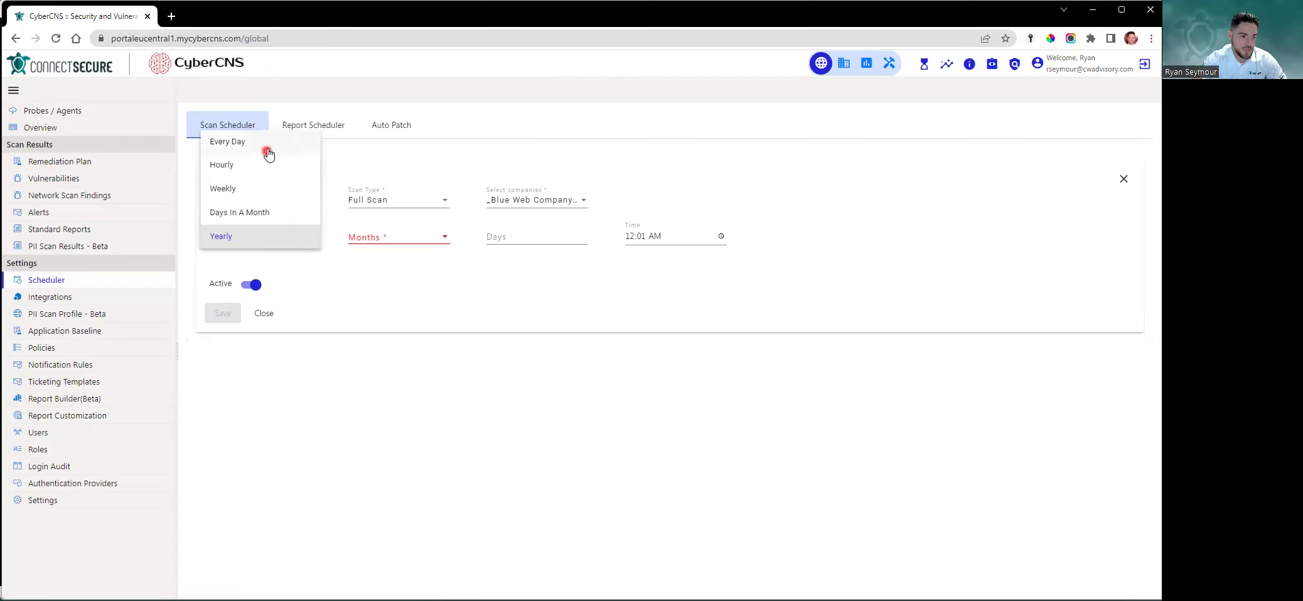
click(264, 142)
click(415, 238)
text(9:00)
click(227, 314)
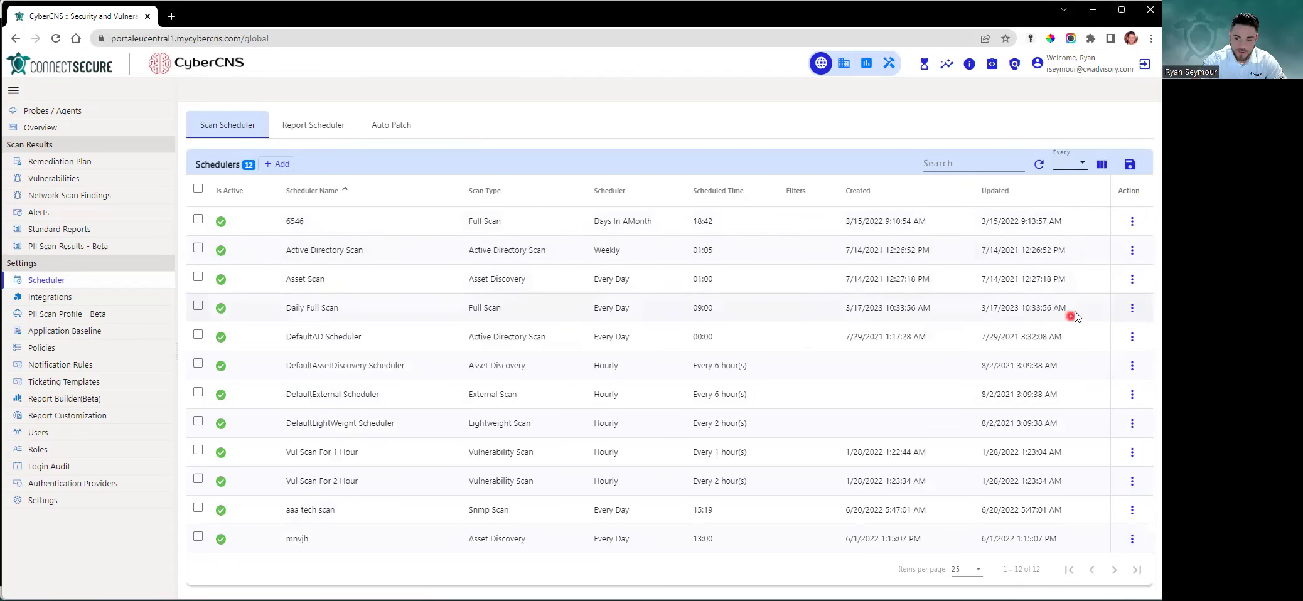
Inspect the Daily Full Scan row and its Action menu without changing anything
drag(1033, 308, 365, 311)
click(975, 312)
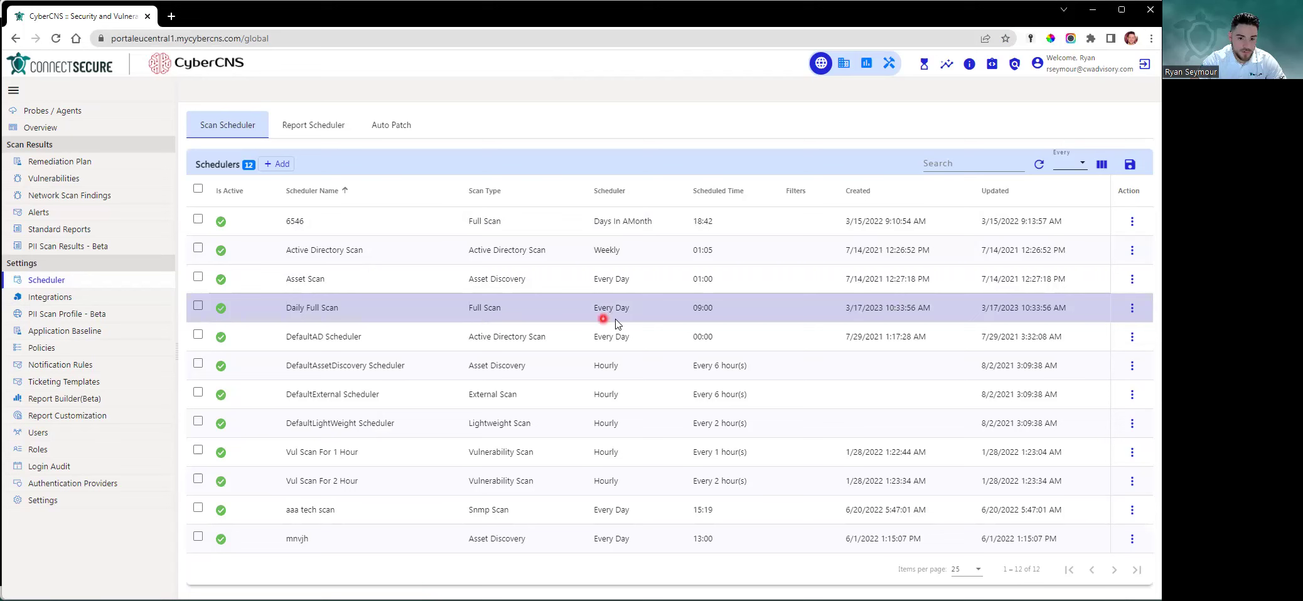
click(704, 317)
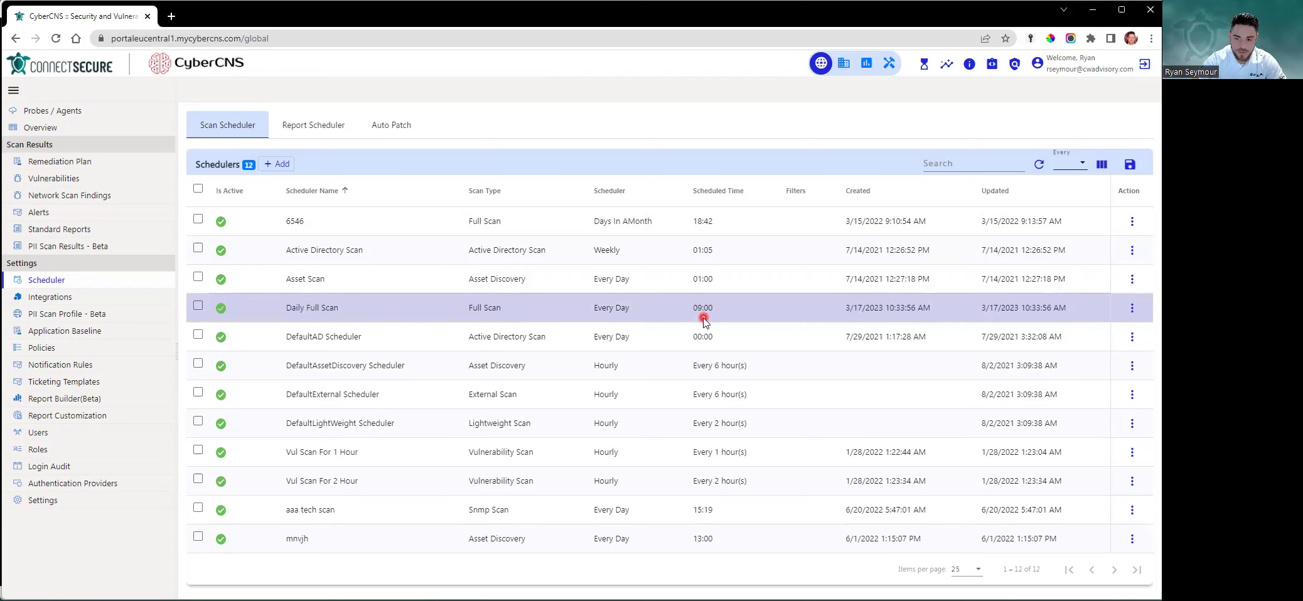
click(789, 202)
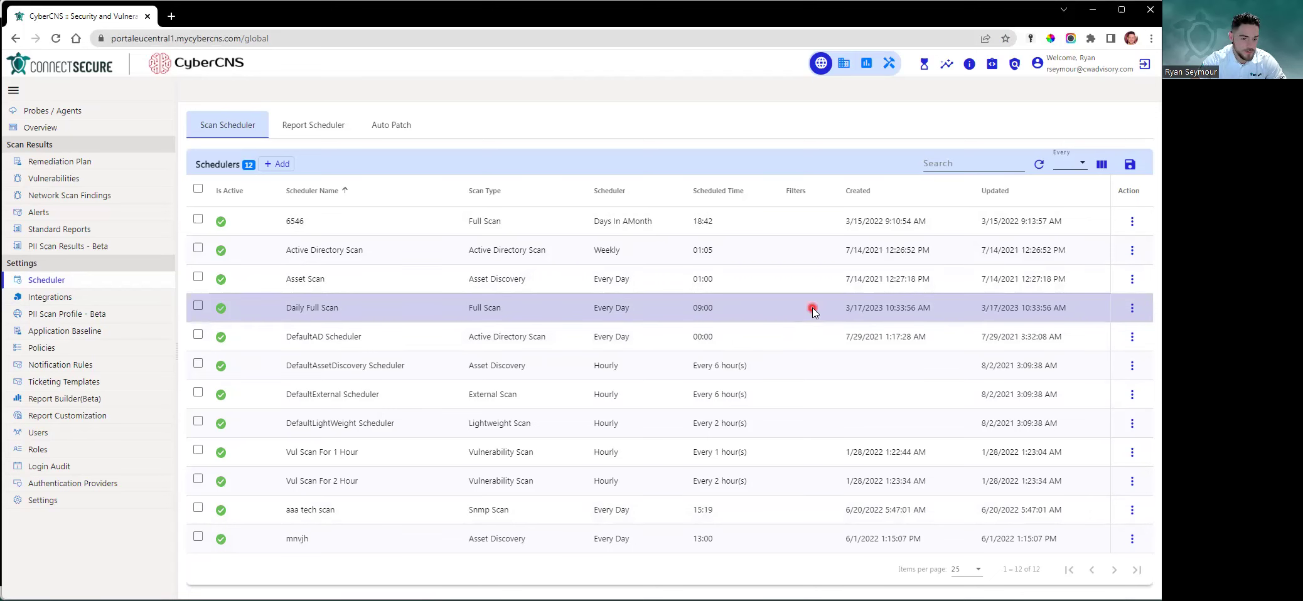
click(1133, 308)
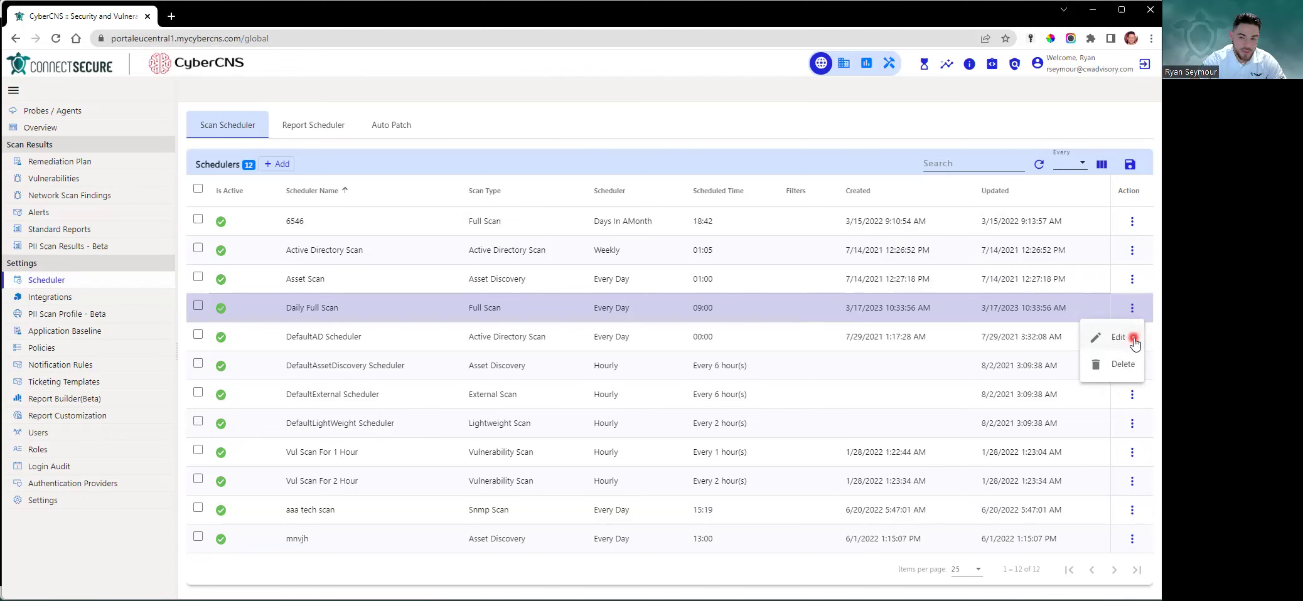
click(203, 304)
Tick Daily Full Scan, Active Directory Scan and Asset Scan, view Global Actions, clear the selection, then go to Report Scheduler
click(199, 307)
click(199, 308)
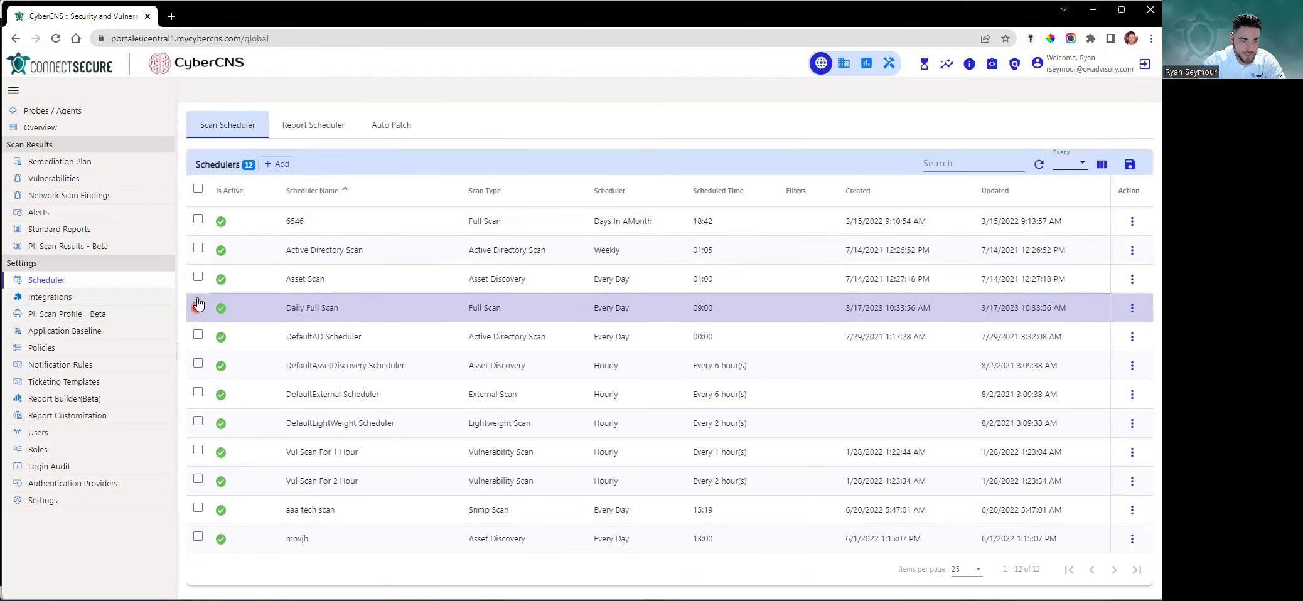
click(198, 306)
click(198, 246)
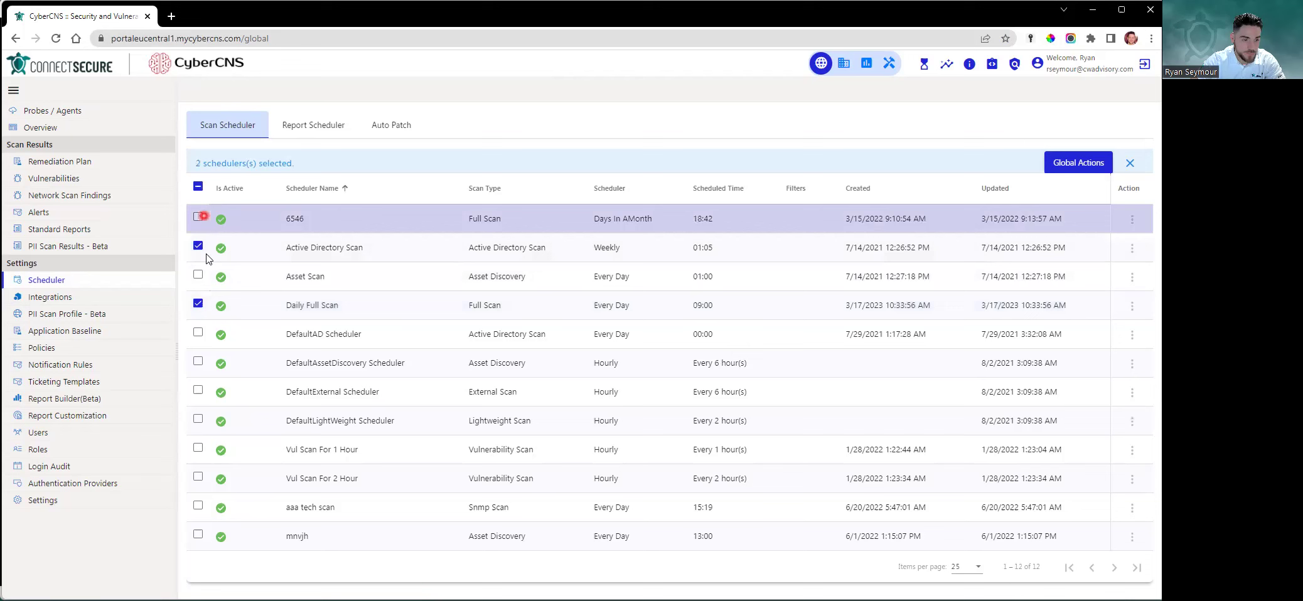
click(198, 278)
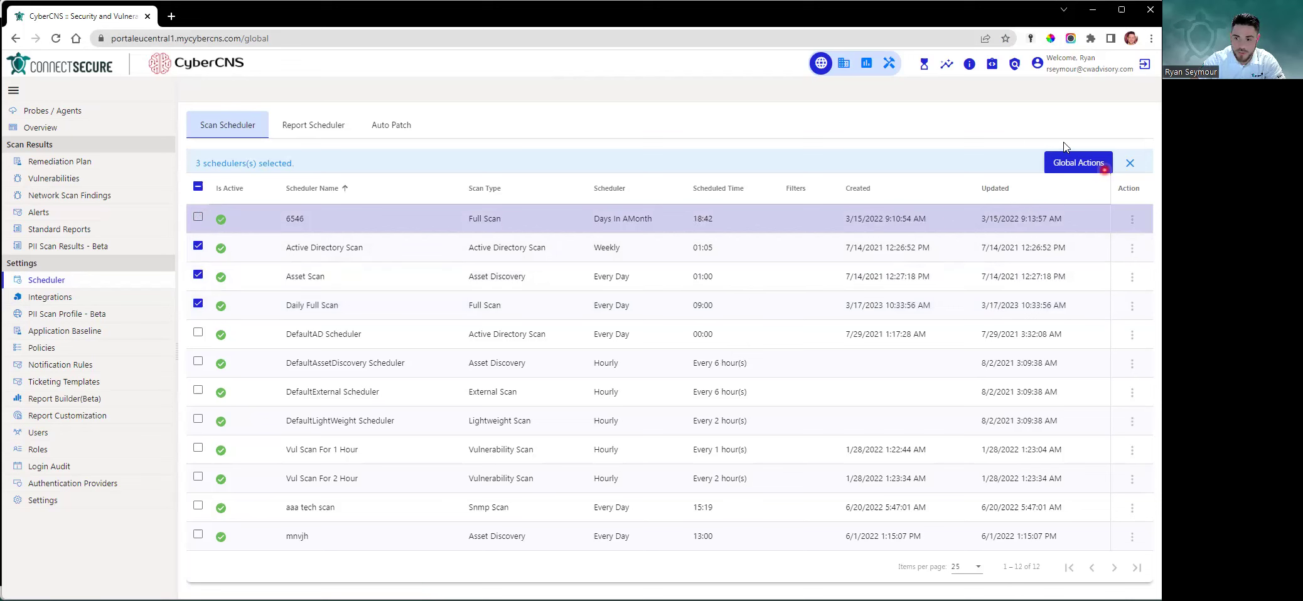
click(1079, 169)
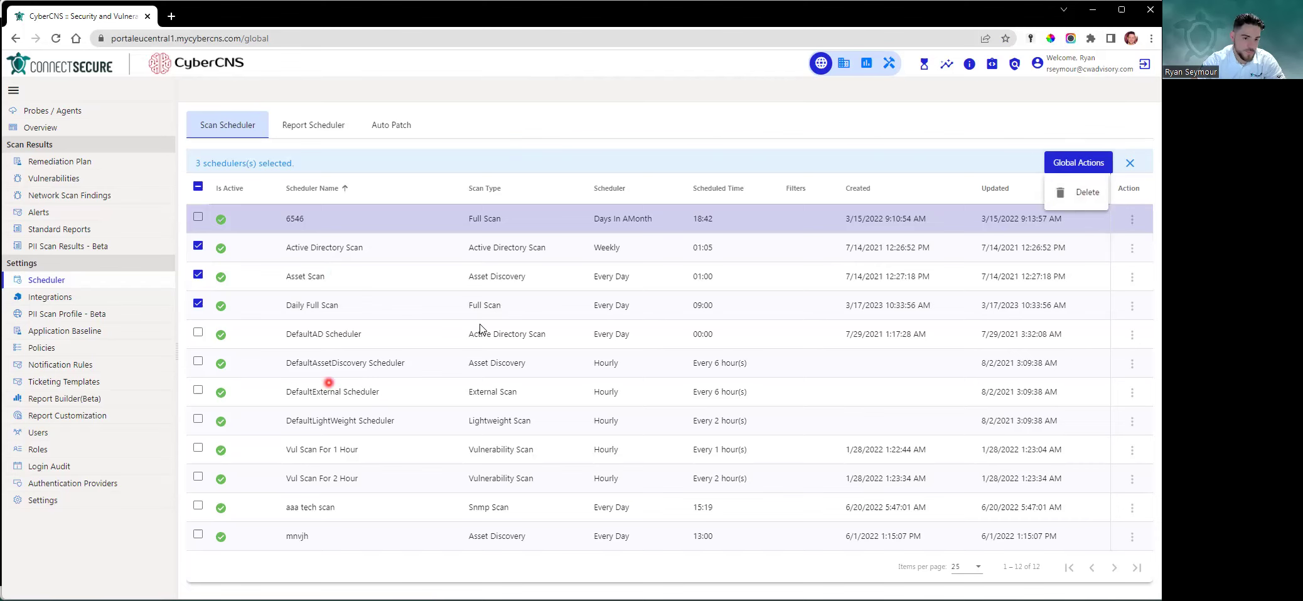
click(550, 131)
click(198, 187)
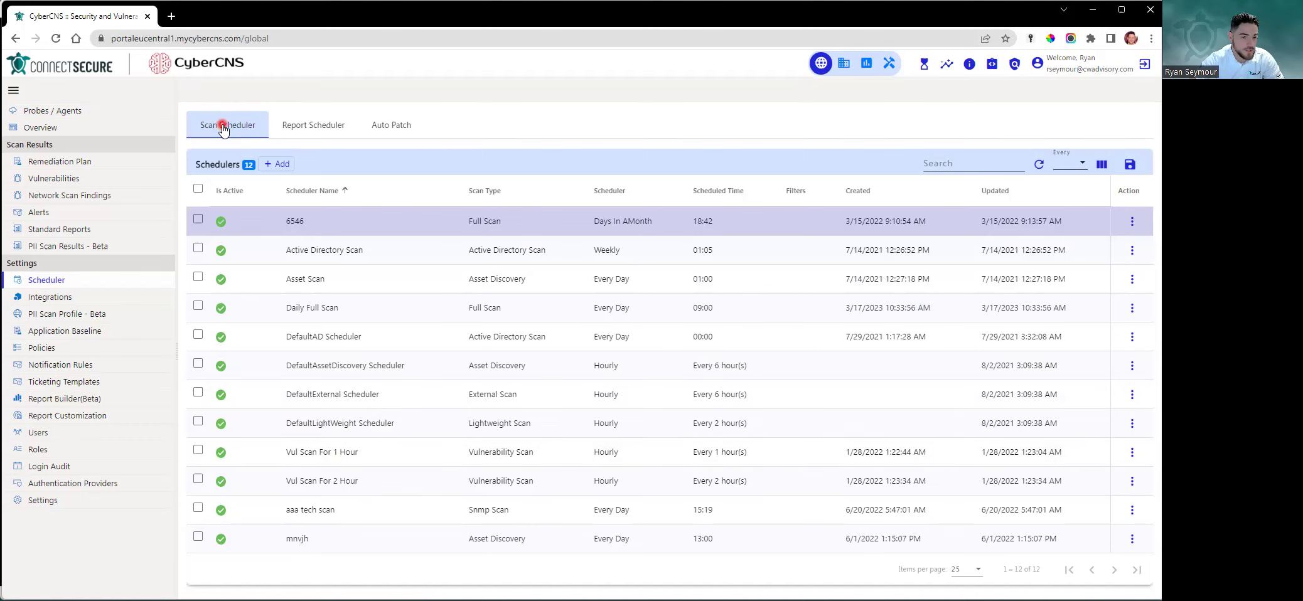
click(317, 129)
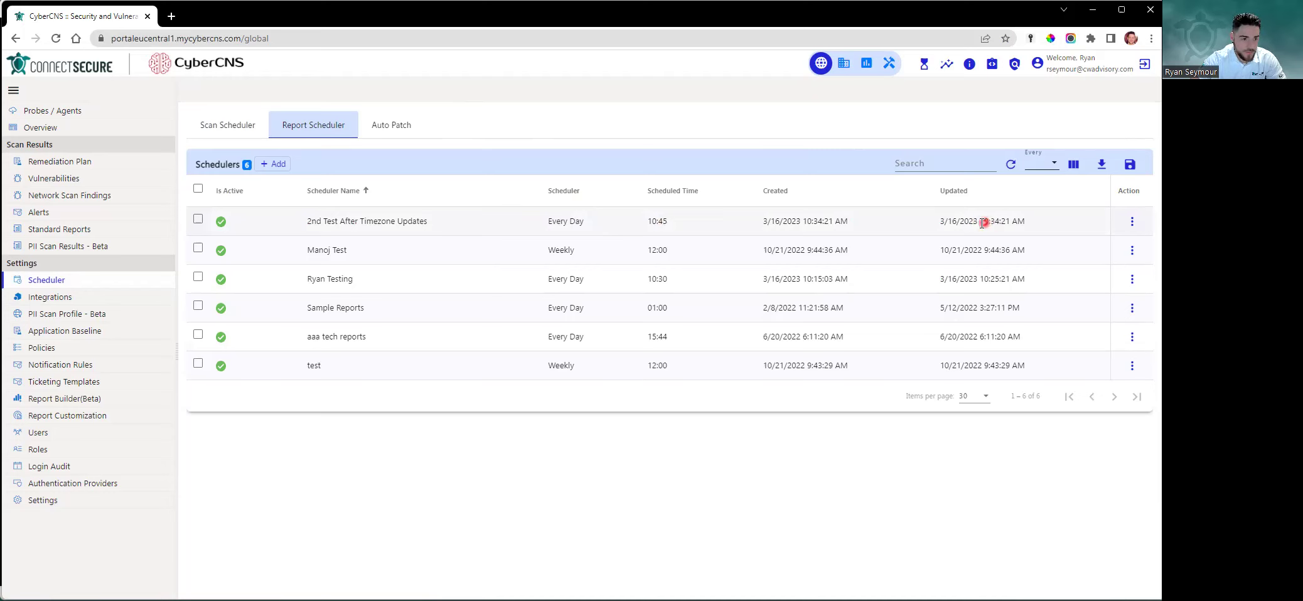
Check the first report scheduler's actions and Global Actions for three ticked reports, deleting nothing
click(1132, 221)
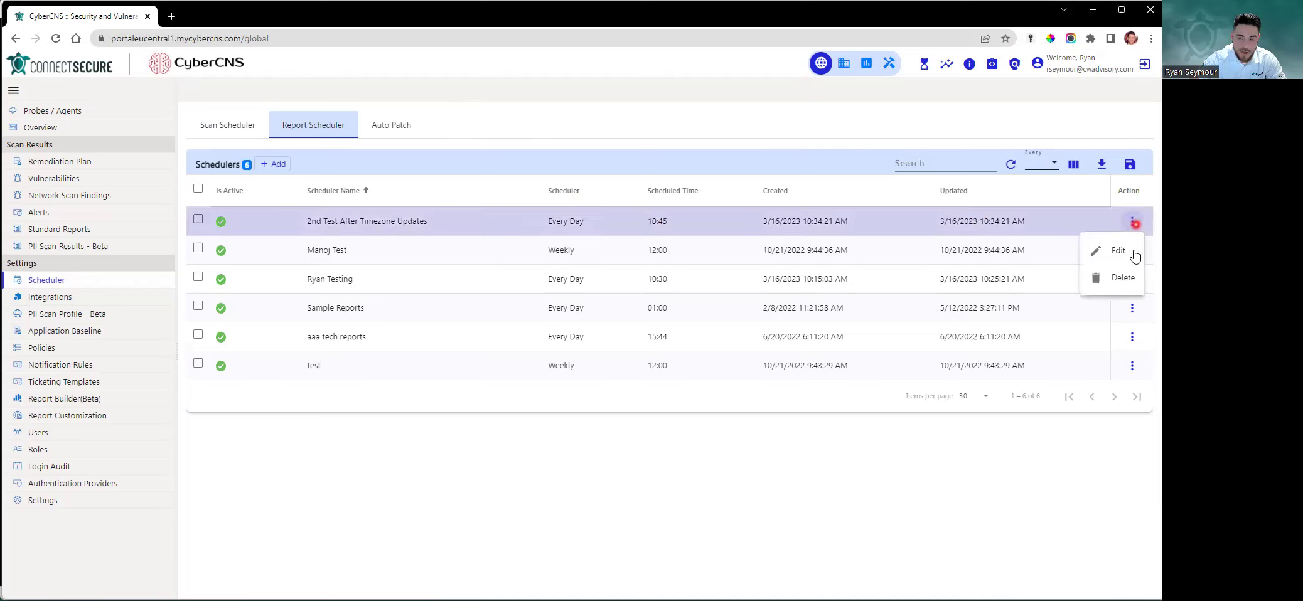
click(202, 253)
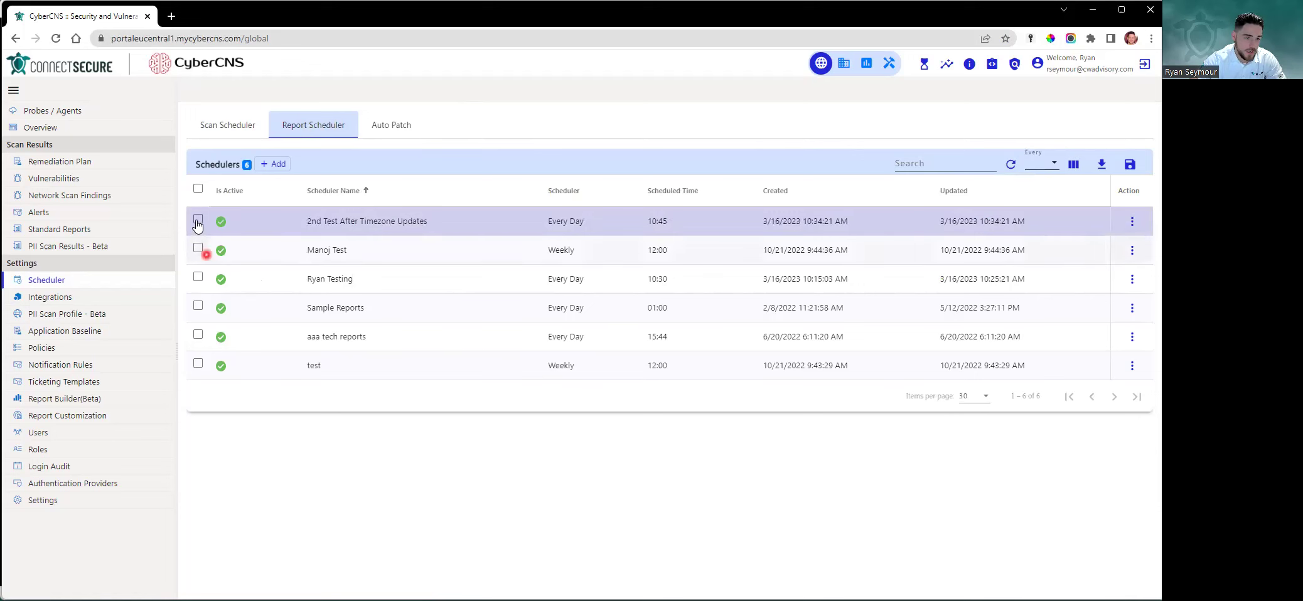
click(198, 219)
click(198, 248)
click(198, 273)
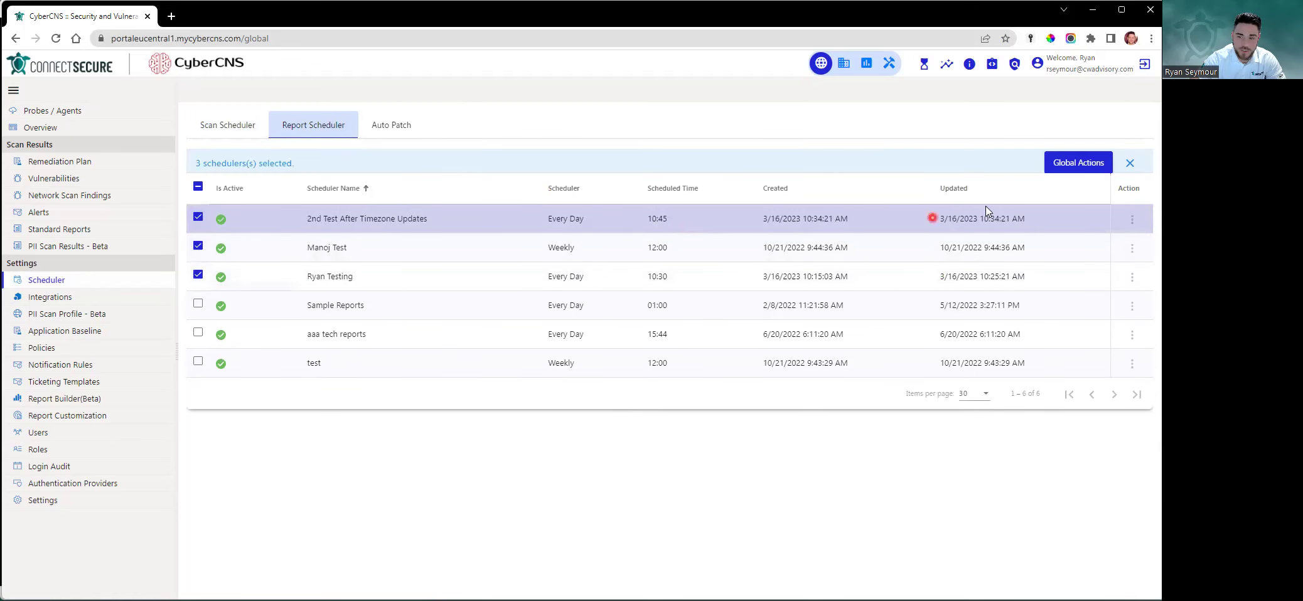
click(1081, 163)
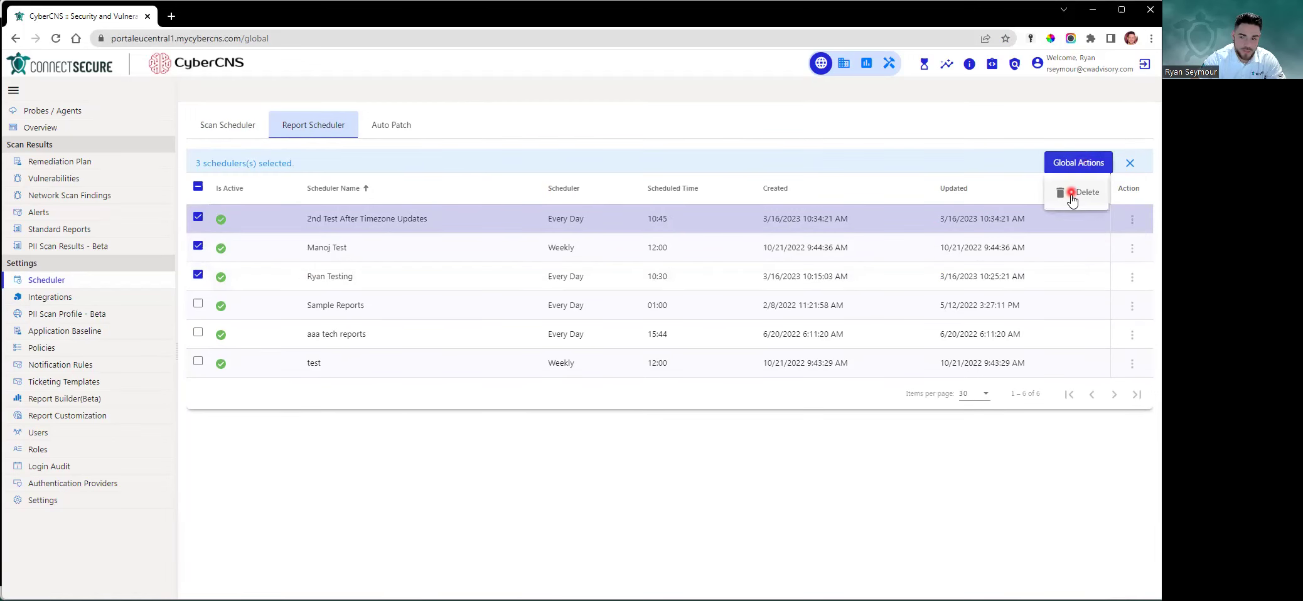
click(198, 187)
Clear the report selection and start a new report scheduler
click(198, 187)
click(198, 188)
click(256, 170)
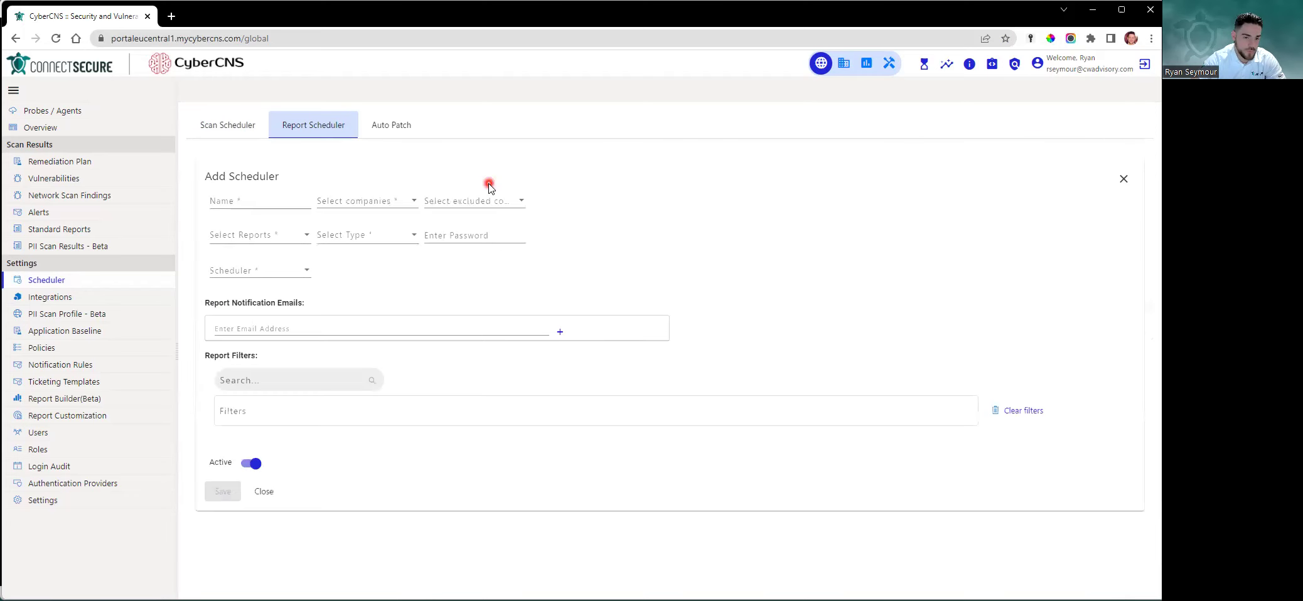
Leave the report scheduler's name blank so it shows as required, moving on to company selection
click(248, 202)
click(667, 225)
click(256, 199)
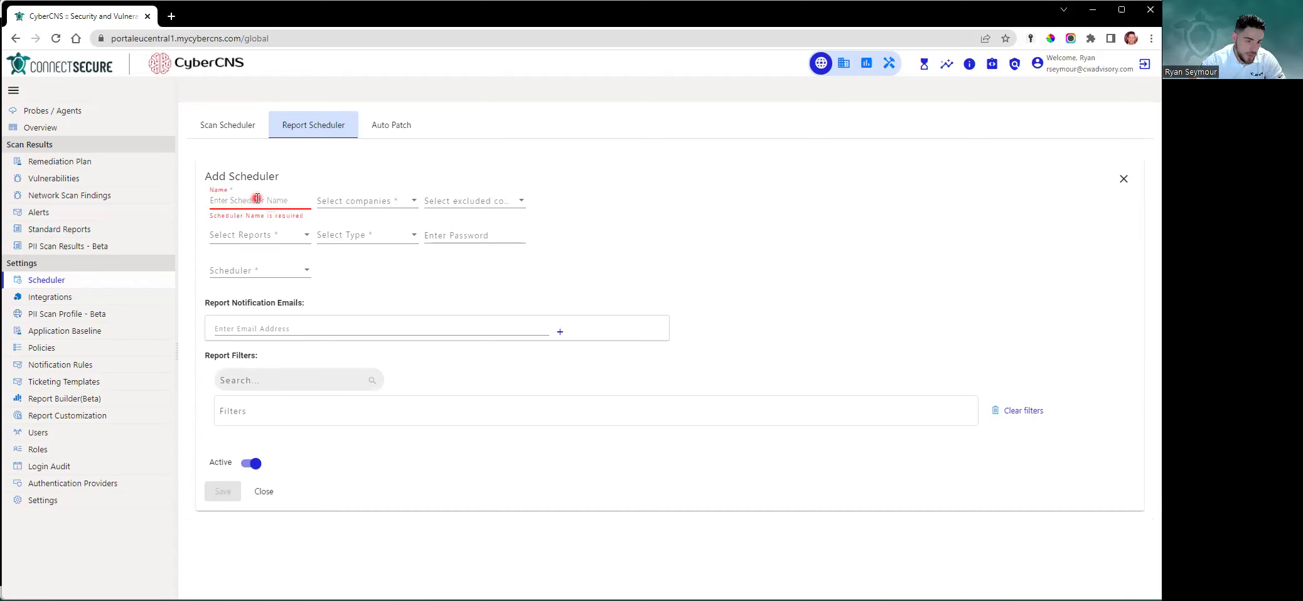
click(706, 211)
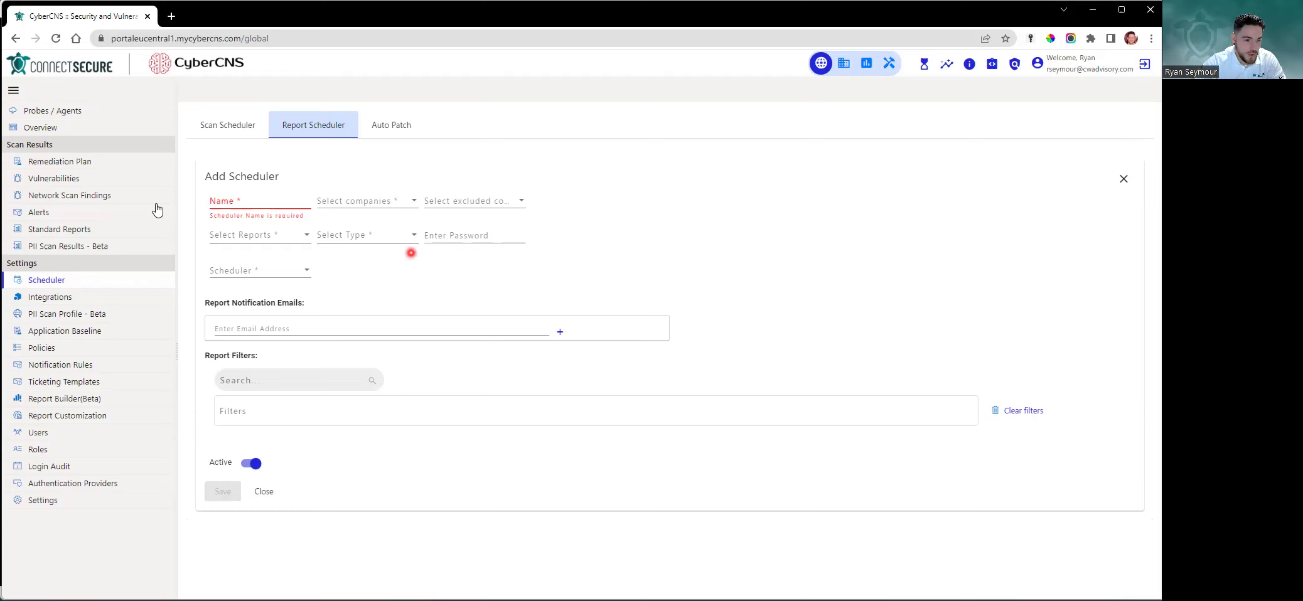
click(251, 201)
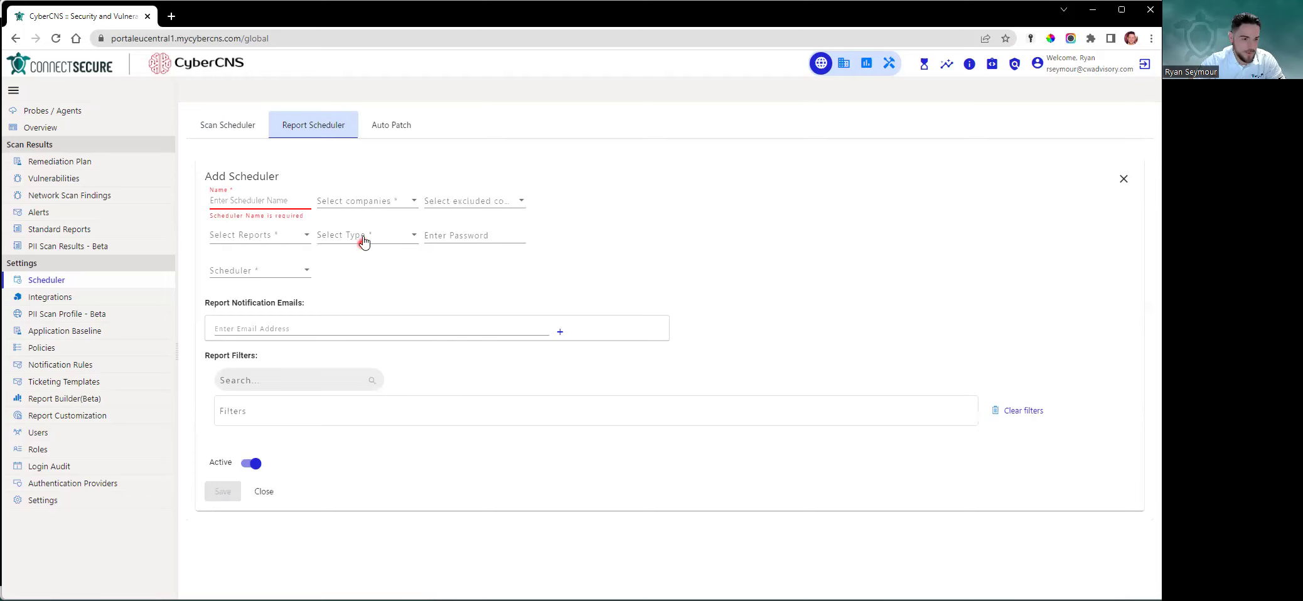
click(399, 208)
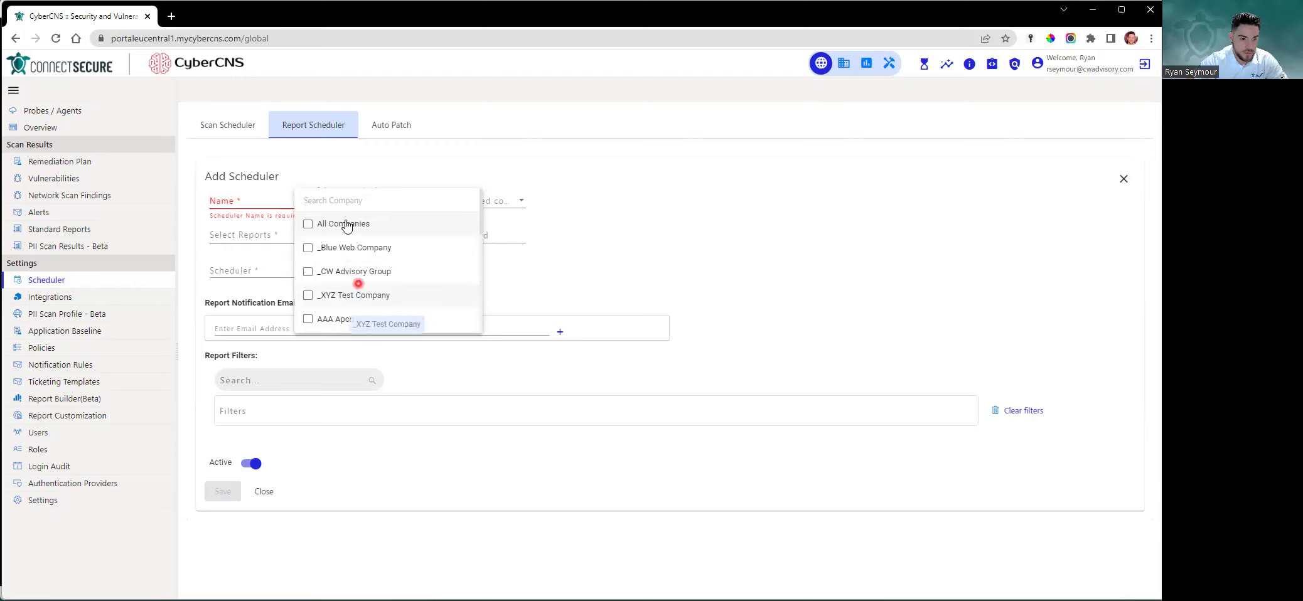
Cover _Blue Web Company, _CW Advisory Group and _XYZ Test Company in the report scheduler
click(339, 249)
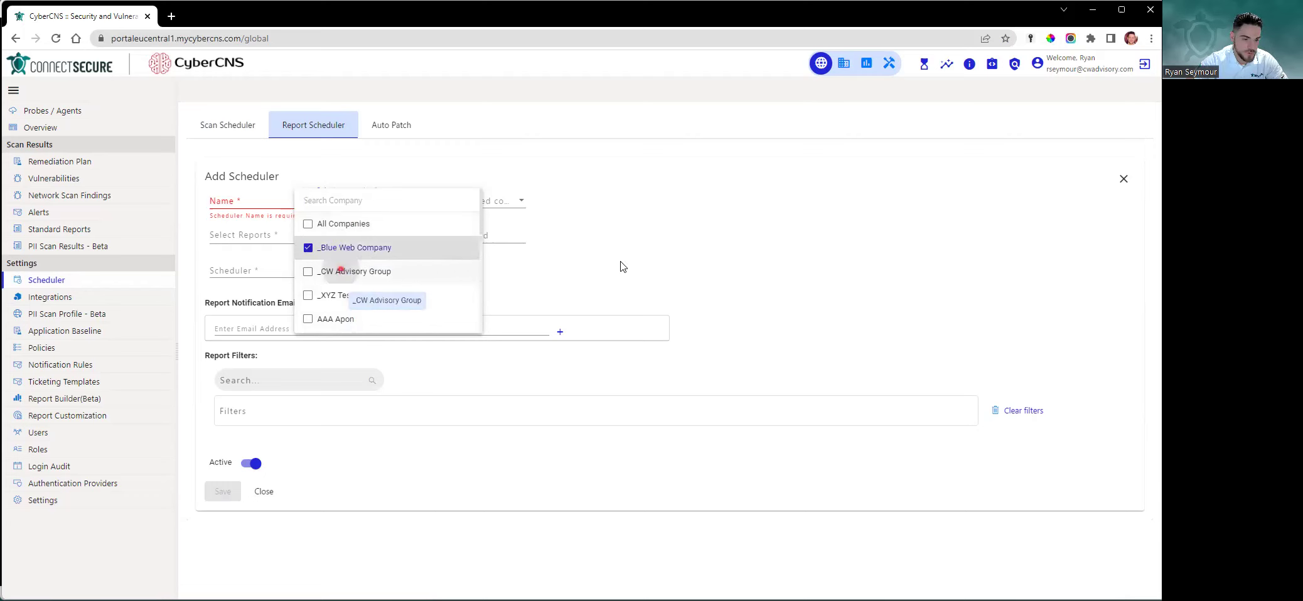
click(343, 271)
click(377, 295)
click(727, 251)
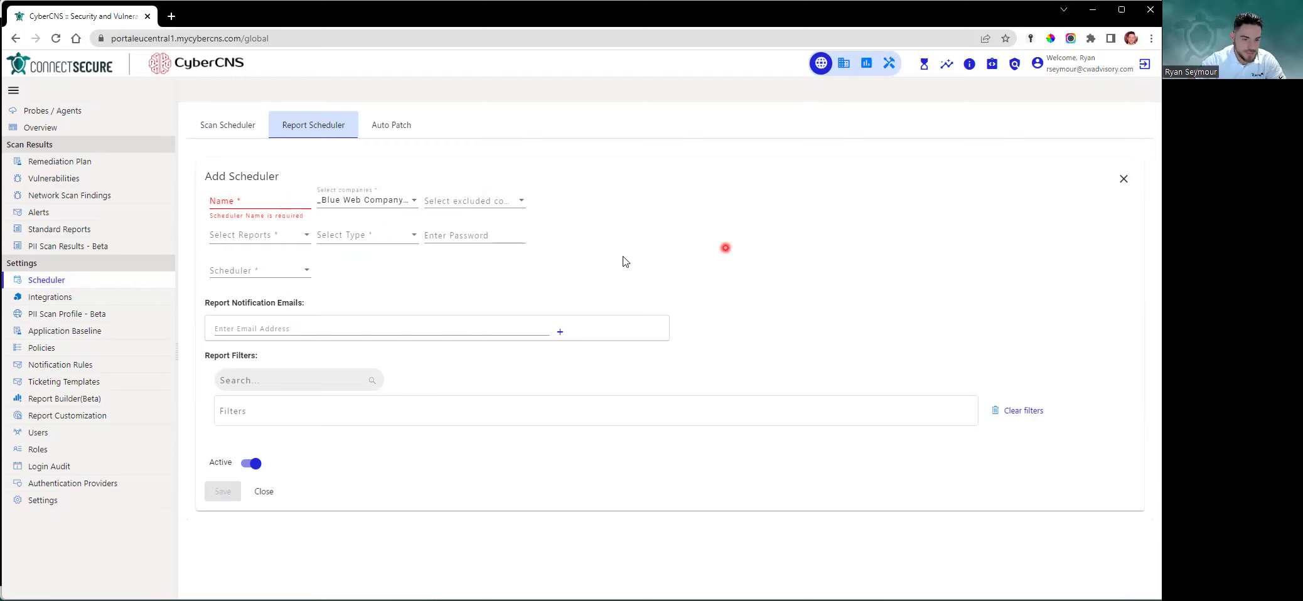
click(510, 200)
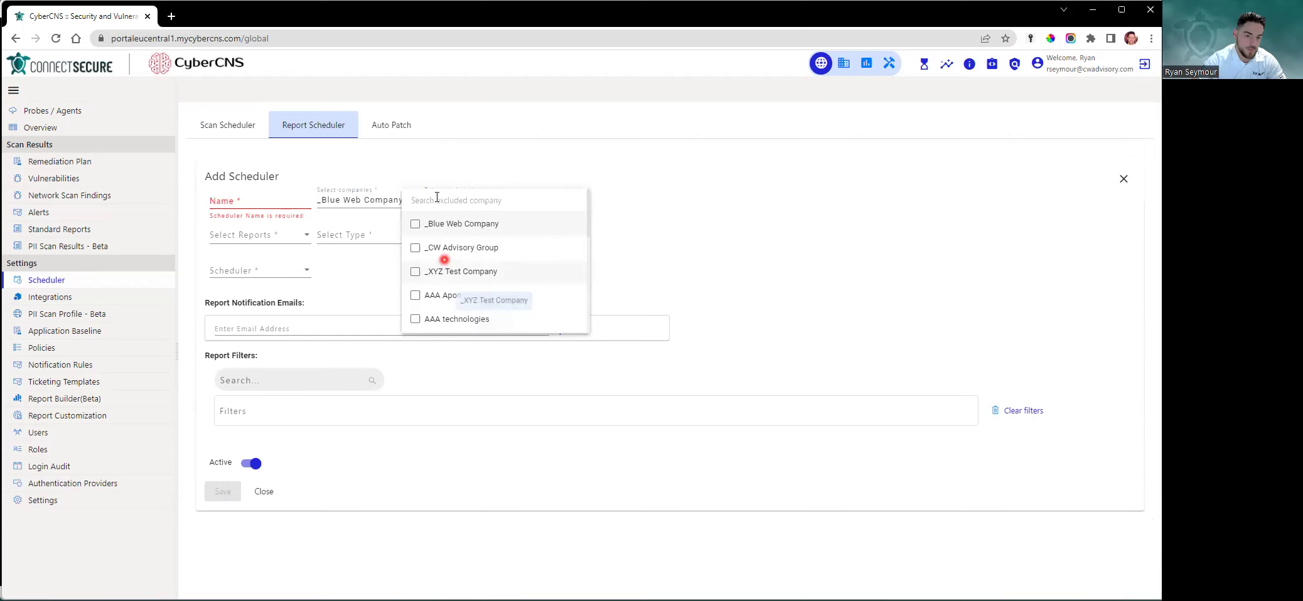
click(415, 295)
click(688, 294)
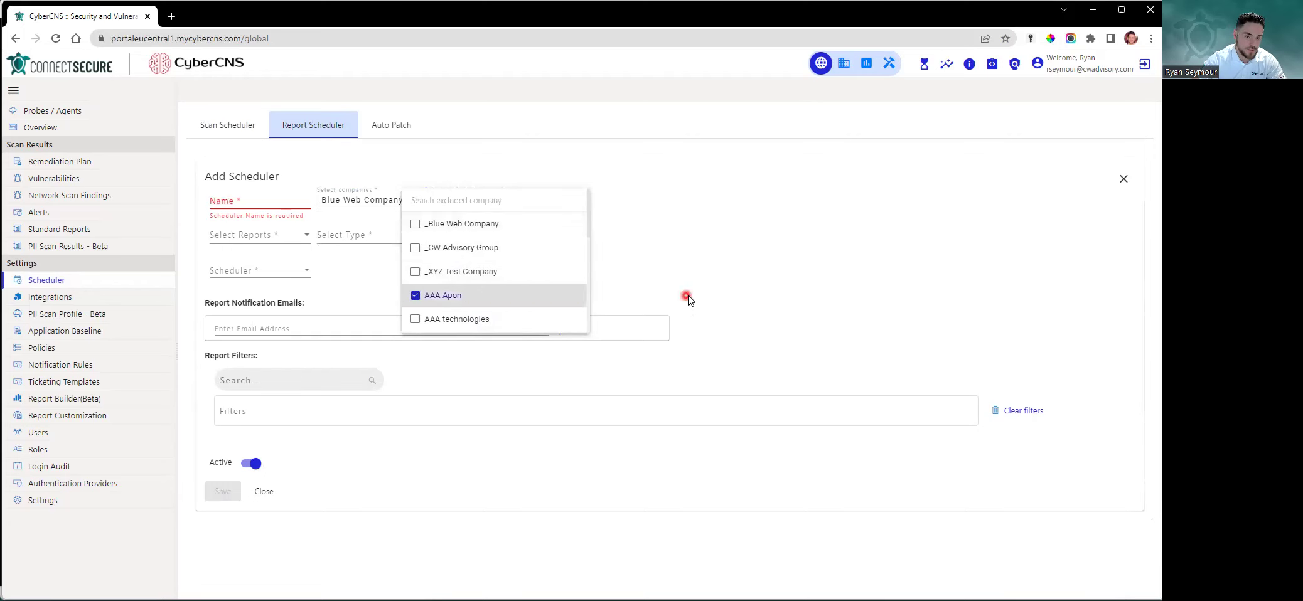
click(217, 272)
click(264, 235)
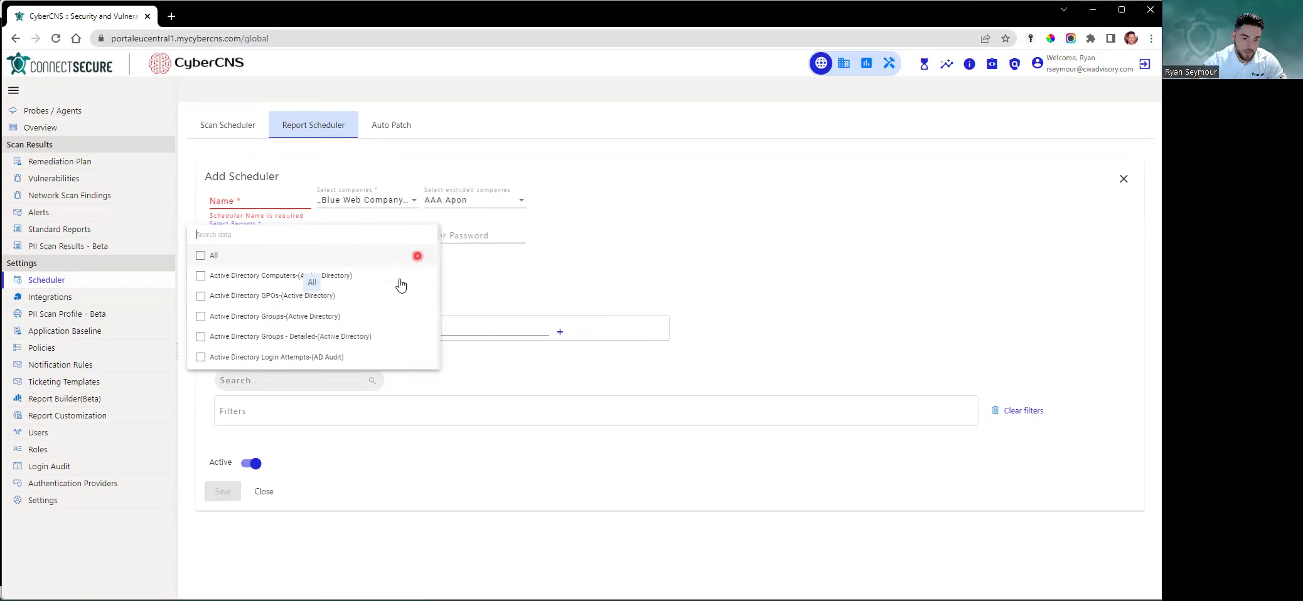
Search the report list for computer, user, vul and netwo reports
scroll(402, 280, down, 1)
scroll(408, 283, down, 1)
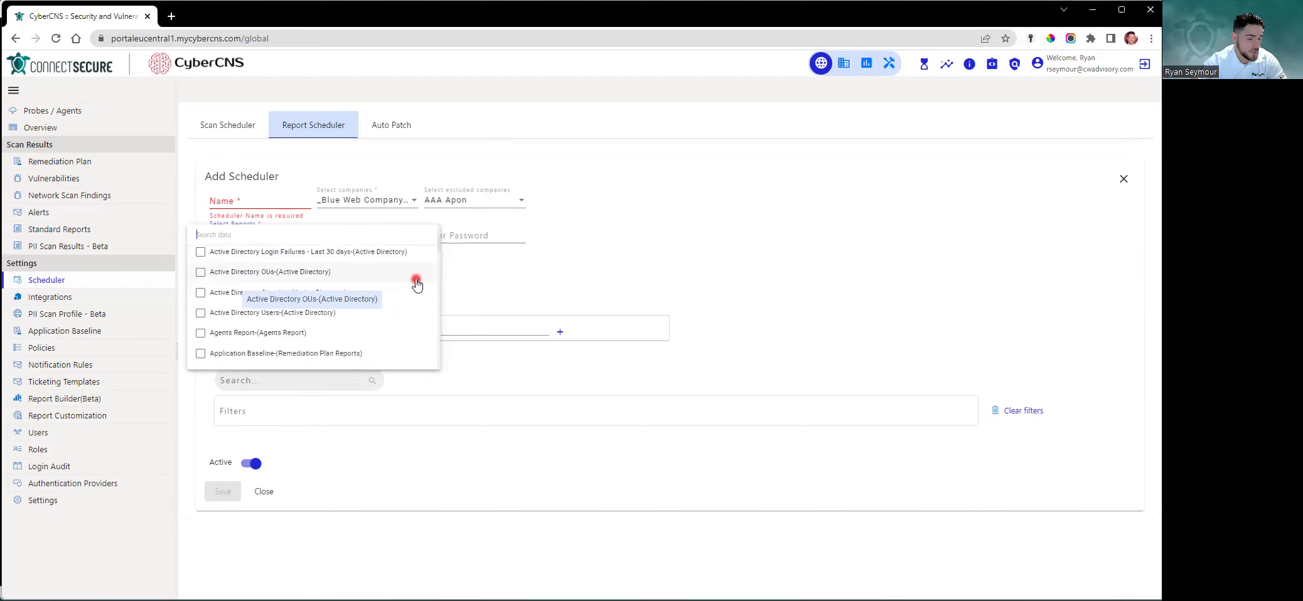
scroll(408, 292, down, 3)
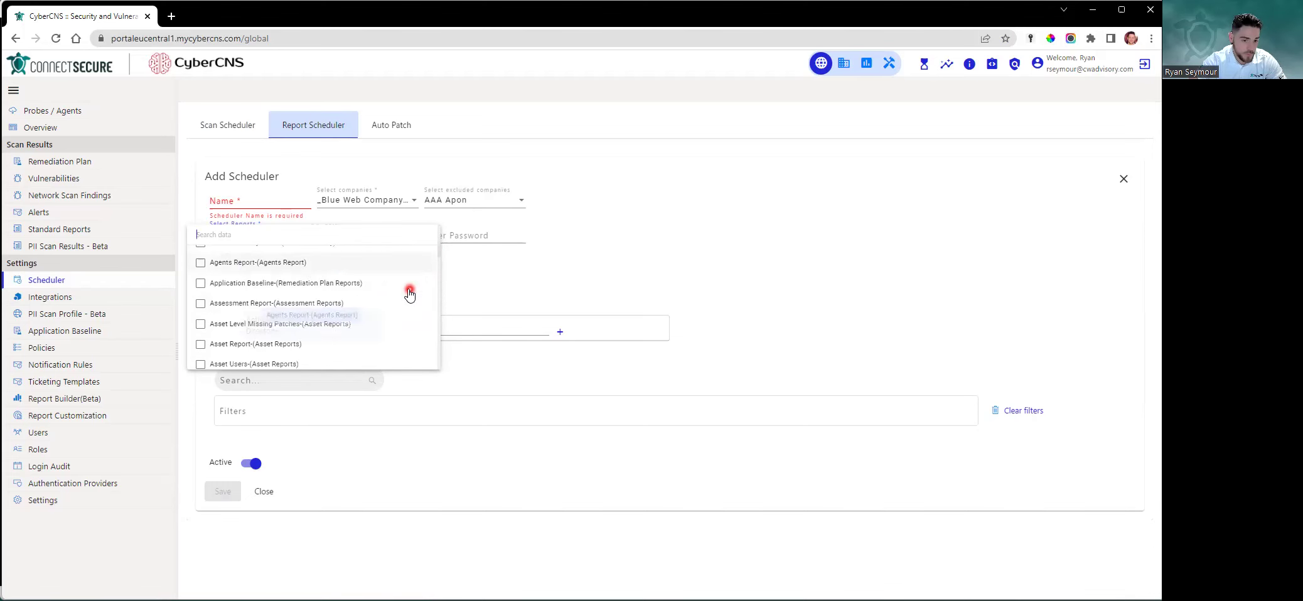
scroll(407, 288, down, 10)
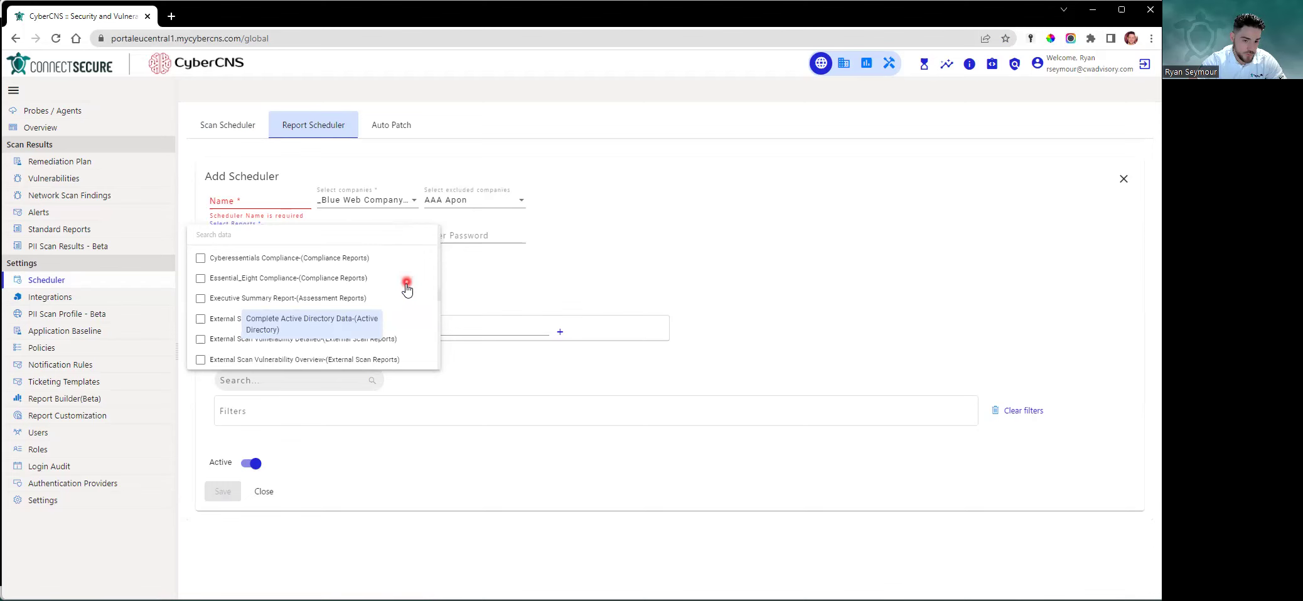
scroll(406, 289, up, 10)
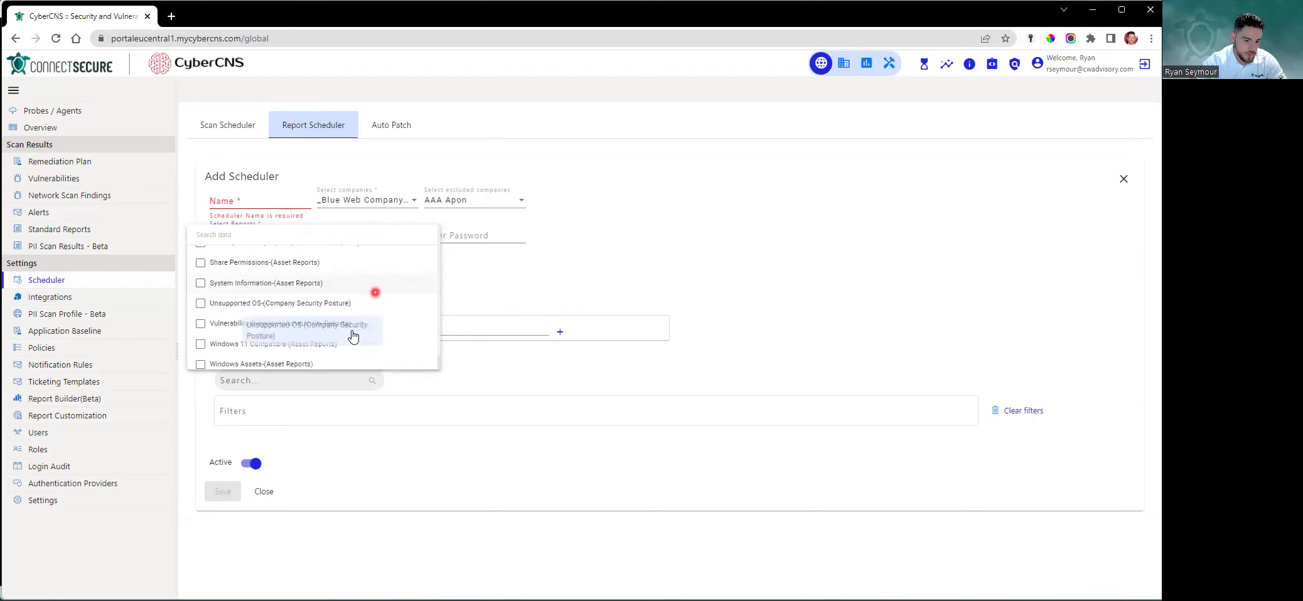
scroll(351, 334, up, 3)
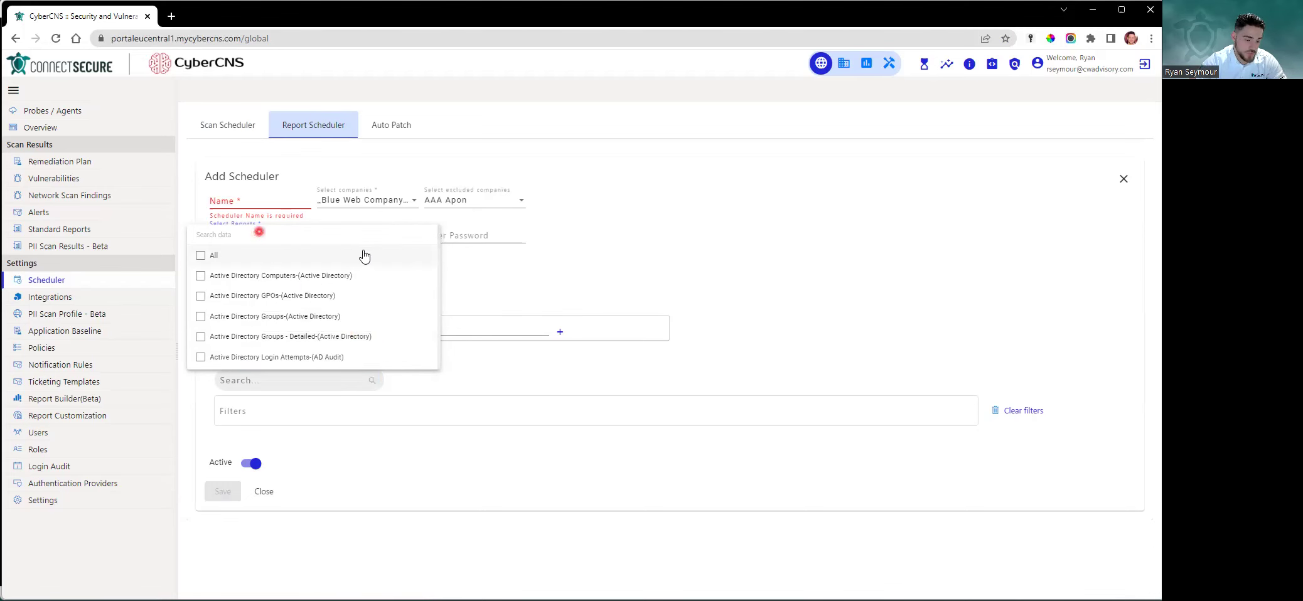
click(383, 239)
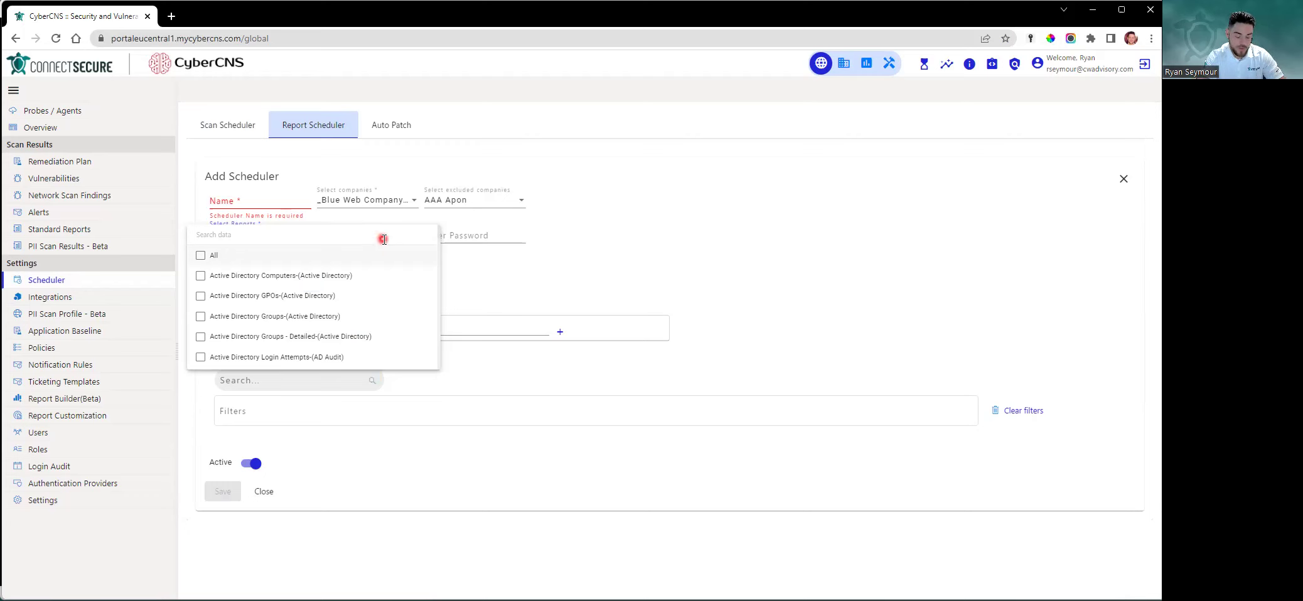
text(compu)
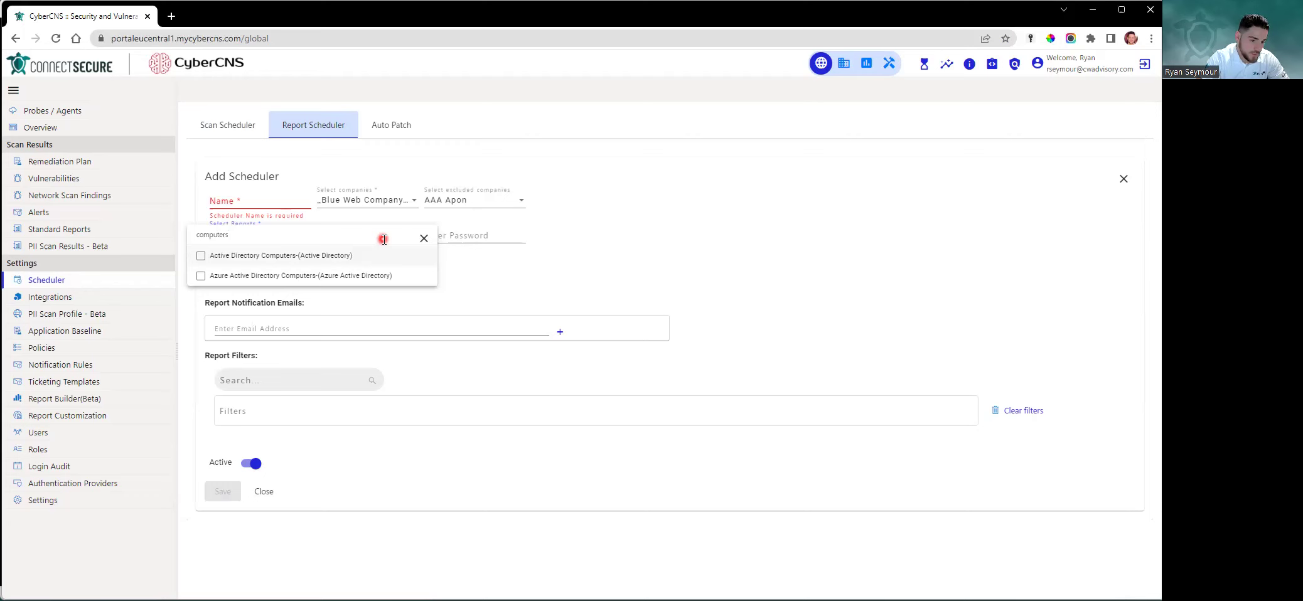
text(ter)
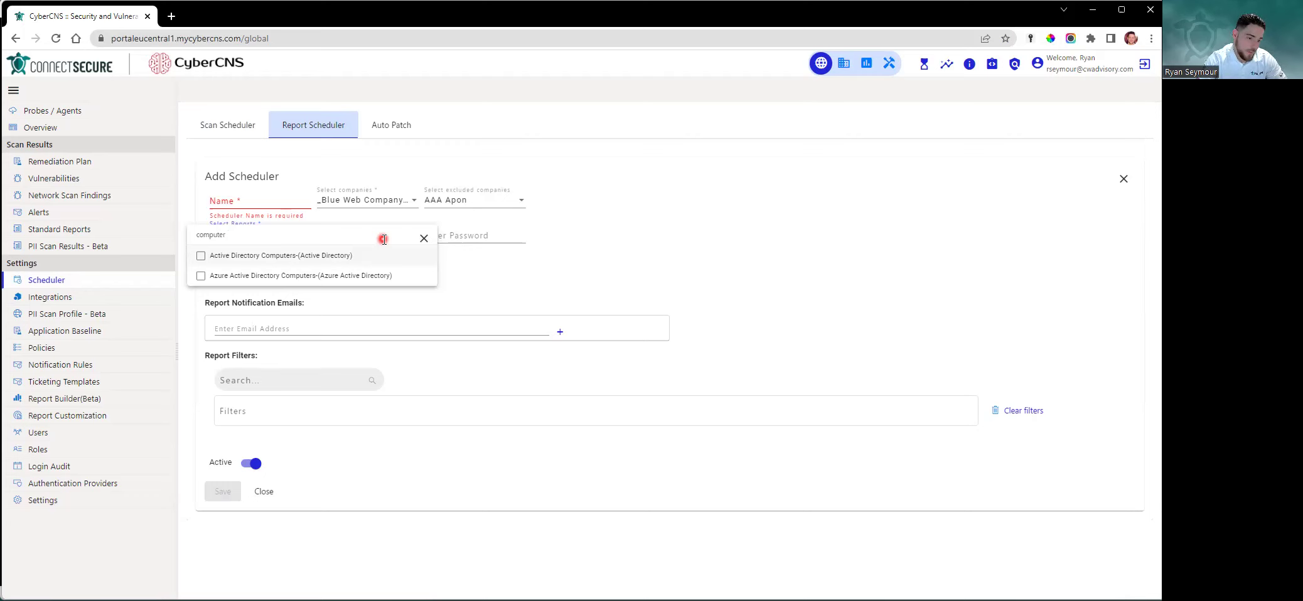
key(ctrl+a)
key(BackSpace)
text(user)
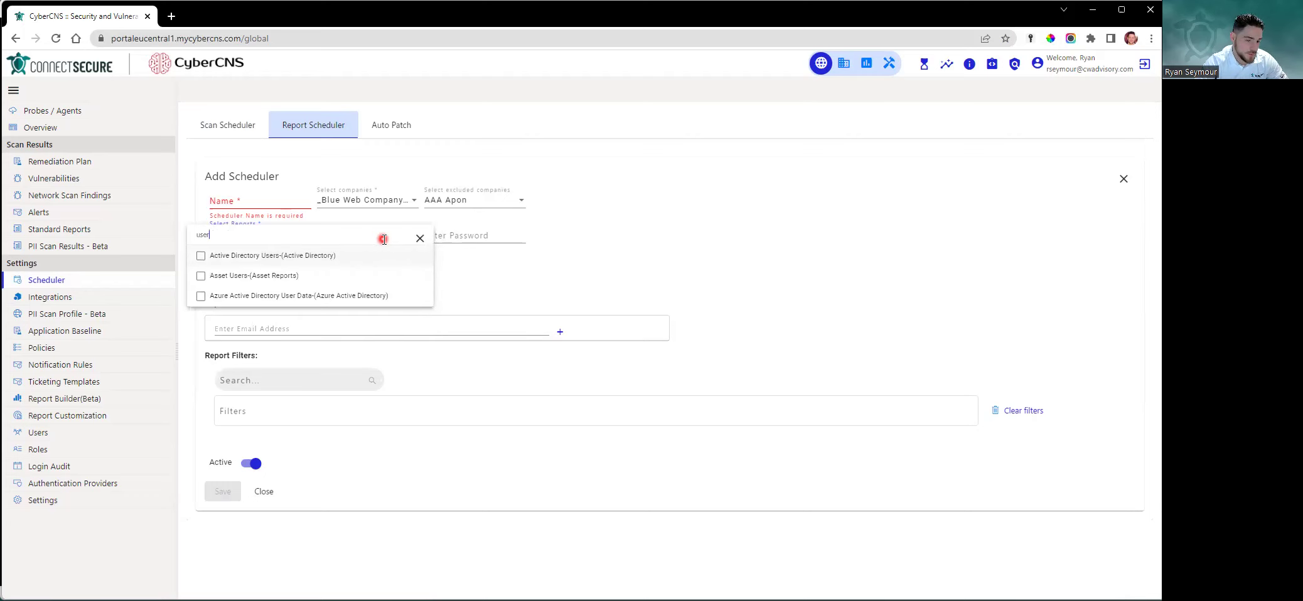
key(ctrl+a)
text(vul)
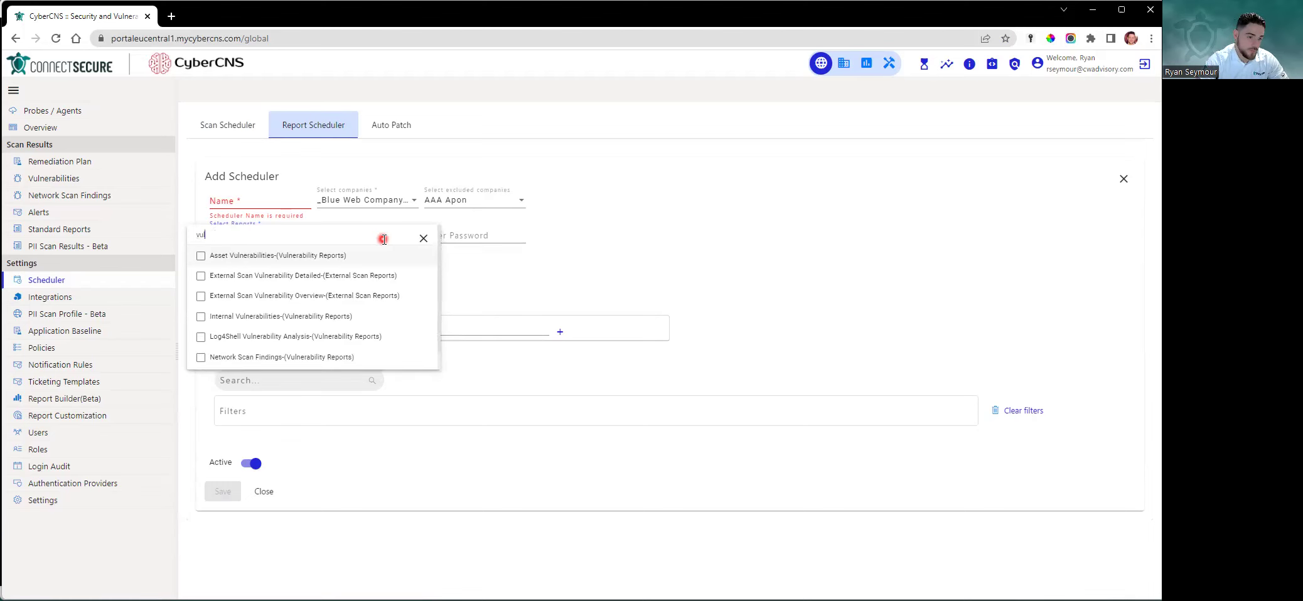
key(ctrl+a)
text(netwo)
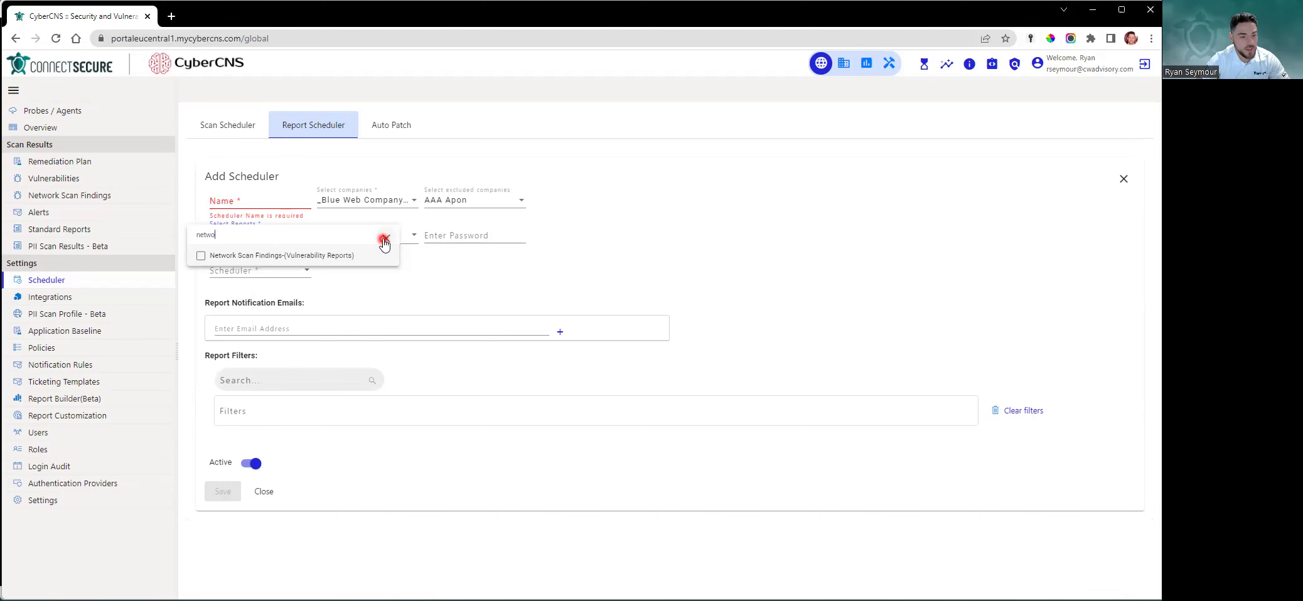
Clear the report search, then tick the Agents Report and close the list
click(385, 239)
text(n)
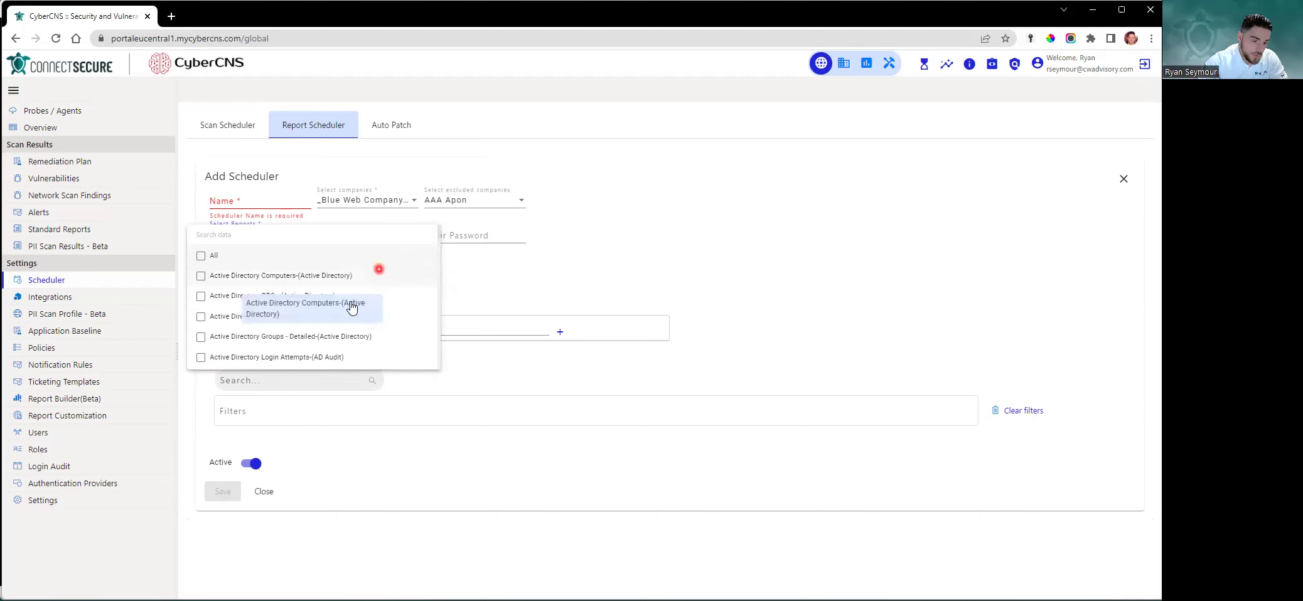
scroll(258, 300, down, 1)
scroll(251, 311, down, 3)
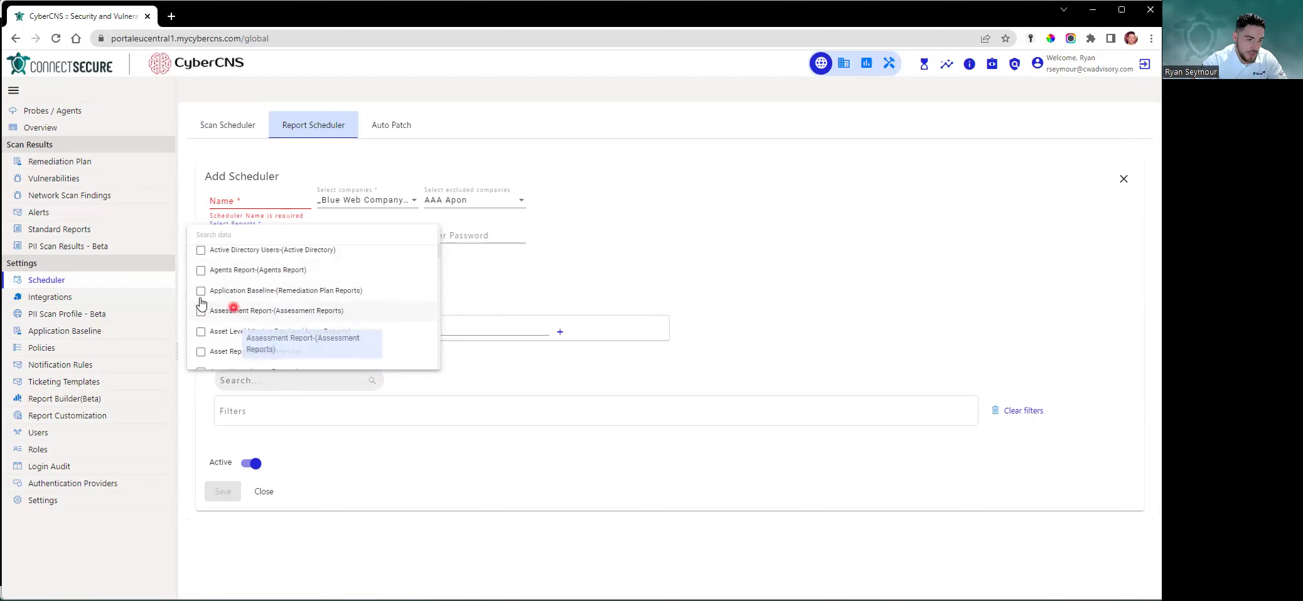
scroll(317, 333, down, 1)
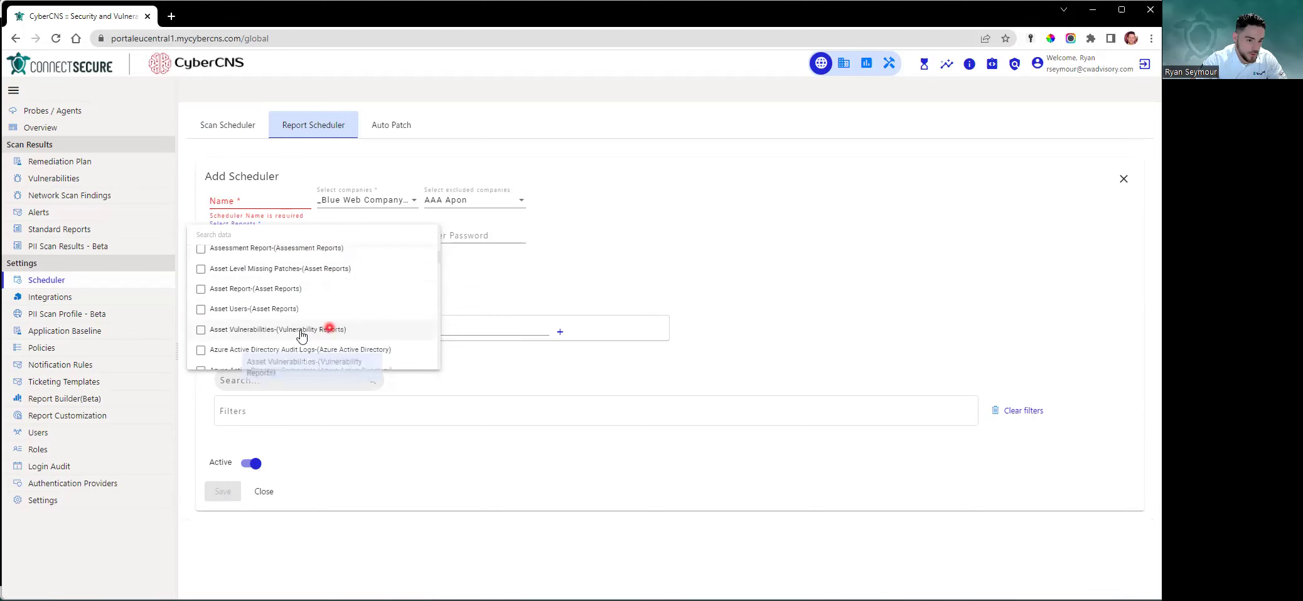
scroll(384, 324, down, 3)
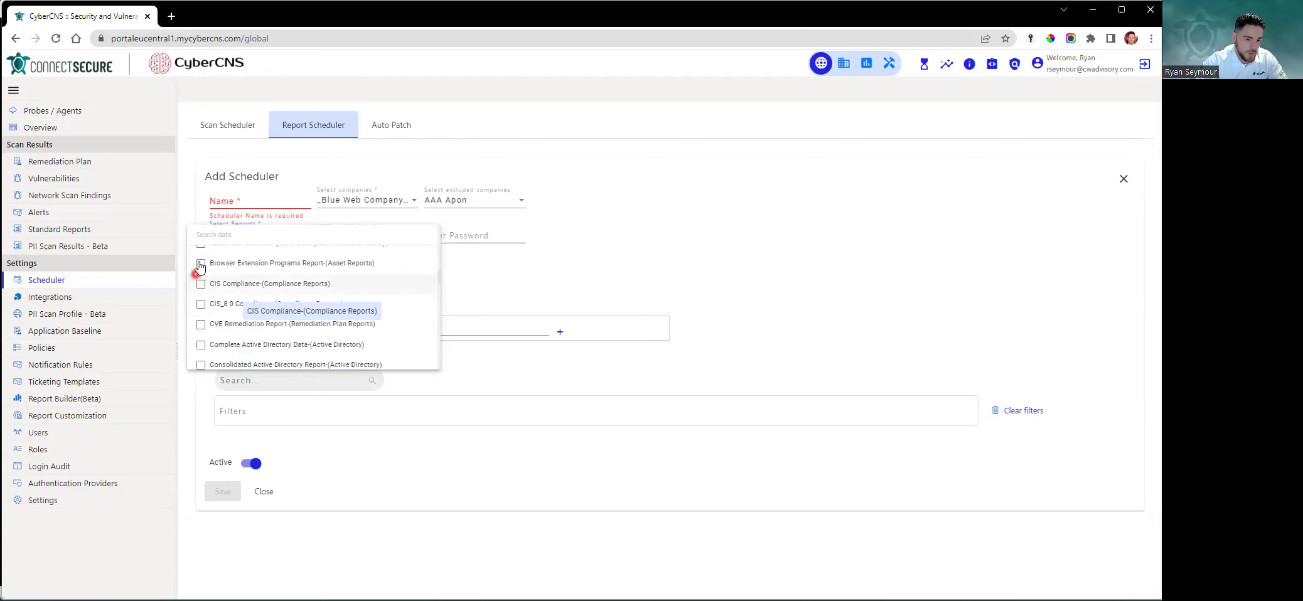
click(201, 263)
click(789, 337)
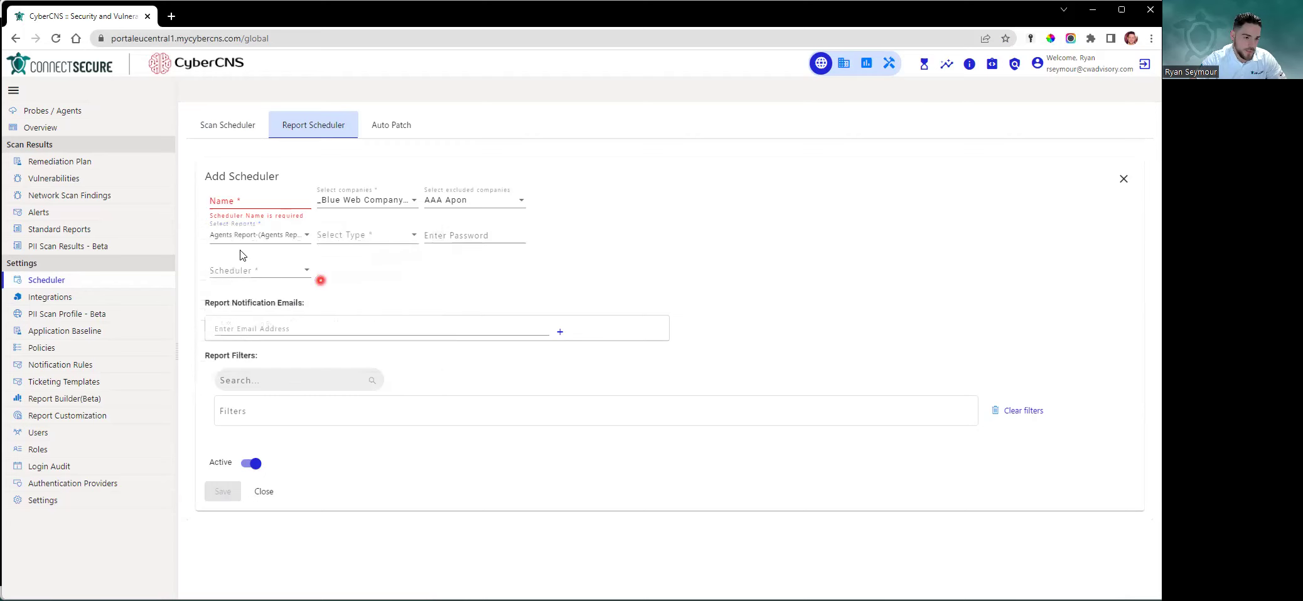
Choose docx and pdf as report formats, leaving pptx and xlsx unticked
click(388, 242)
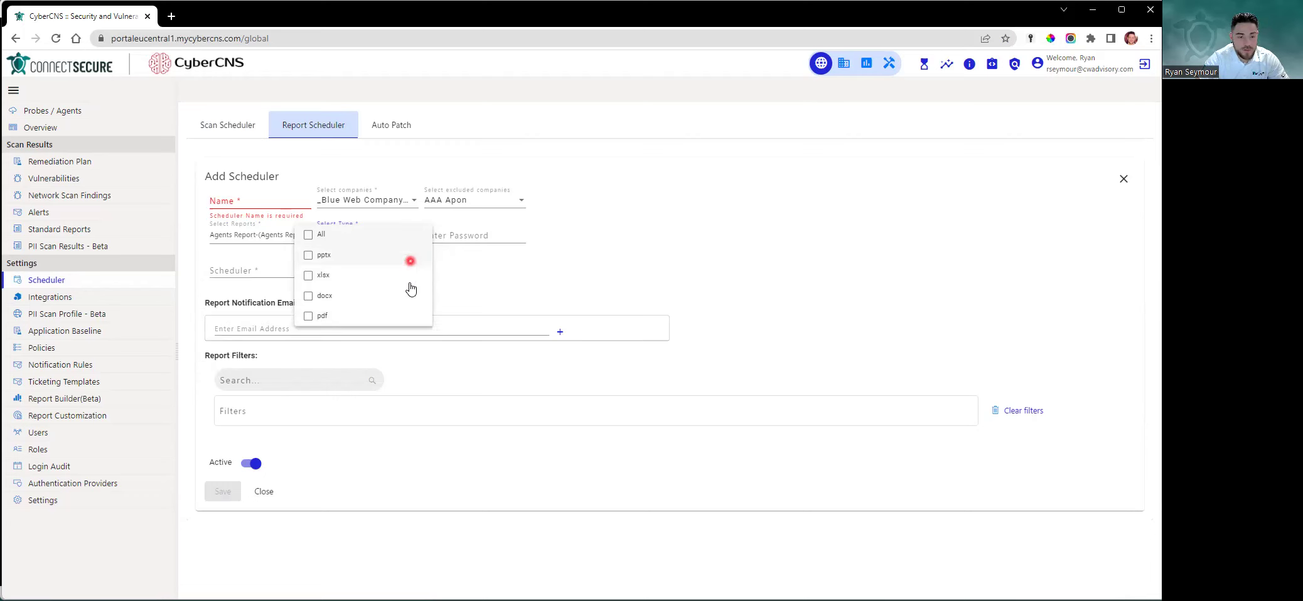
click(350, 257)
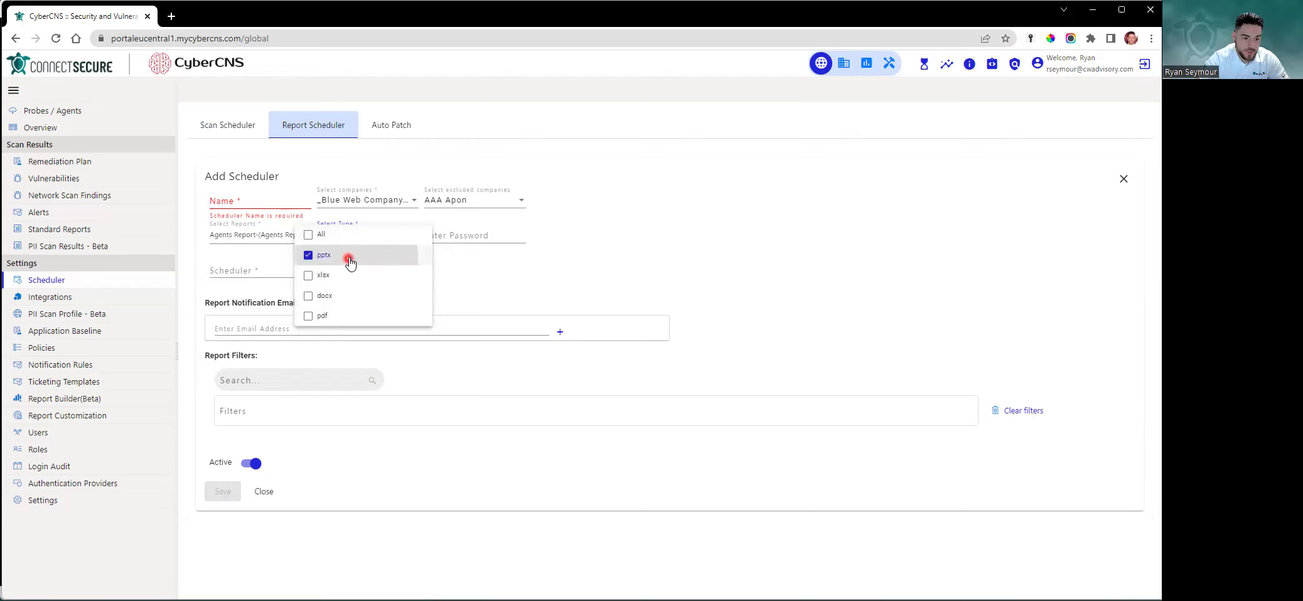
click(381, 297)
click(378, 318)
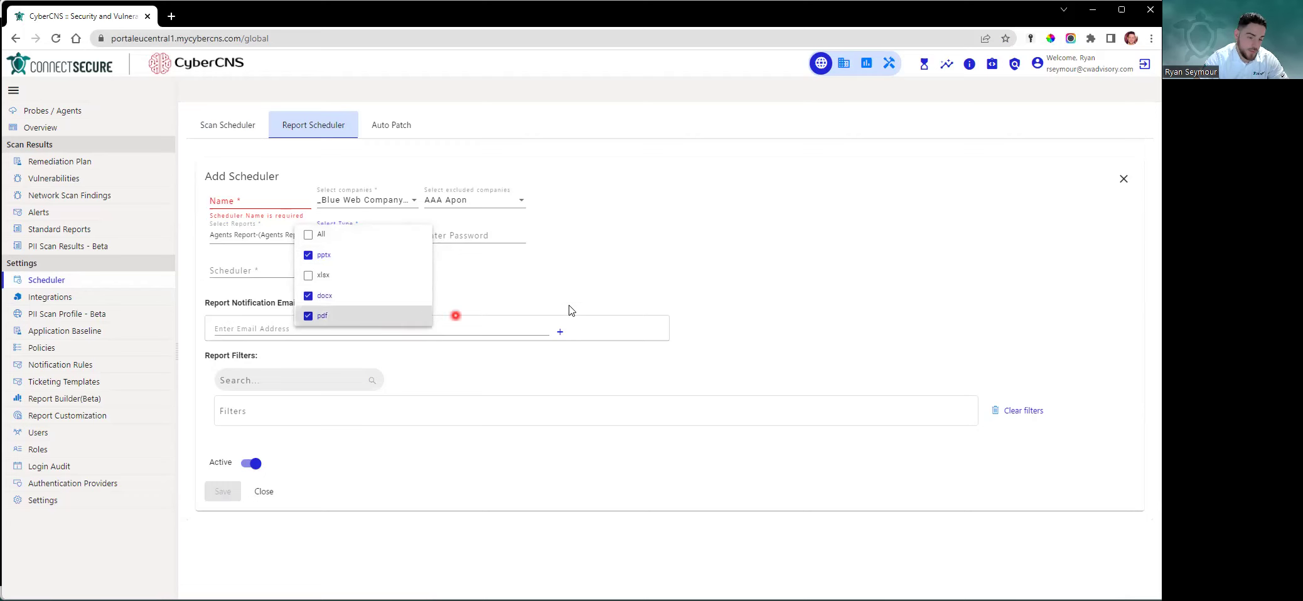
click(367, 281)
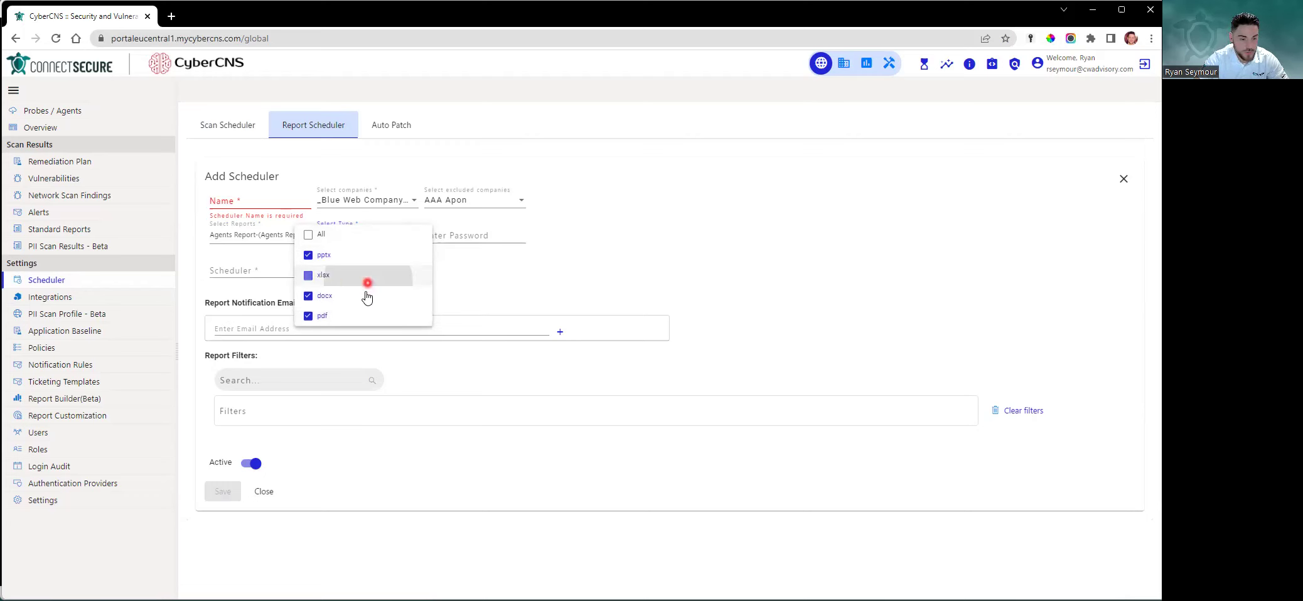
click(389, 276)
click(376, 255)
click(826, 288)
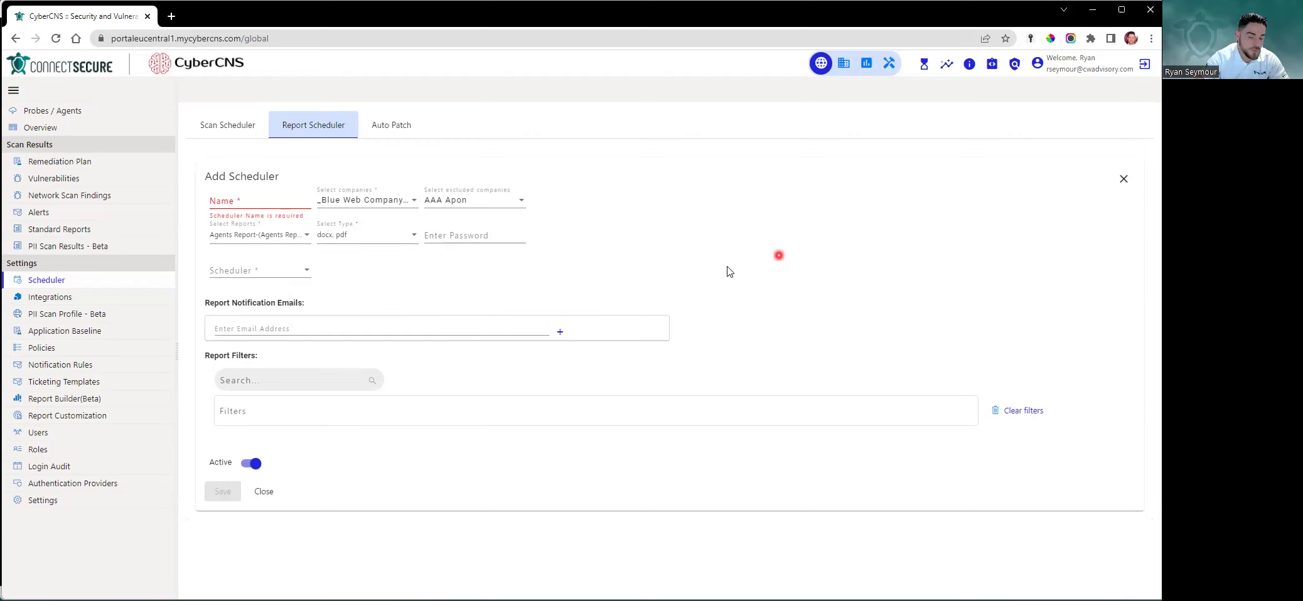
Leave the report password blank and show the schedule frequency options
click(500, 242)
click(760, 264)
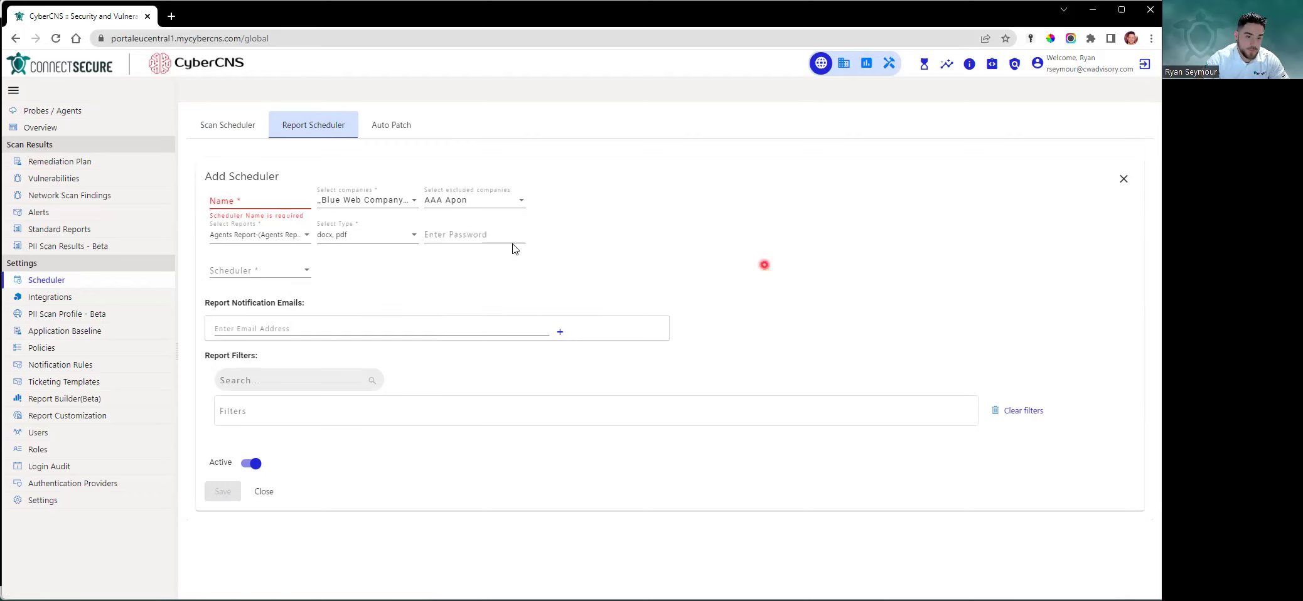
click(453, 233)
click(854, 265)
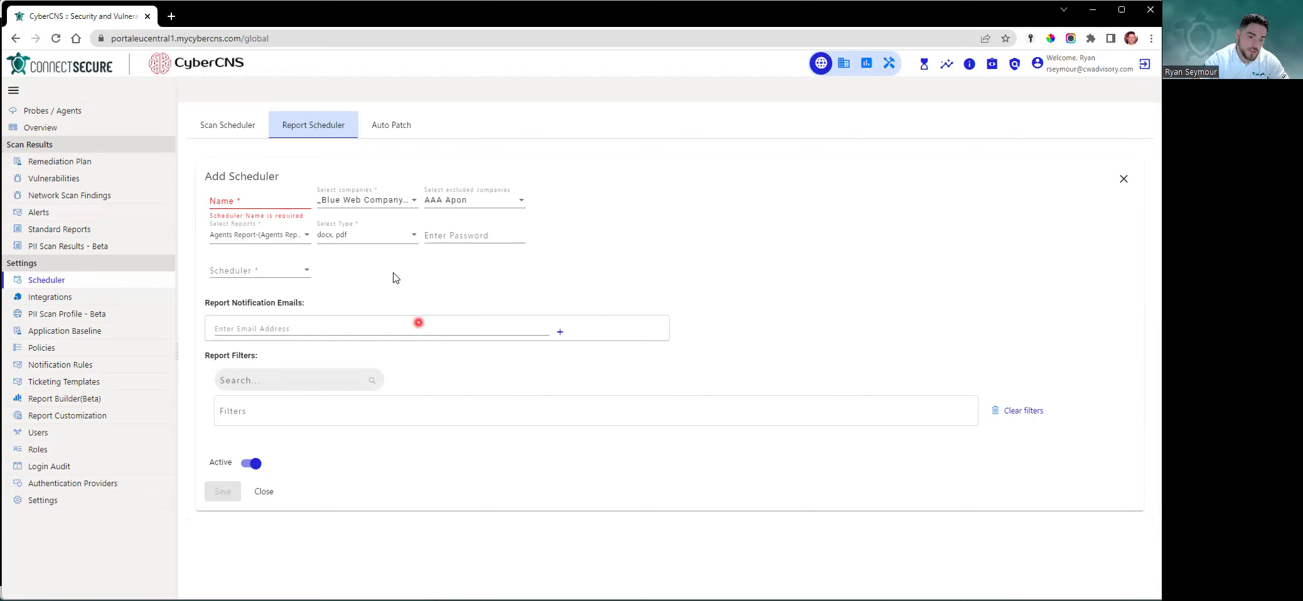
click(456, 237)
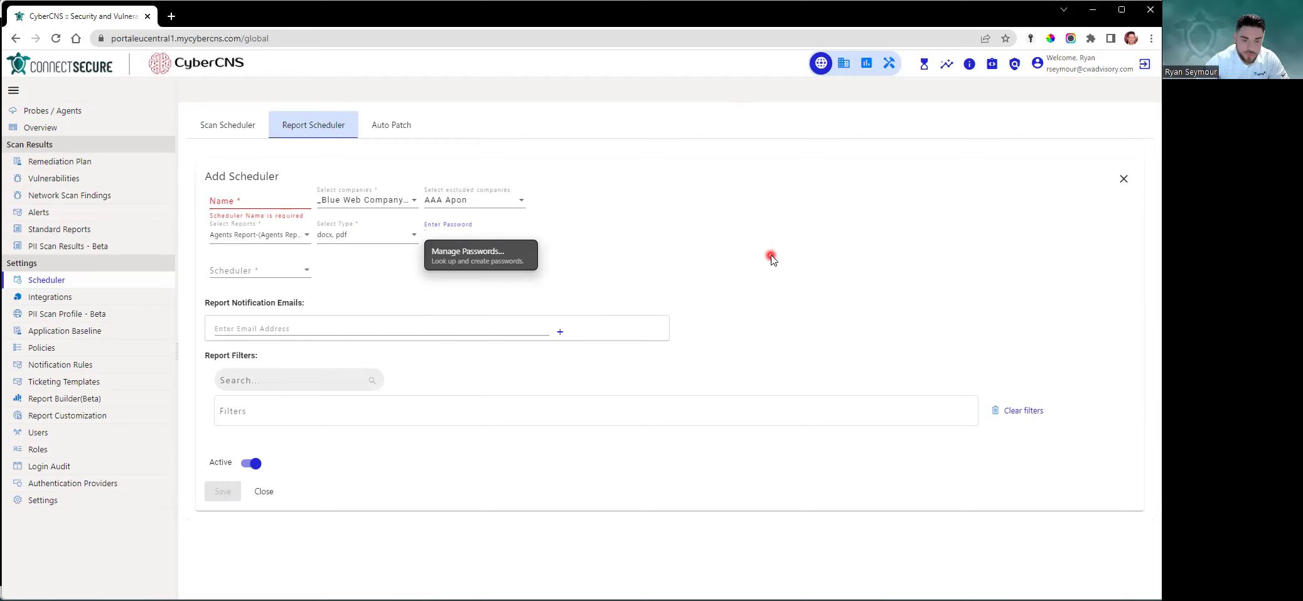
click(815, 252)
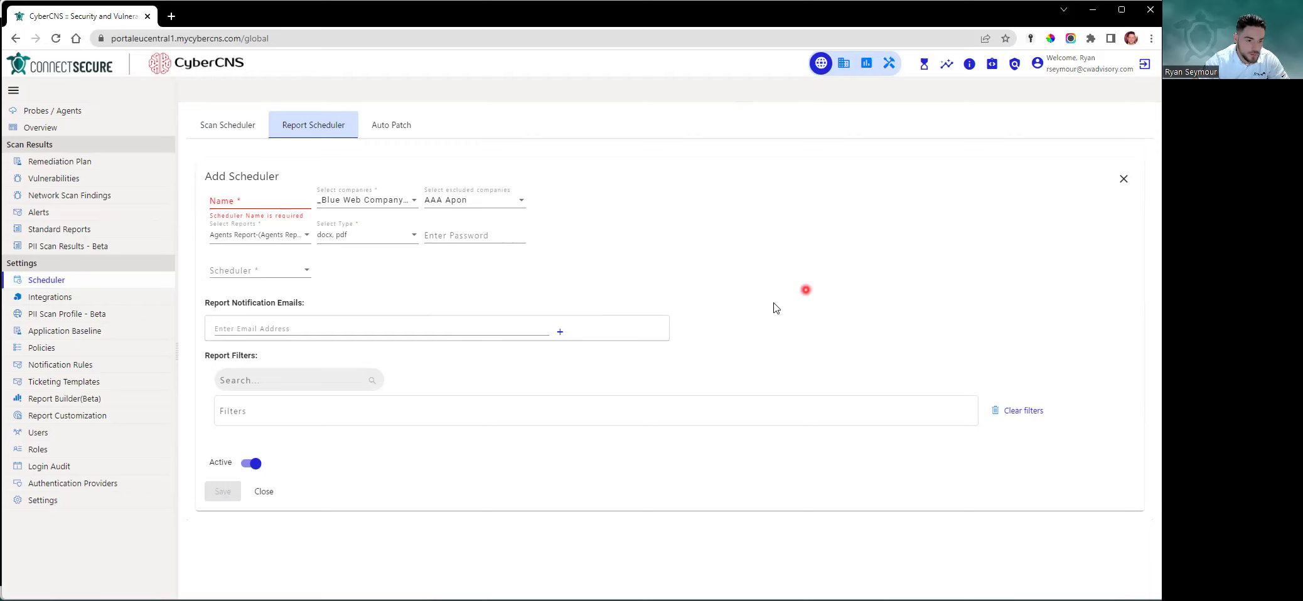
click(302, 272)
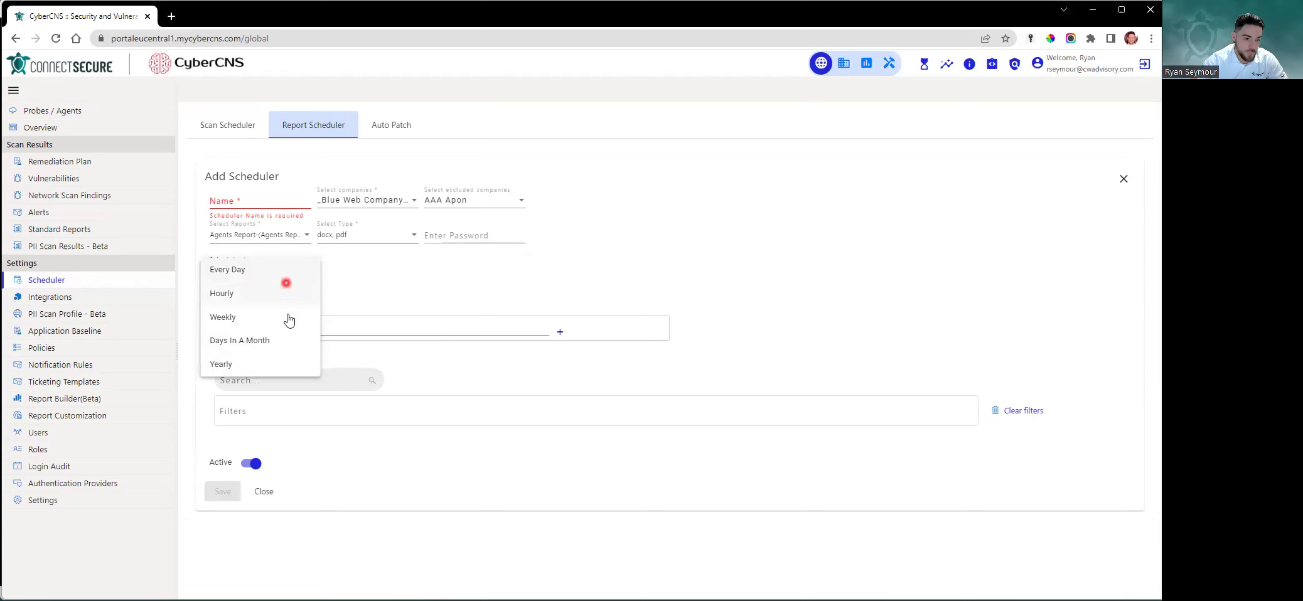
Switch the schedule frequency from Hourly to Weekly
click(287, 295)
click(376, 276)
scroll(370, 376, down, 3)
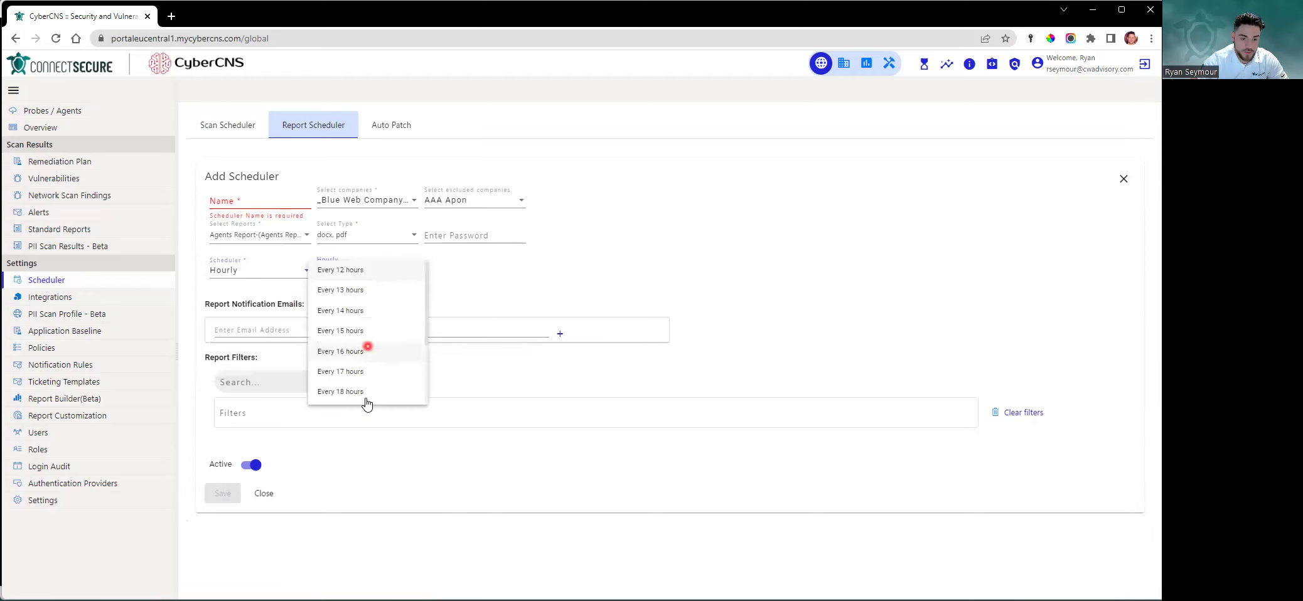
click(474, 281)
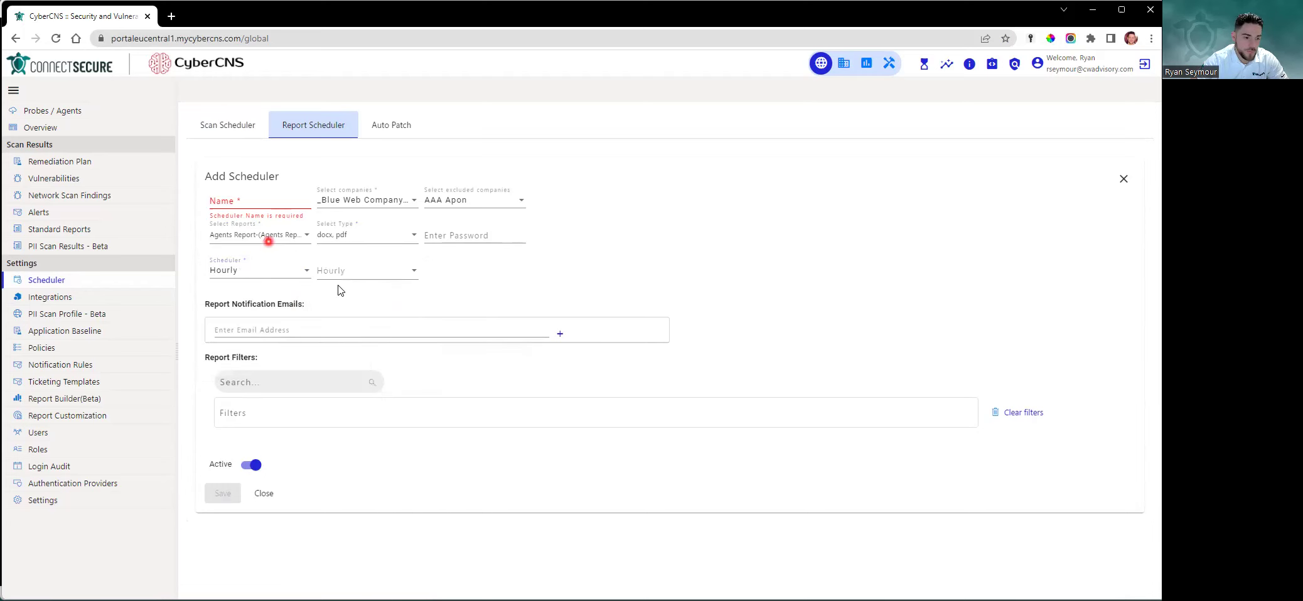
click(296, 271)
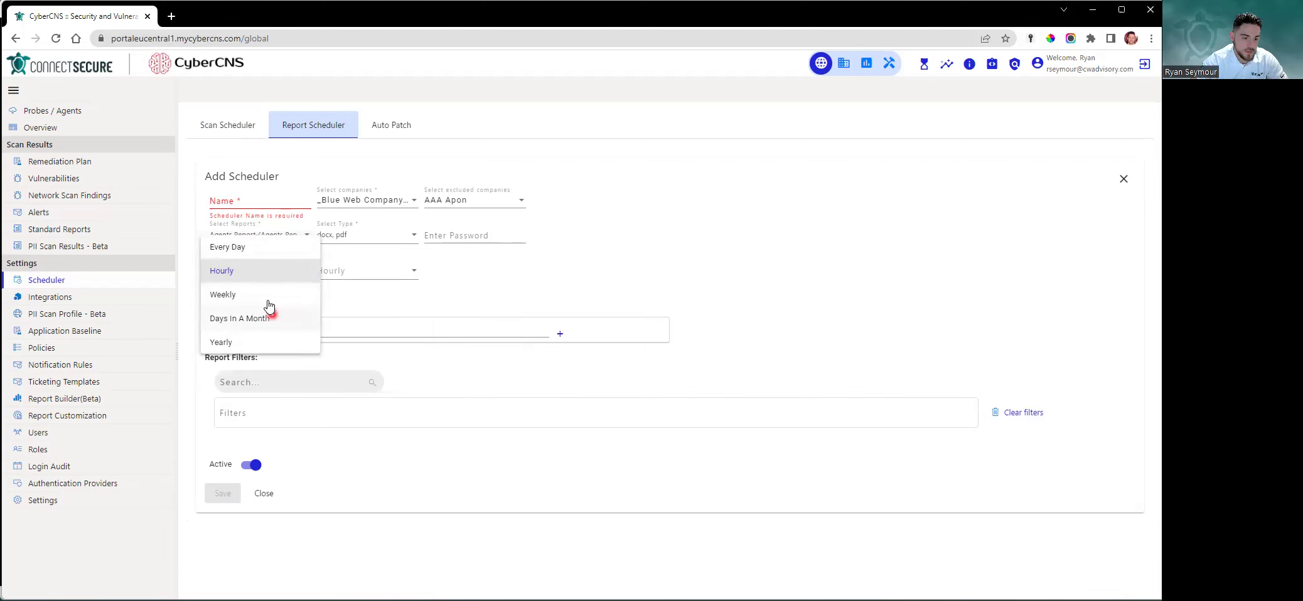
click(270, 295)
Run the weekly schedule on Monday at 08:00 AM
click(397, 281)
click(364, 290)
click(501, 282)
click(529, 286)
text(080)
click(274, 279)
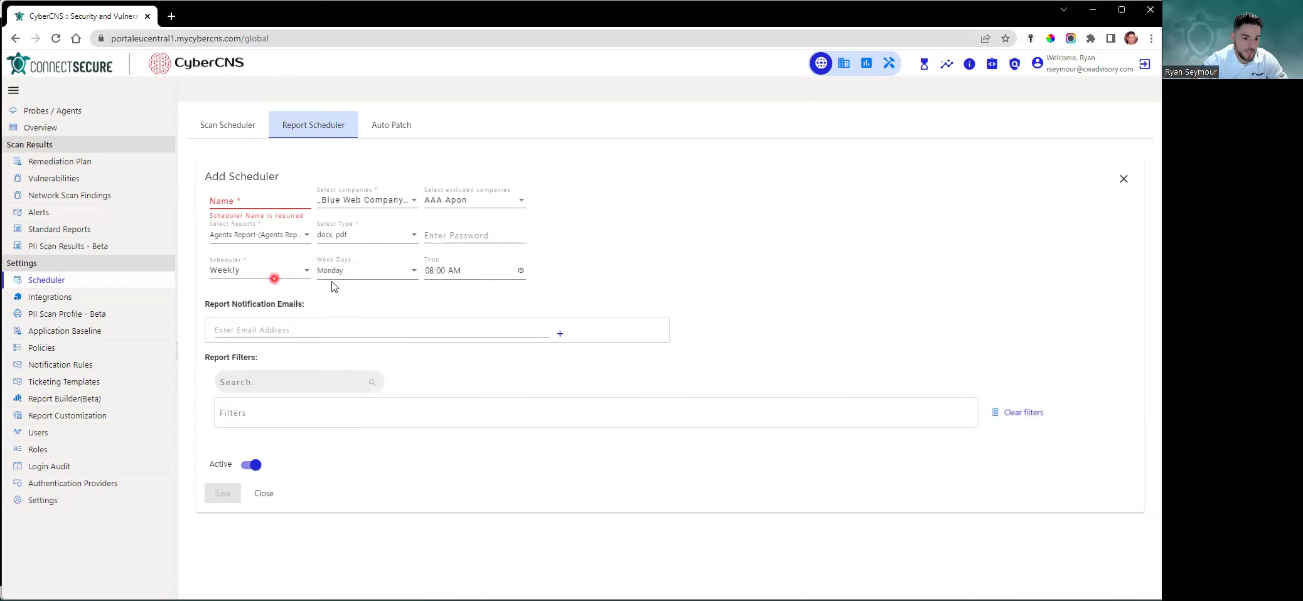
click(256, 202)
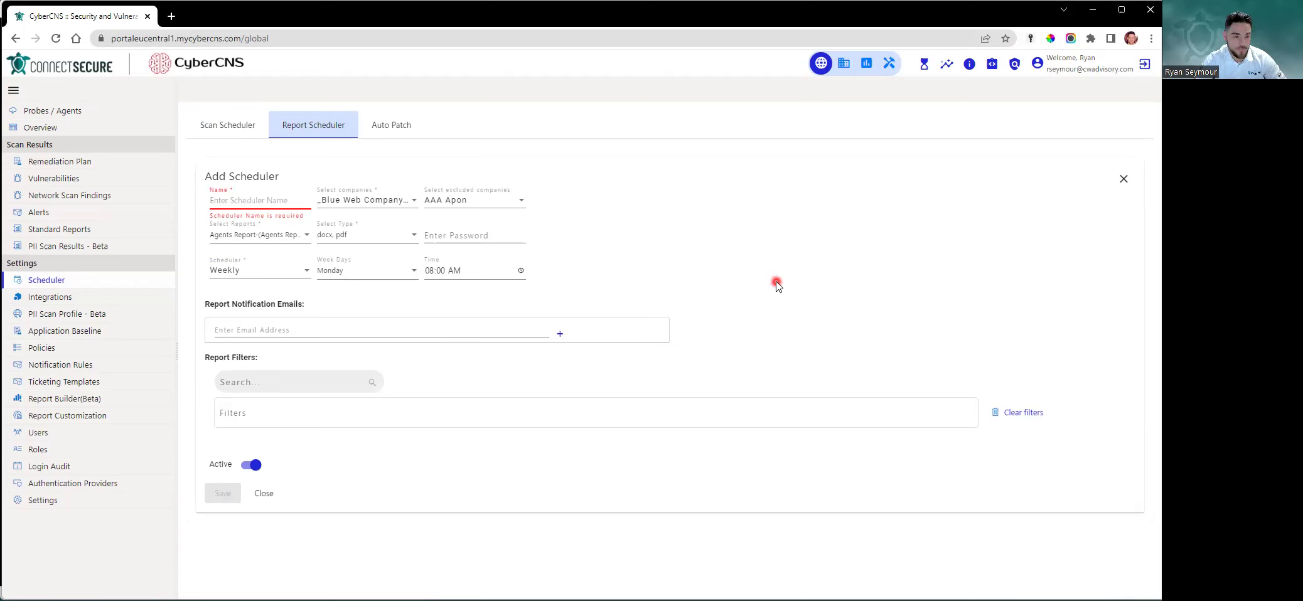
Name the report scheduler 'Weekly, Agent/Asset Report'
text(Wee)
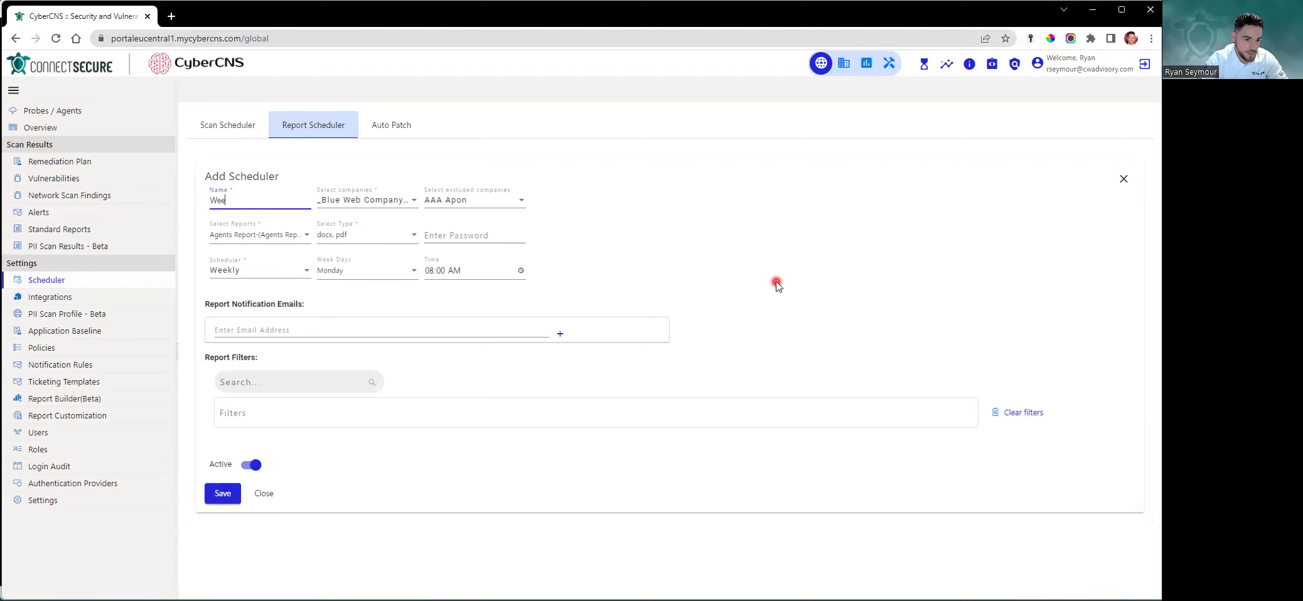
text(kly, Agent/Asset/)
key(super)
text(Vu)
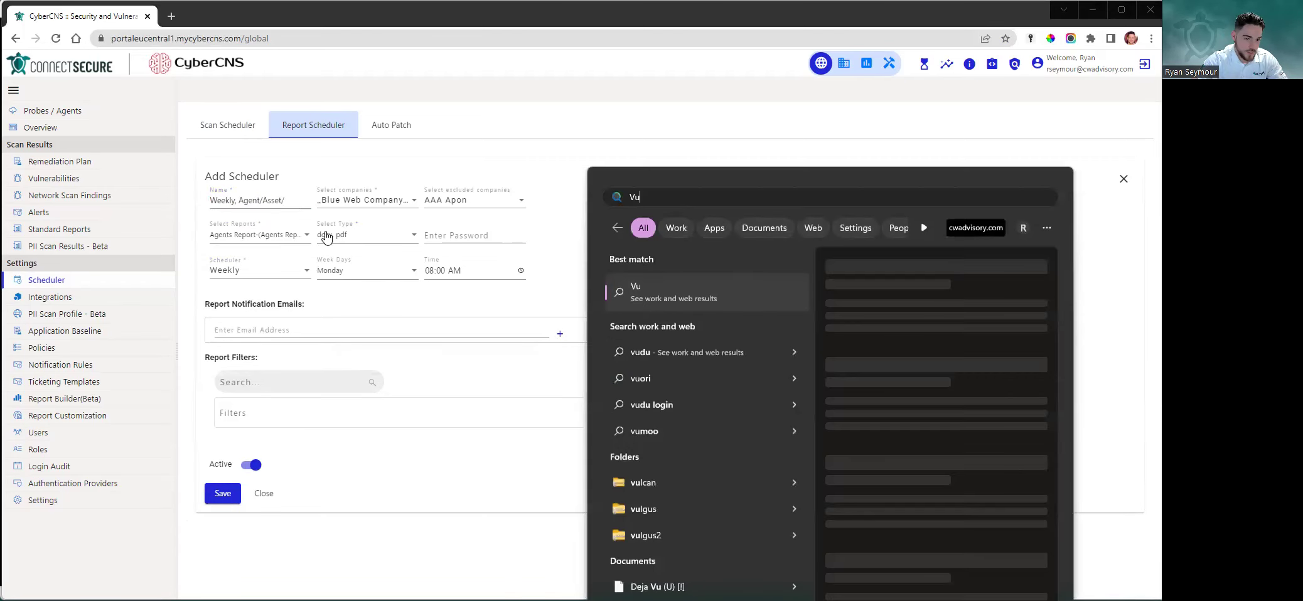
click(308, 208)
text(Report)
click(849, 247)
Enter a notification e-mail address, add a second row, and delete the extra empty row
click(318, 340)
click(873, 390)
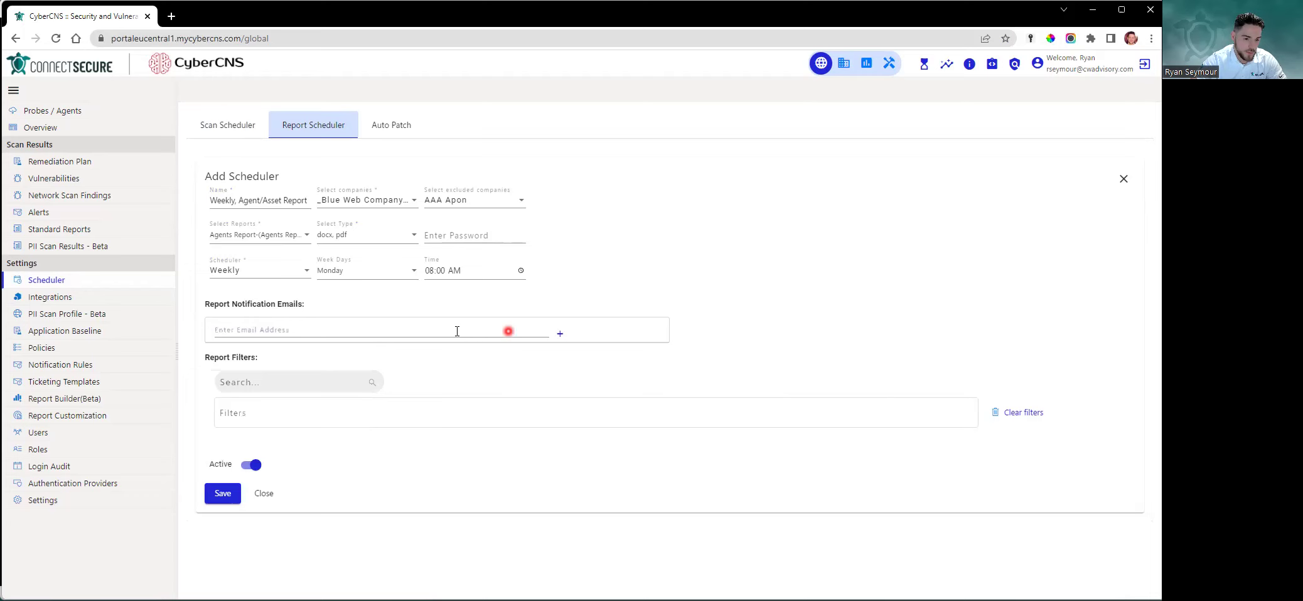
click(457, 331)
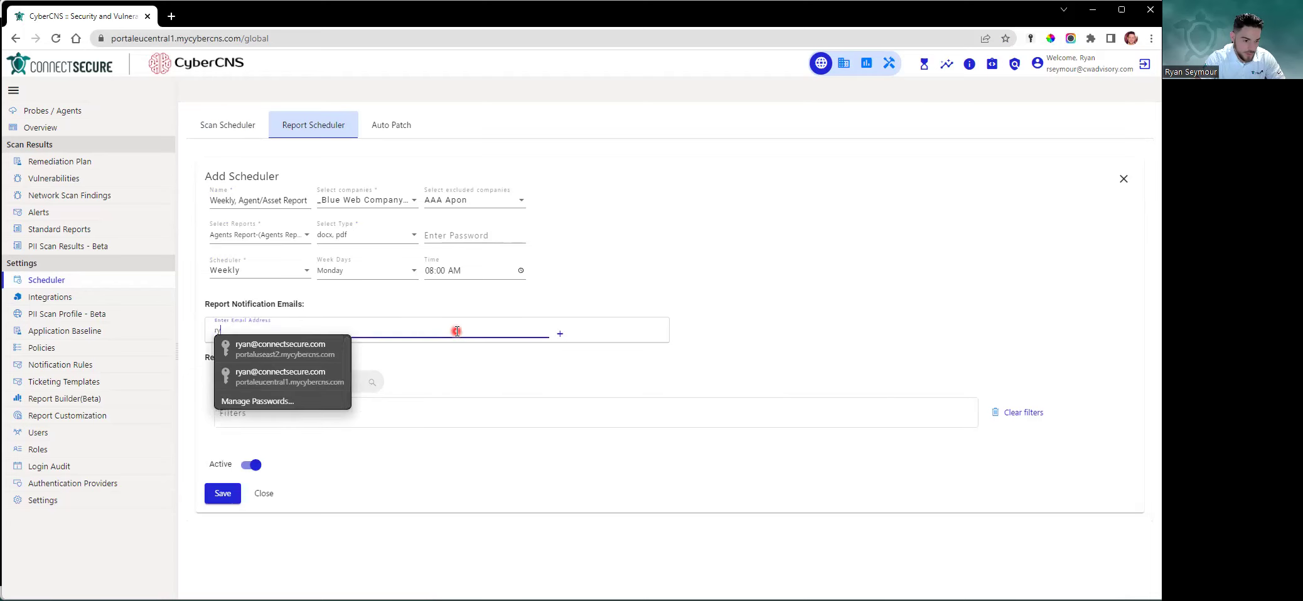
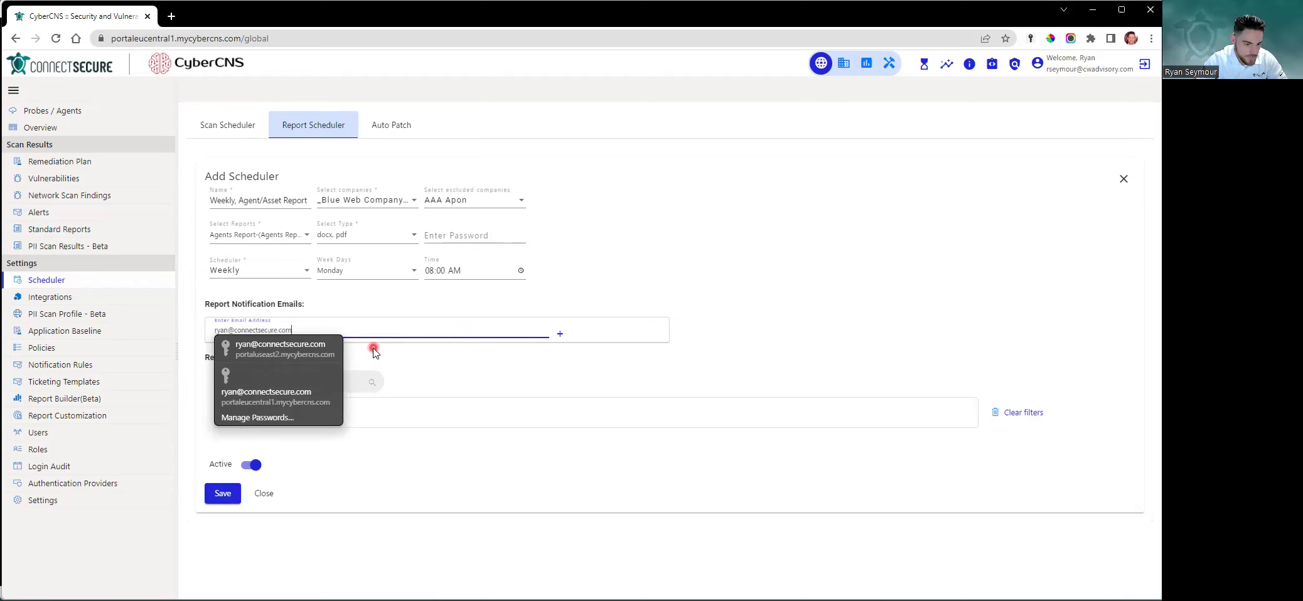
click(561, 335)
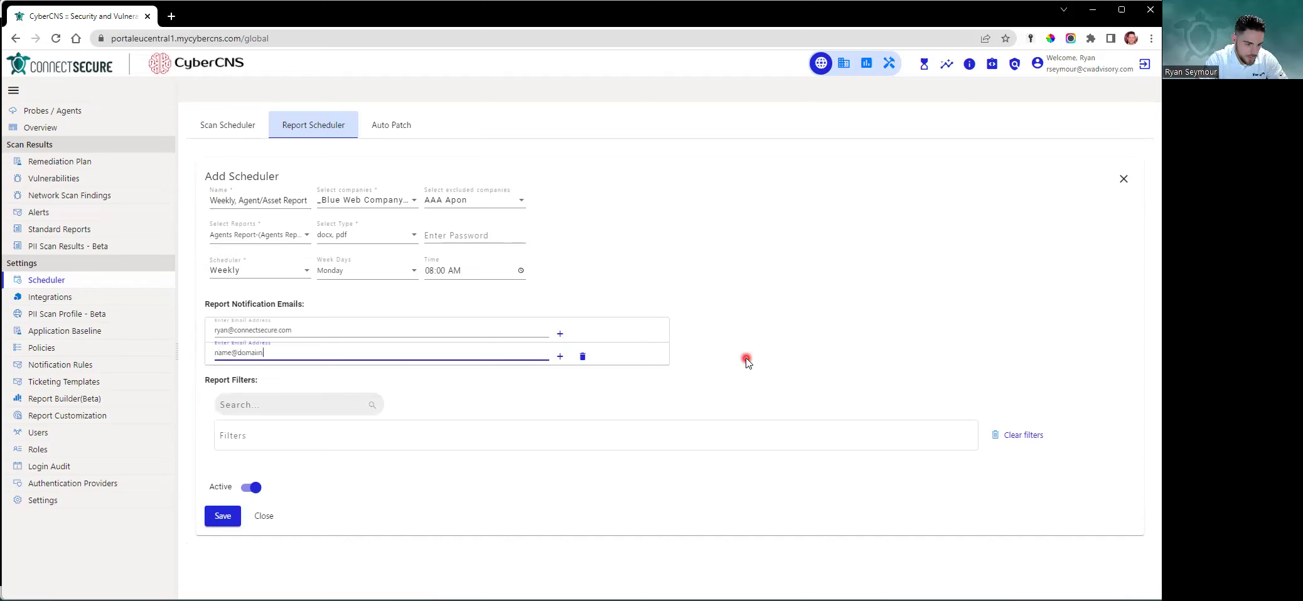
click(560, 357)
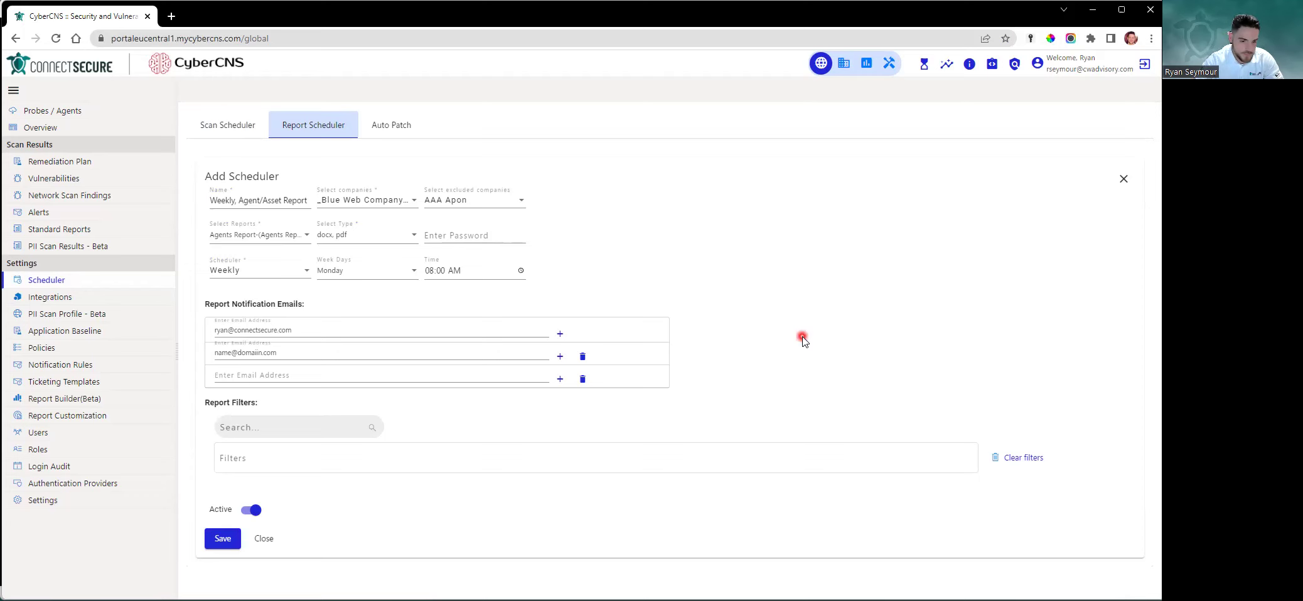
click(582, 379)
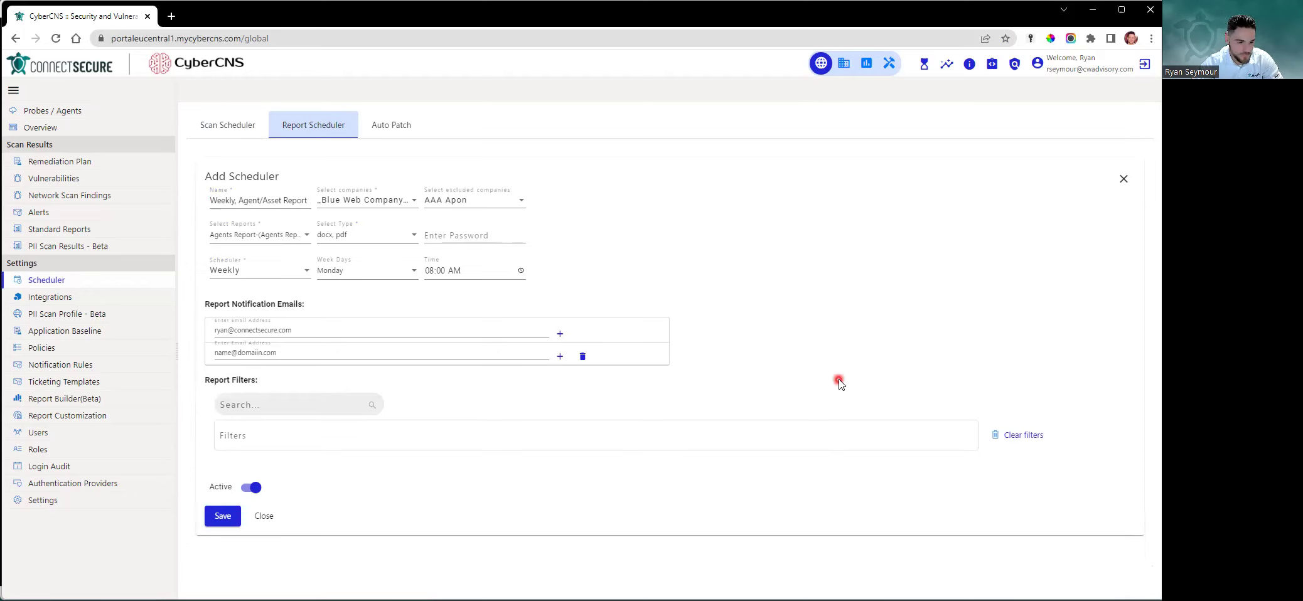
click(289, 404)
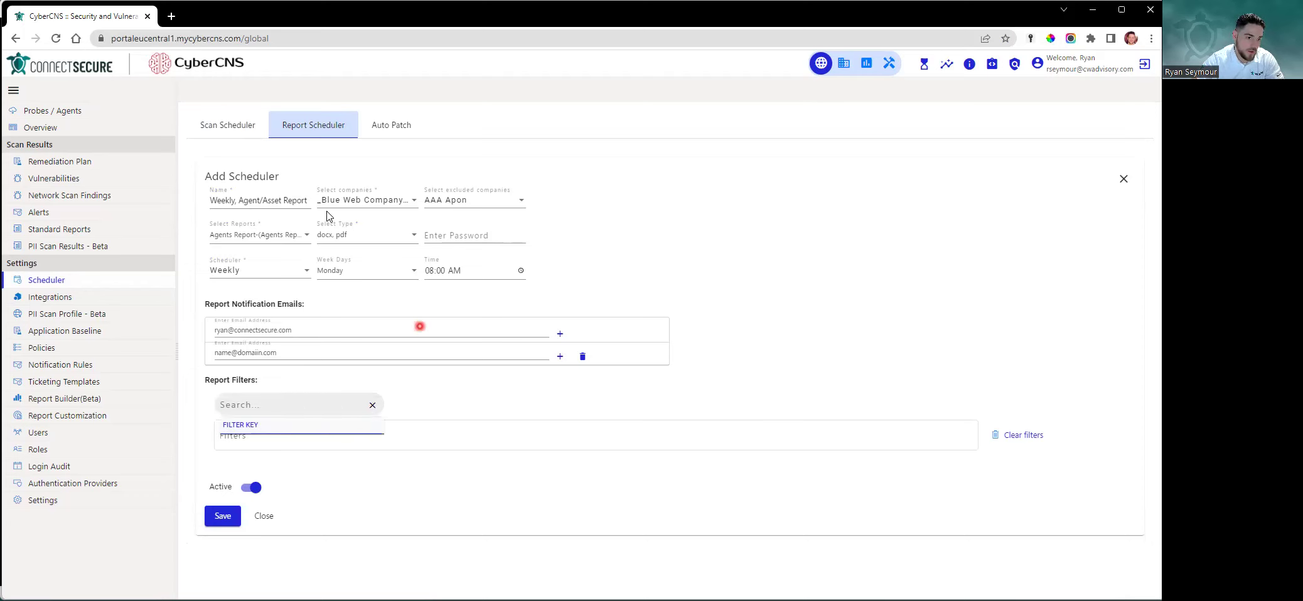
click(474, 445)
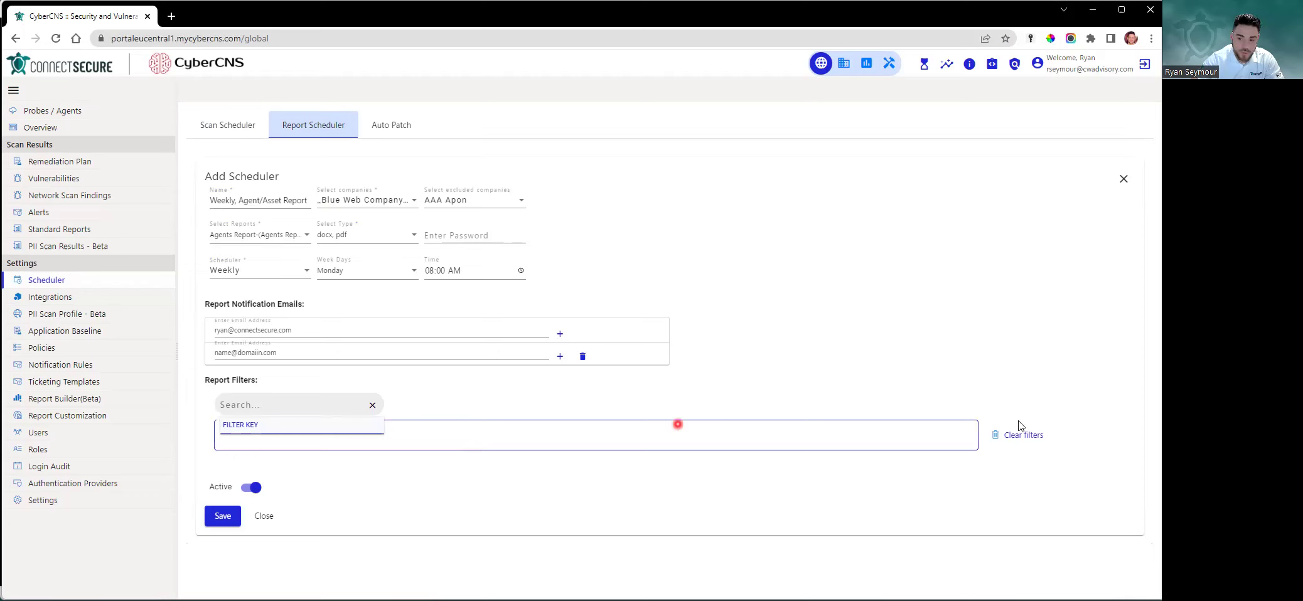
click(230, 410)
text(as)
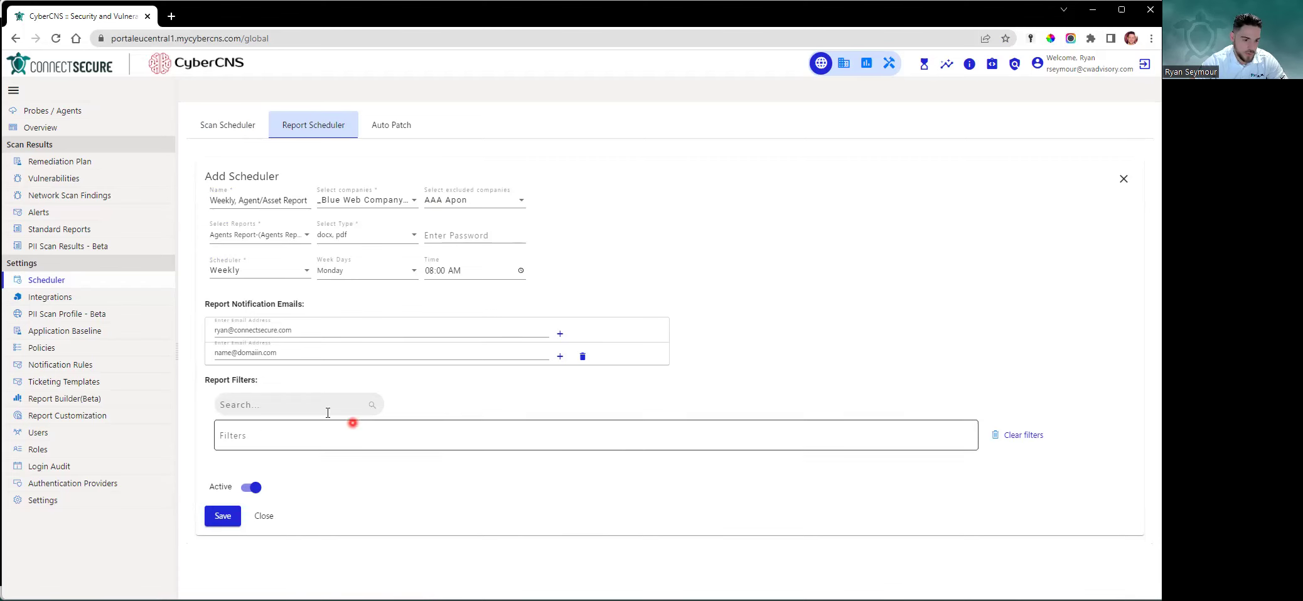
click(227, 518)
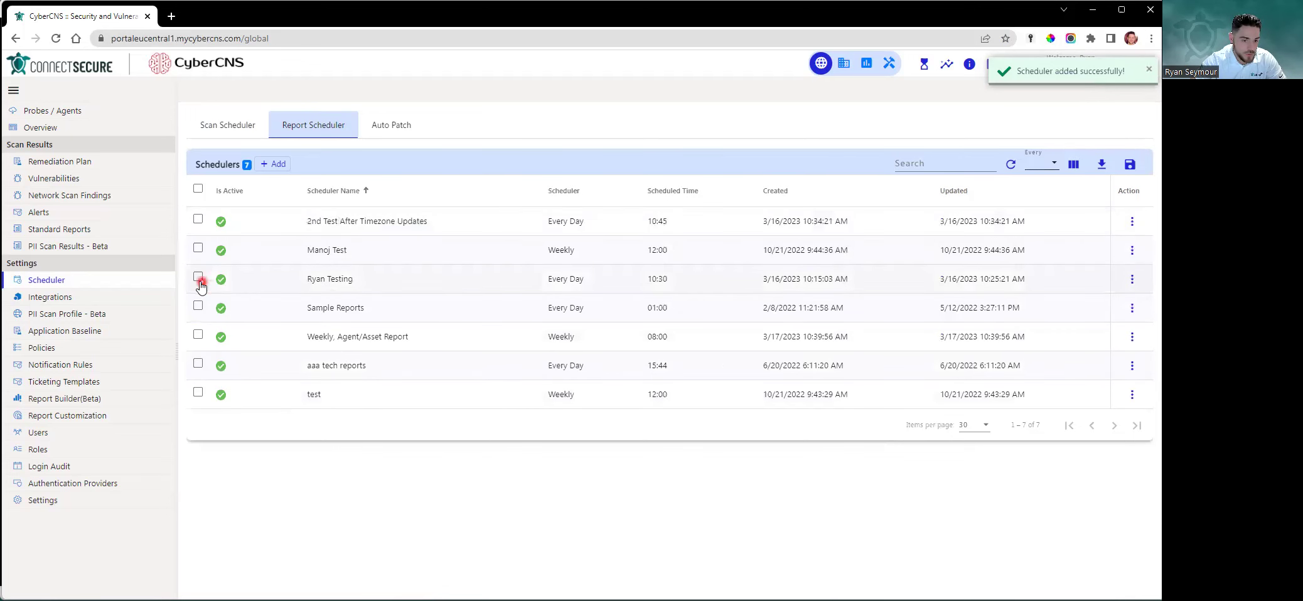
Tick and untick the saved Weekly, Agent/Asset Report row, then view the Auto Patch list
click(198, 335)
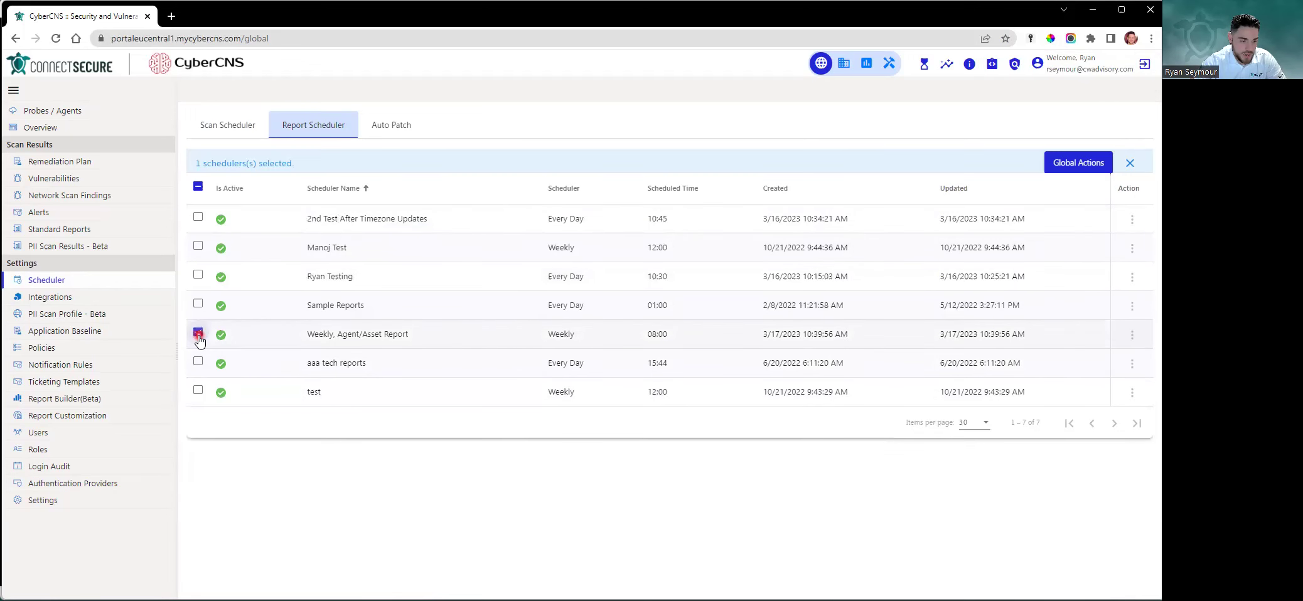
click(342, 335)
click(360, 335)
click(335, 330)
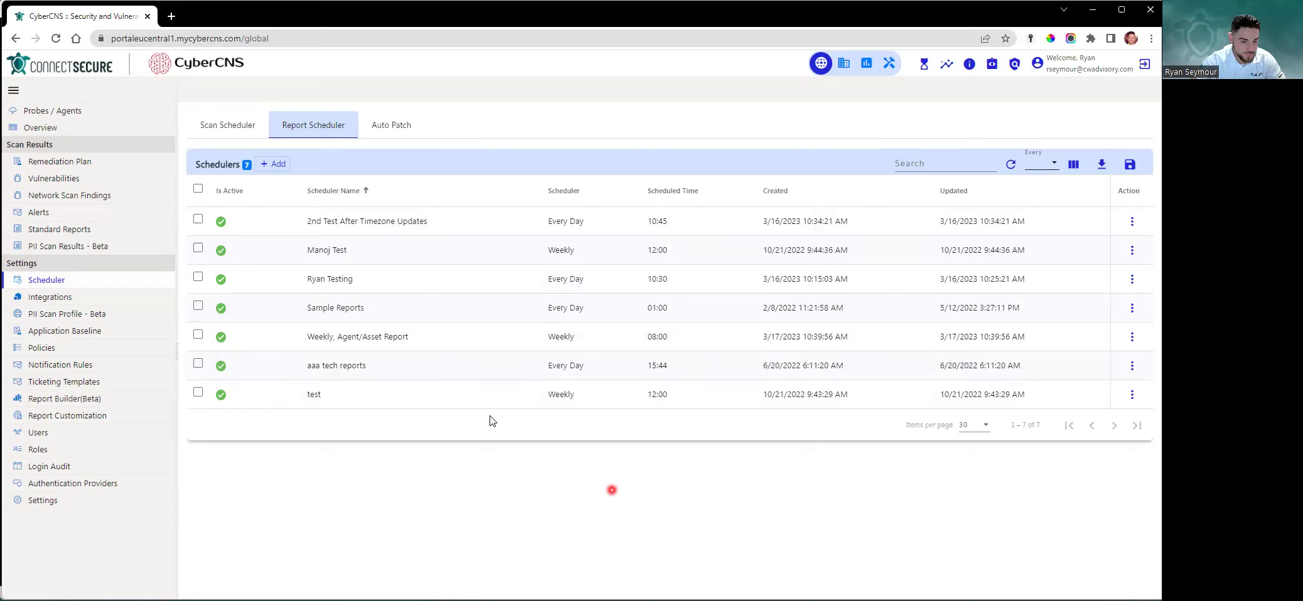
click(390, 133)
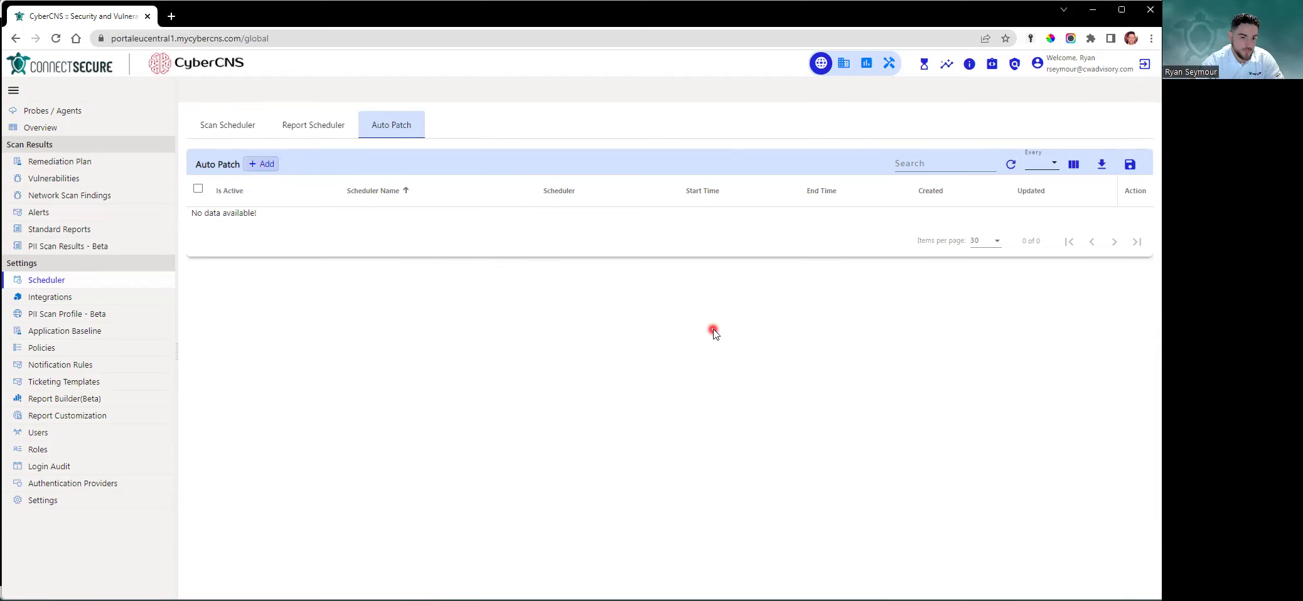
Add a new auto patch scheduler named Daily Patching - Adobe
click(262, 164)
click(366, 195)
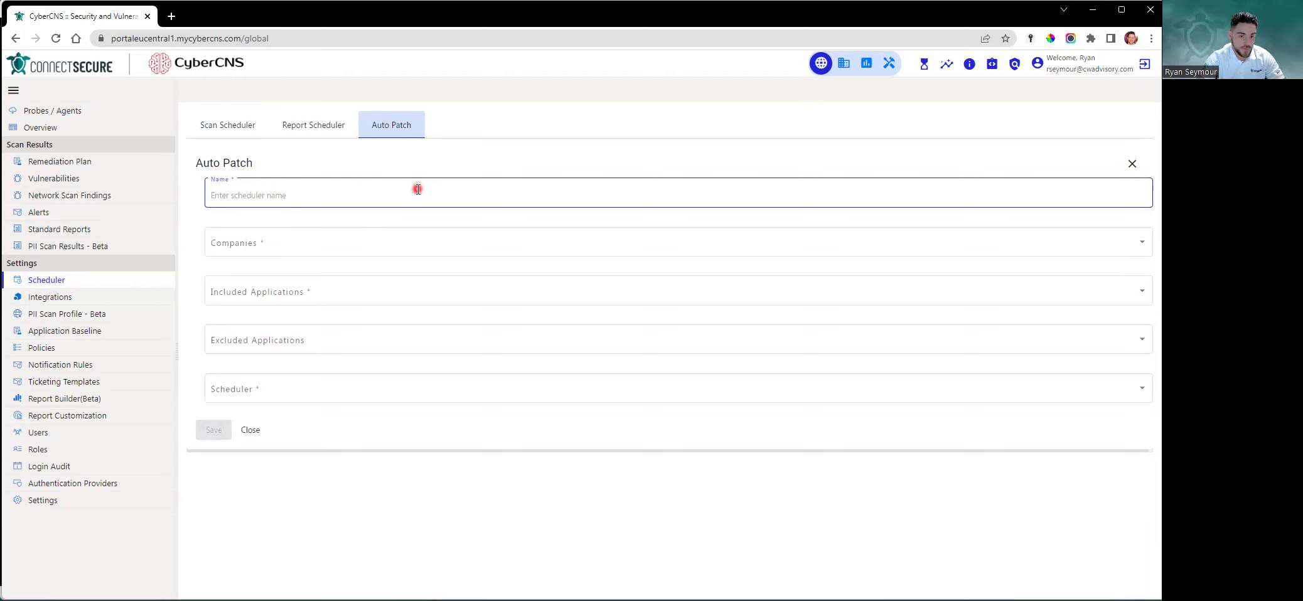
text(Daily Patching - Adobe)
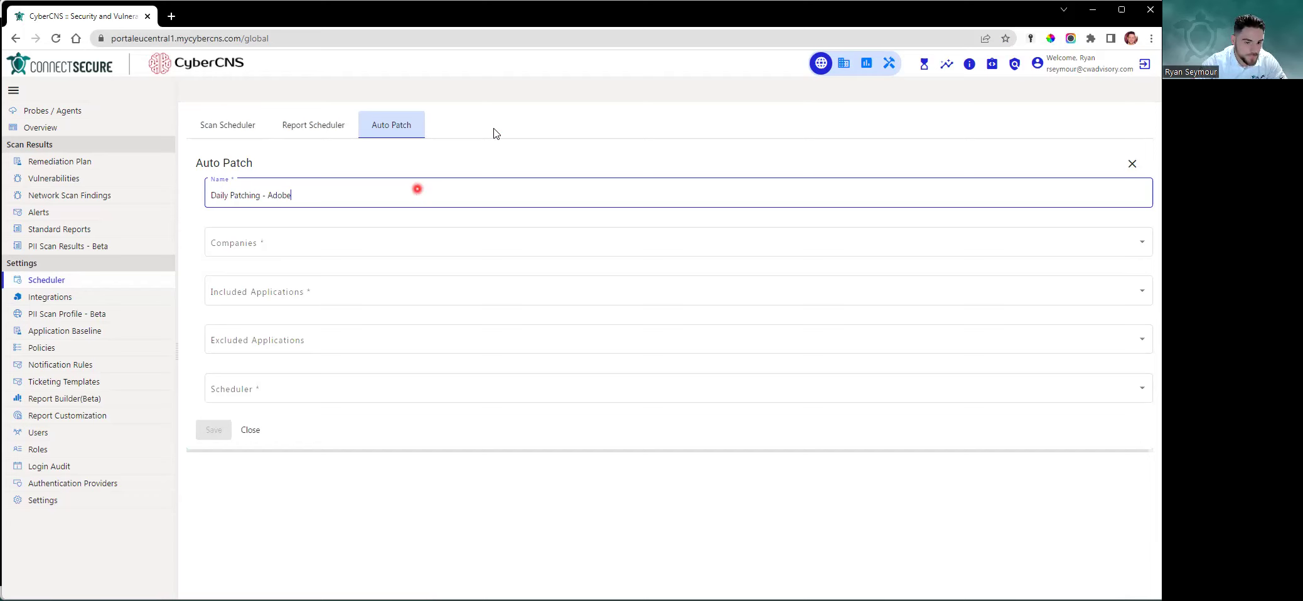
click(475, 221)
drag(345, 202, 202, 197)
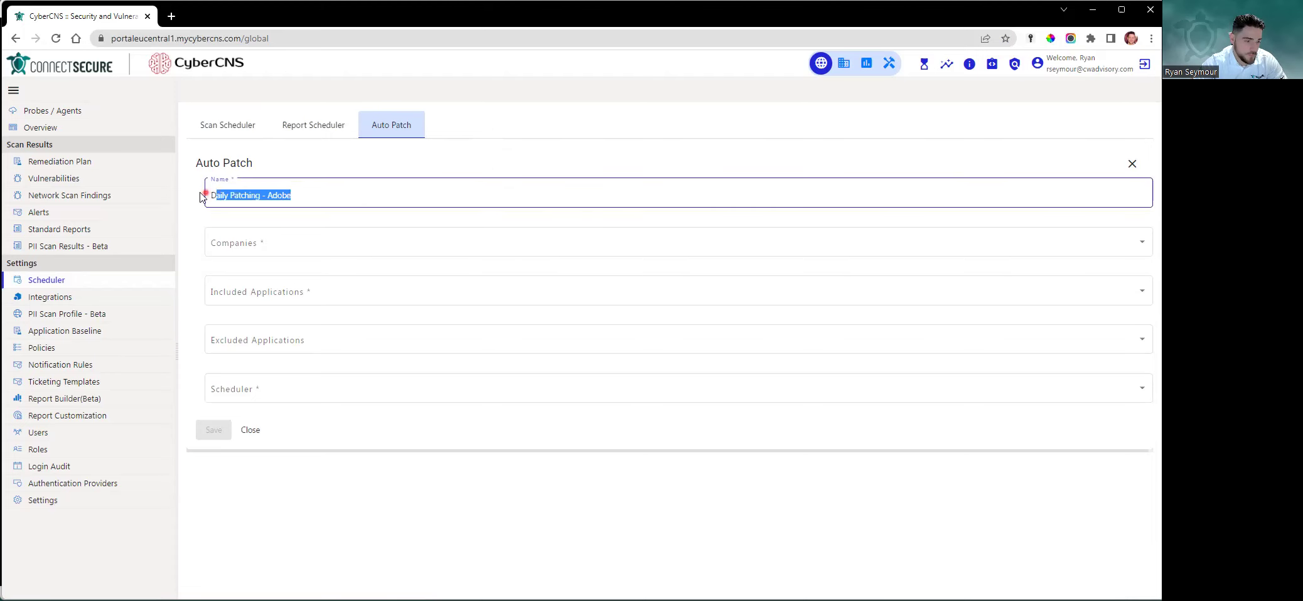
click(334, 196)
triple_click(334, 197)
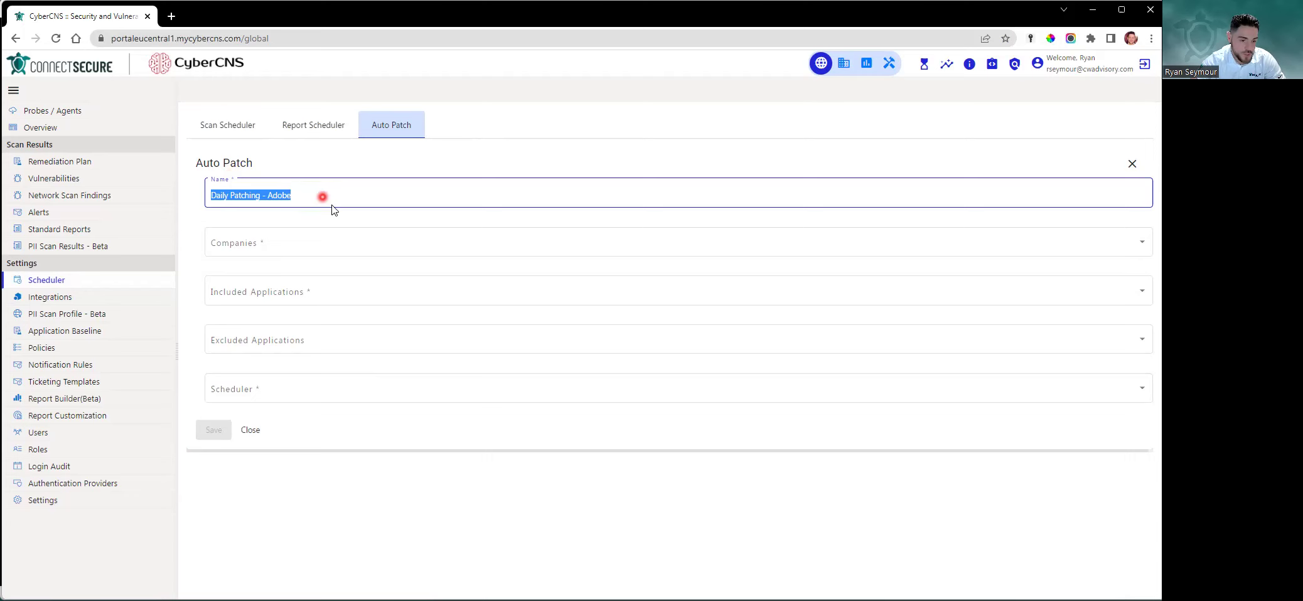
click(440, 236)
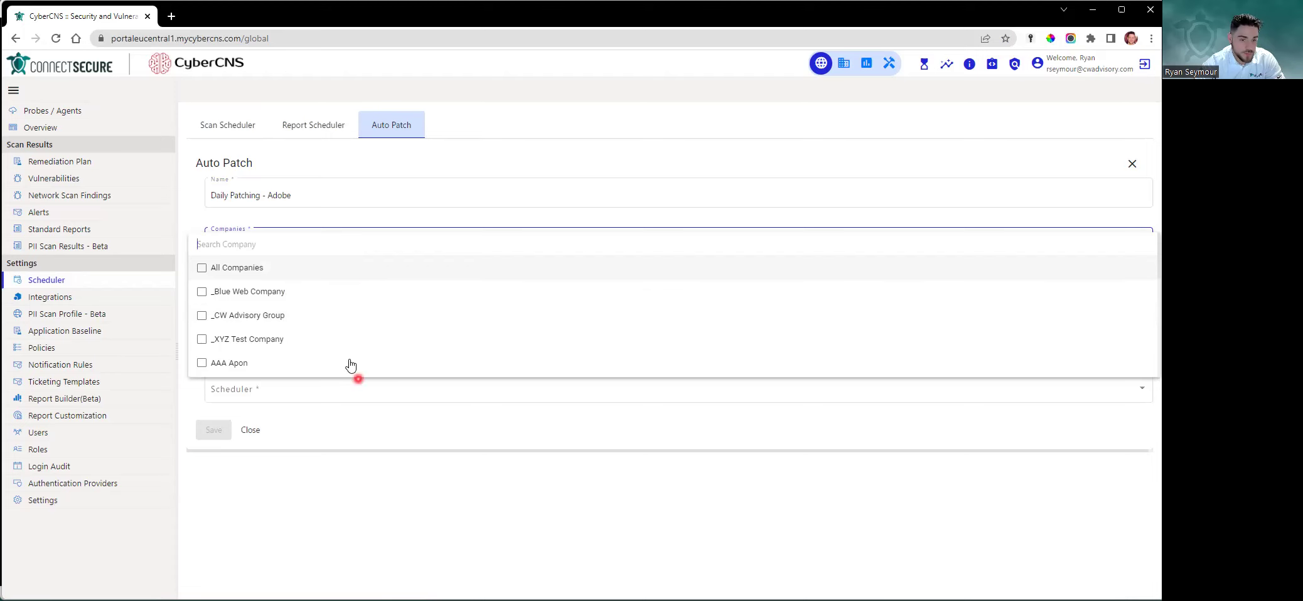
Try All Companies and single companies as targets, then remove the All Companies choice
click(238, 269)
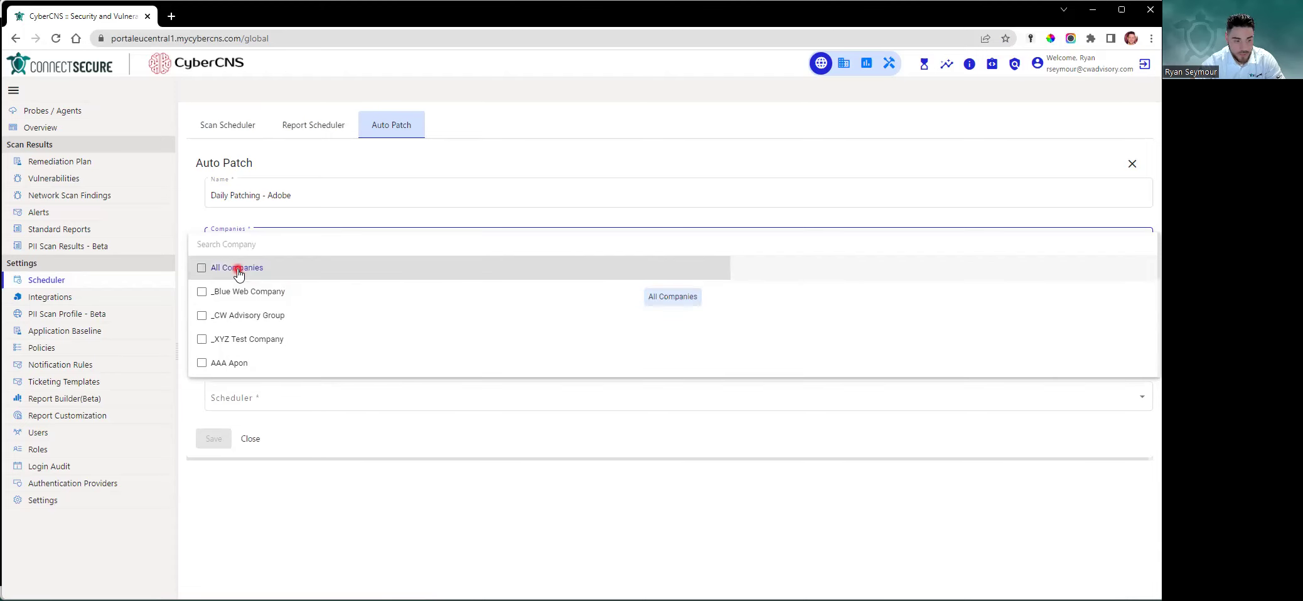
click(257, 292)
click(259, 316)
click(620, 506)
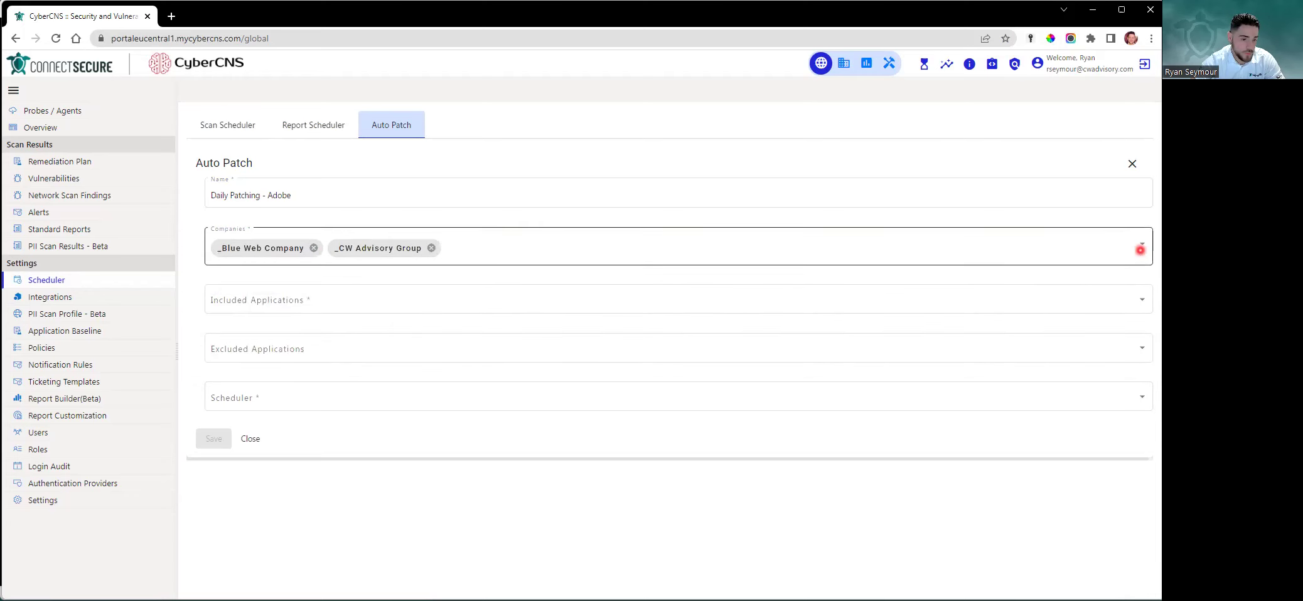
click(1140, 244)
click(242, 224)
click(470, 475)
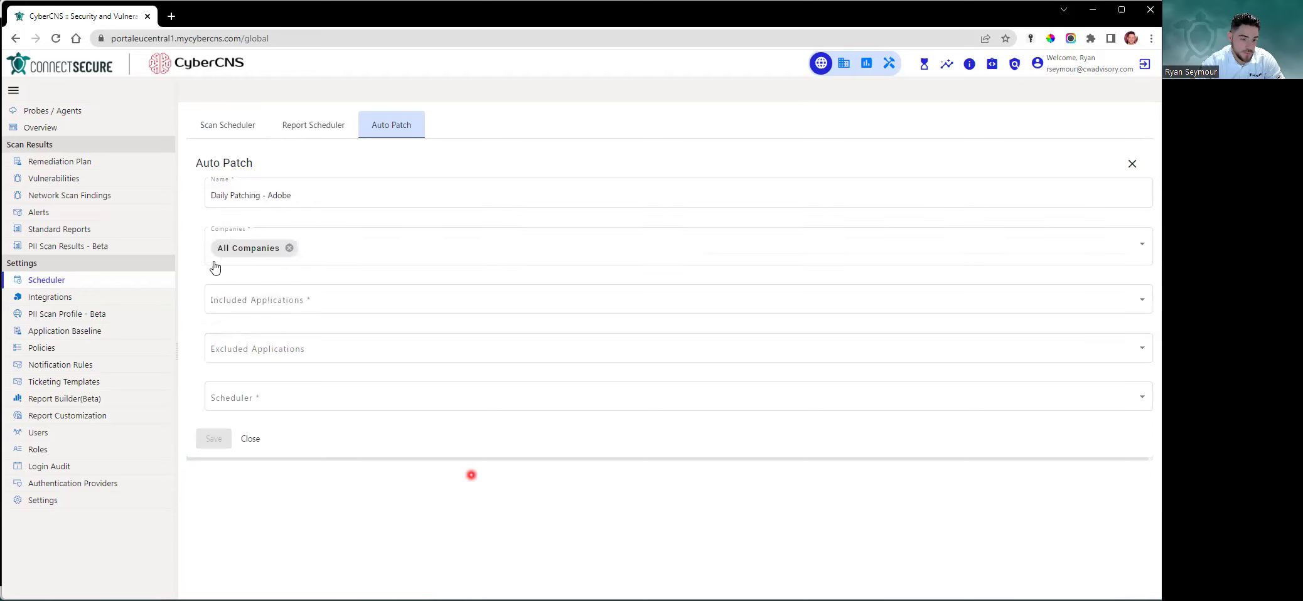
click(290, 249)
Target _Blue Web Company, _CW Advisory Group and _XYZ Test Company
click(290, 253)
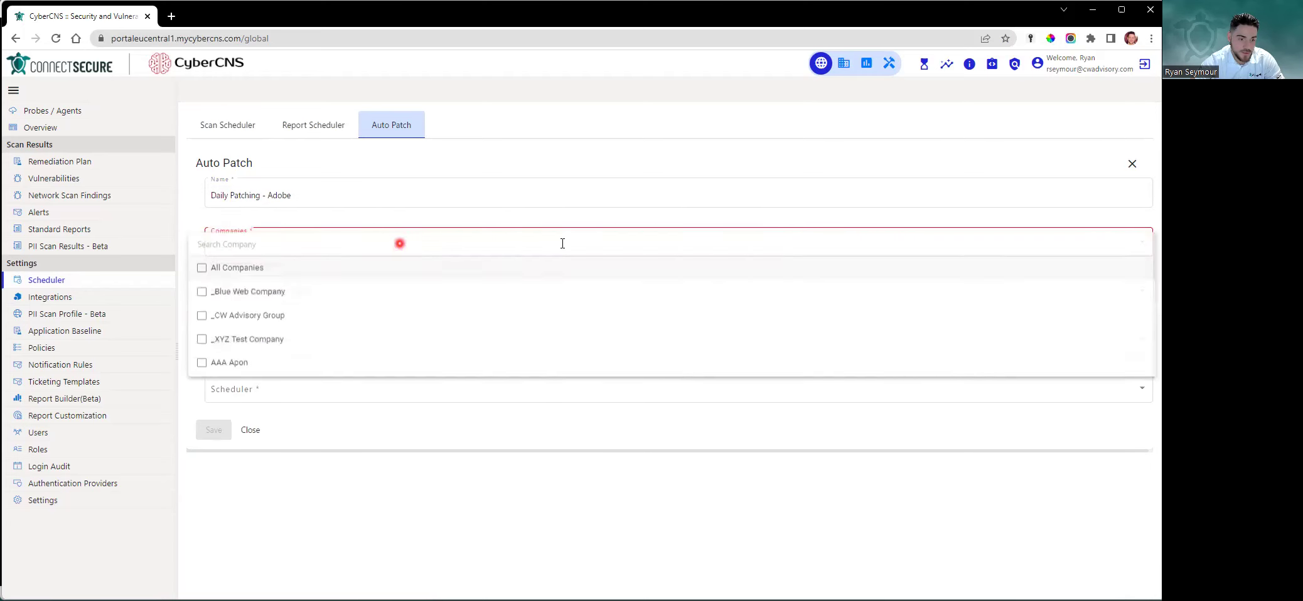
click(232, 292)
click(233, 315)
click(232, 339)
click(527, 506)
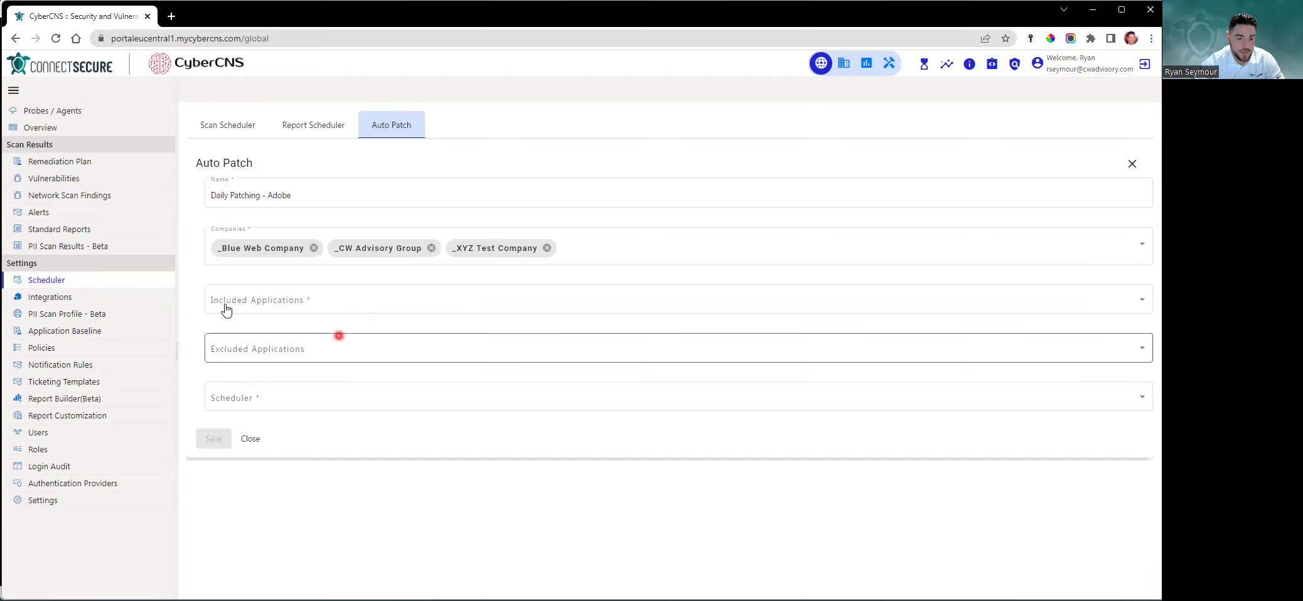
click(390, 301)
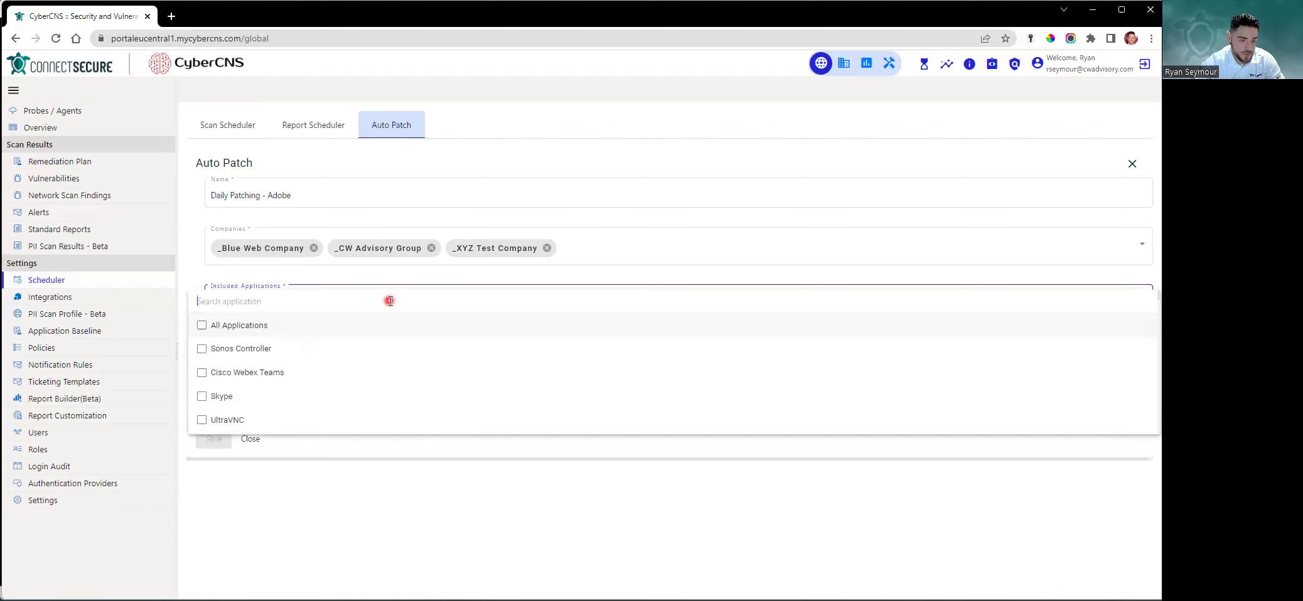
Select All Applications under Included Applications, then remove that choice
click(708, 243)
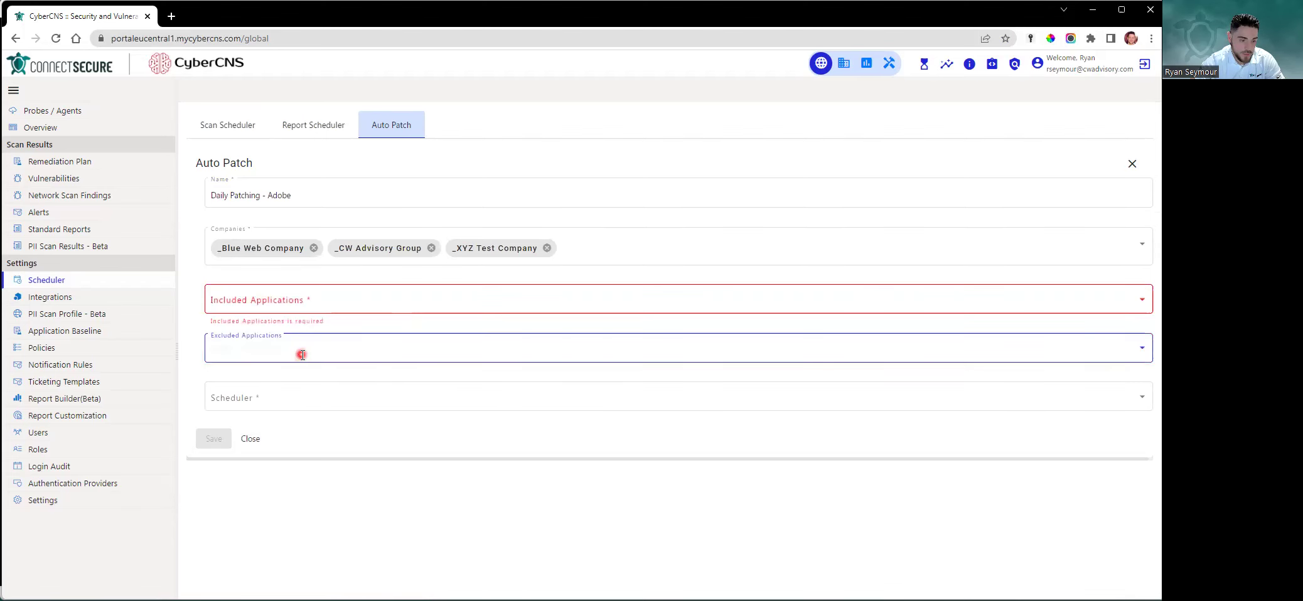
click(302, 352)
click(530, 290)
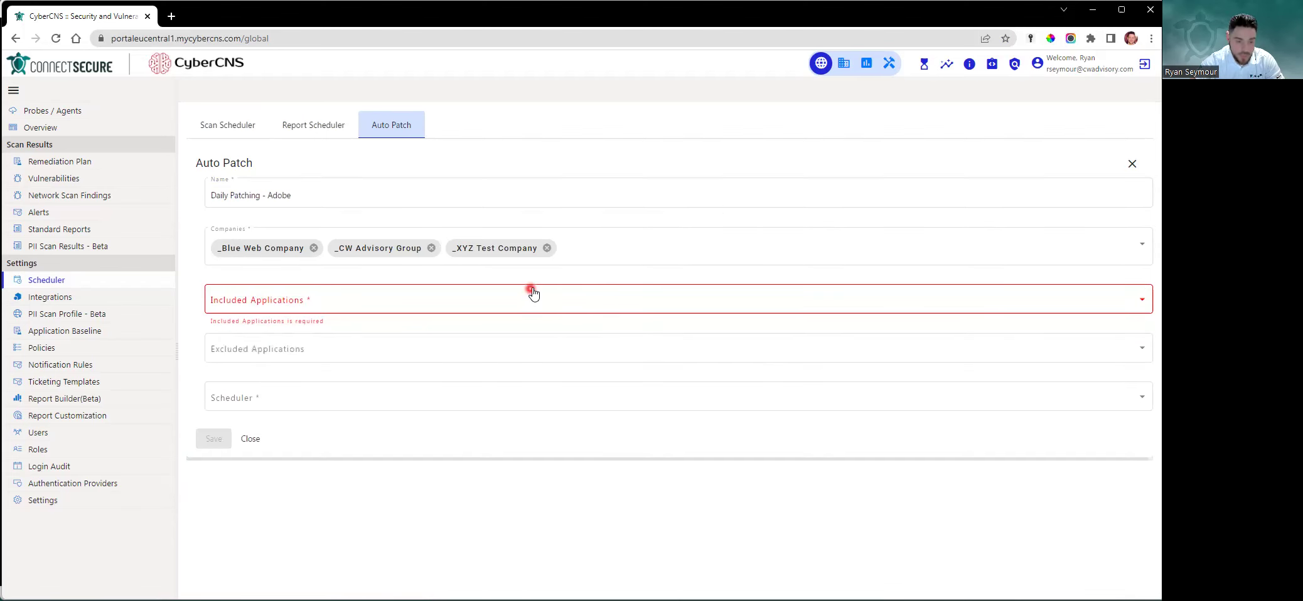
click(533, 291)
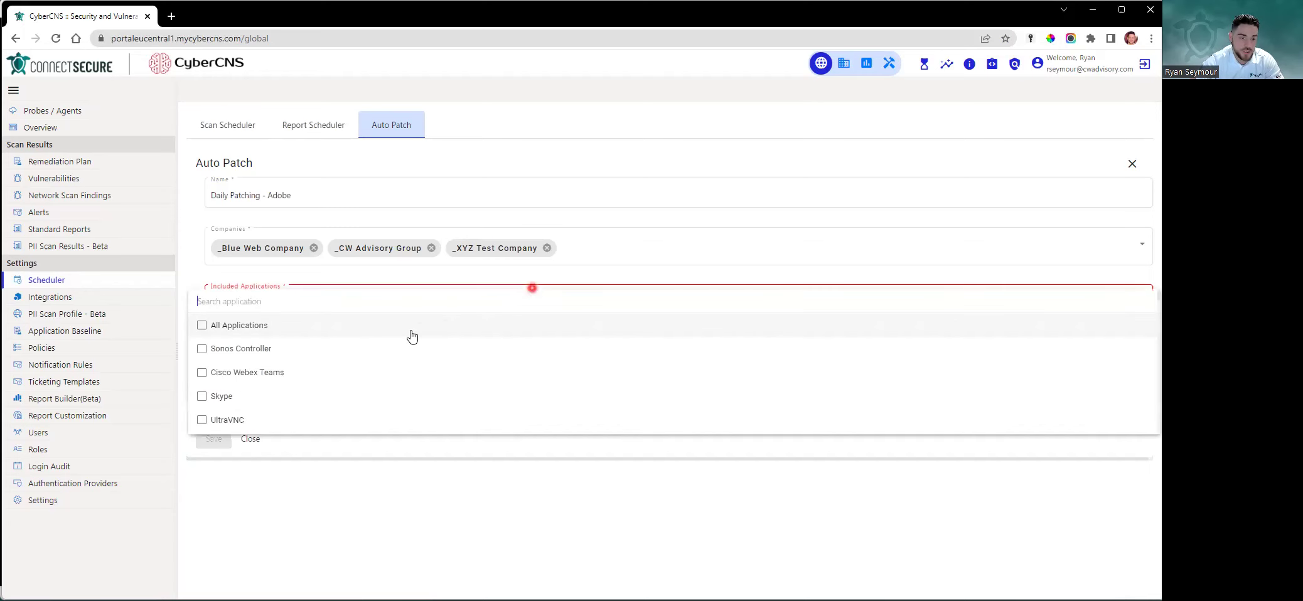
click(241, 325)
click(720, 188)
click(401, 305)
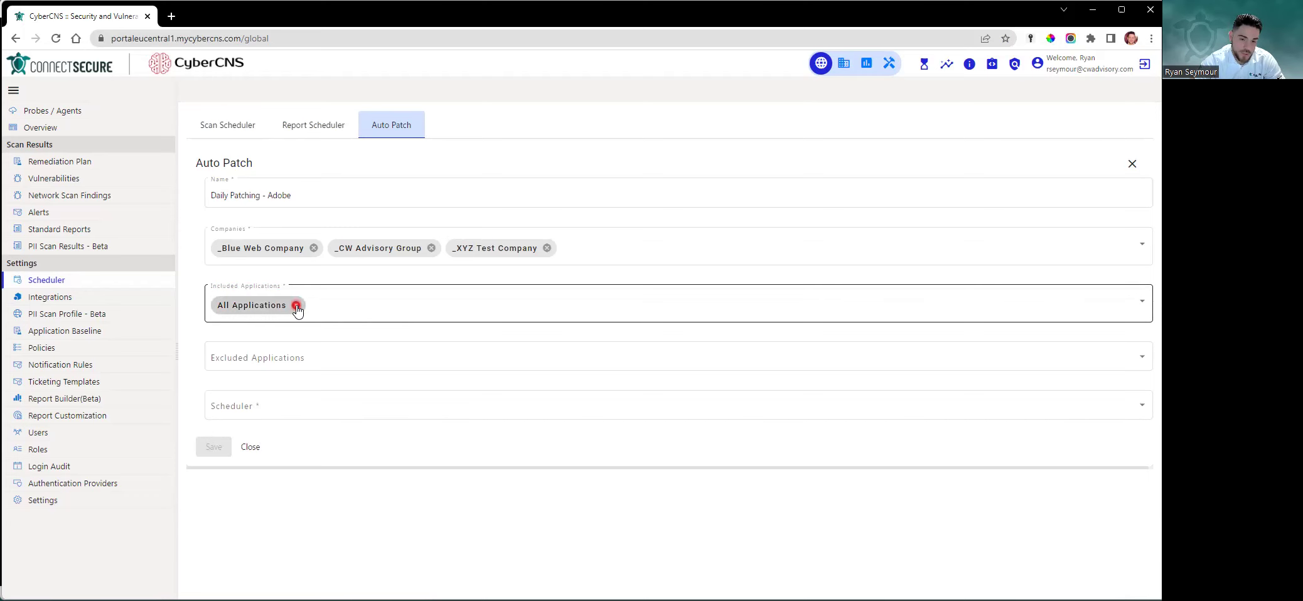
click(296, 306)
Include Adobe Acrobat Reader DC, Creative Cloud Client, Shockwave Player, AIR and Acrobat
click(355, 305)
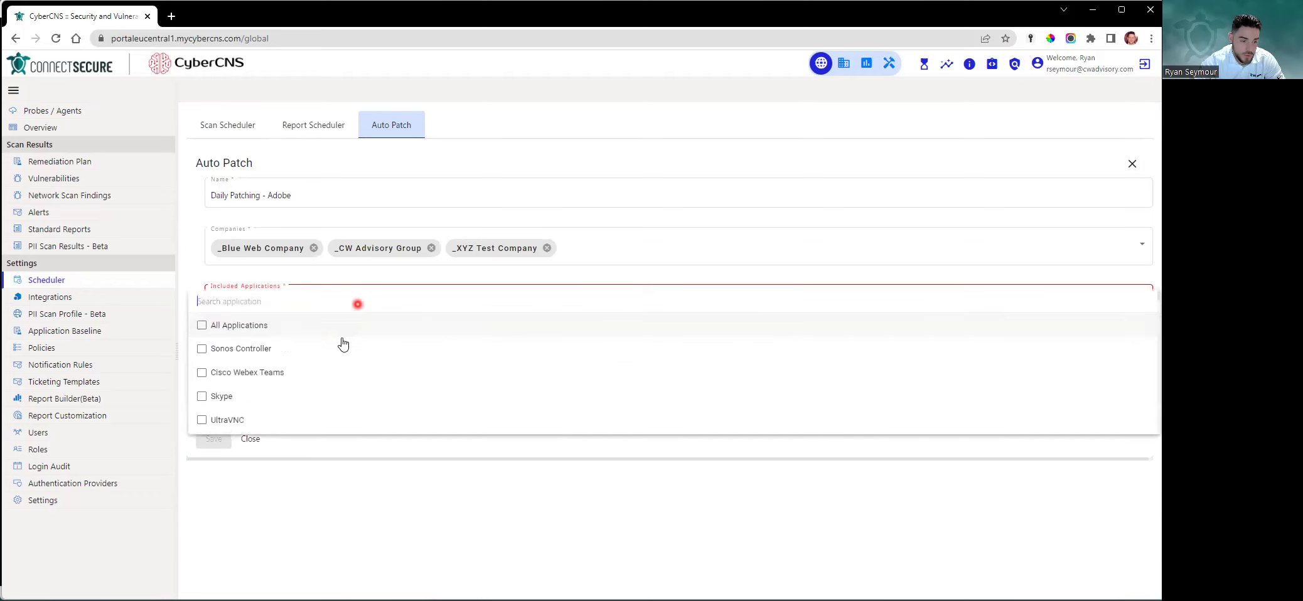
text(adobe)
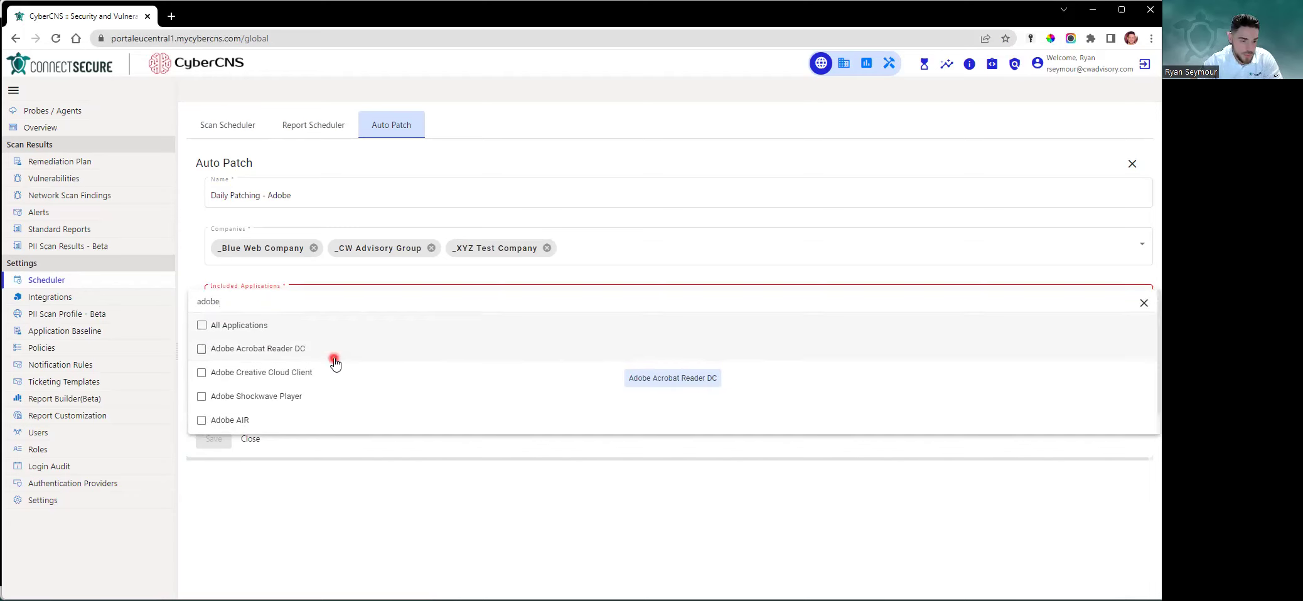
click(251, 350)
click(306, 373)
click(339, 399)
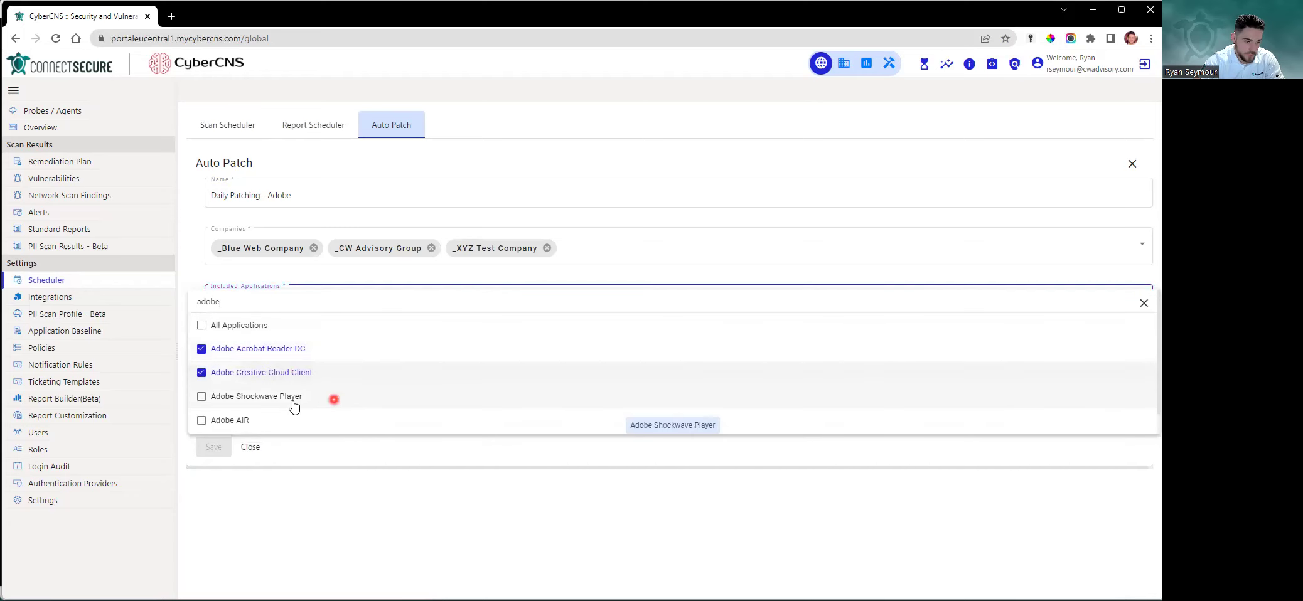
click(301, 422)
scroll(340, 401, down, 1)
click(428, 421)
click(431, 450)
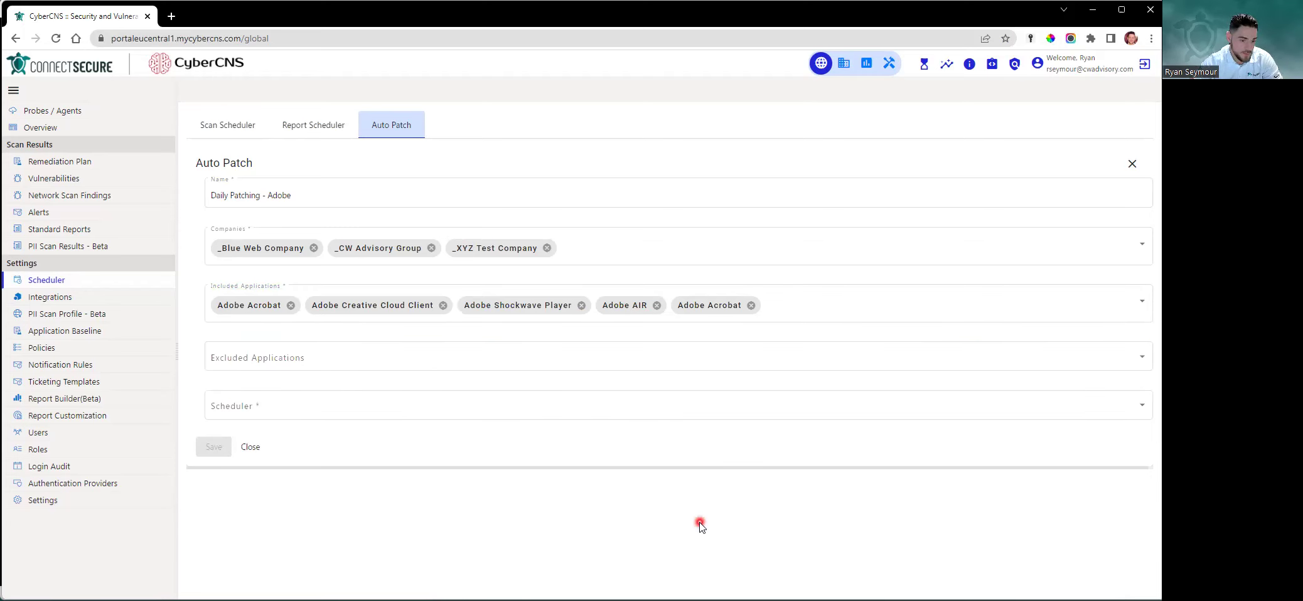
click(279, 359)
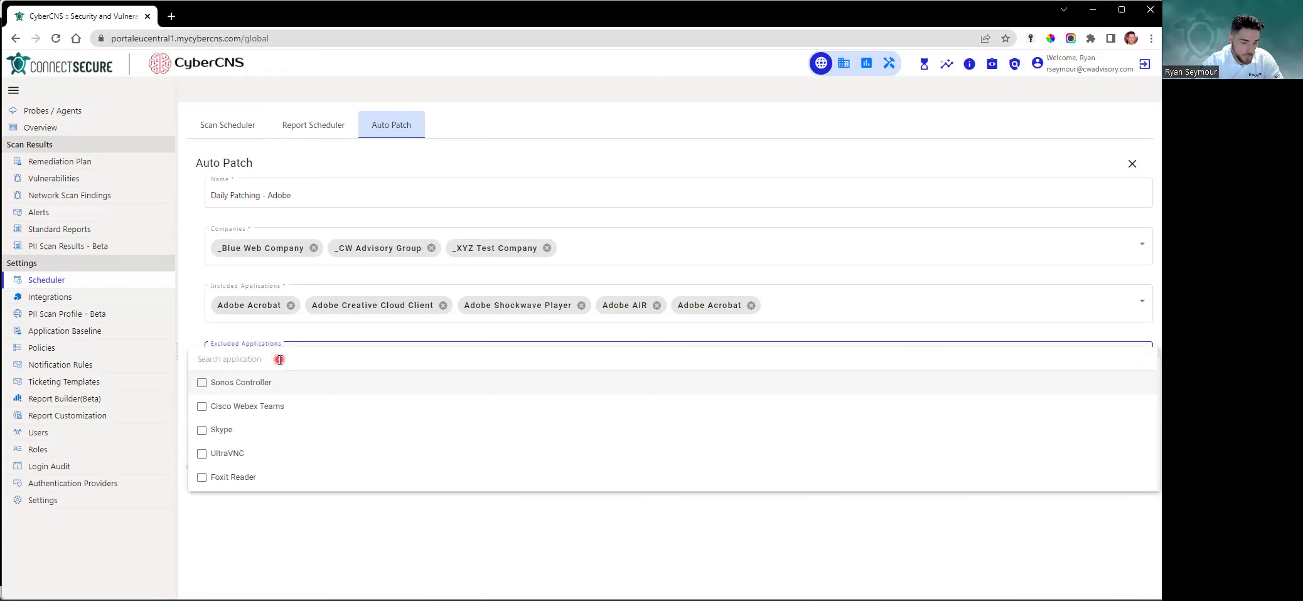
Exclude Adobe Shockwave Player and remove it from the included applications
text(adobve)
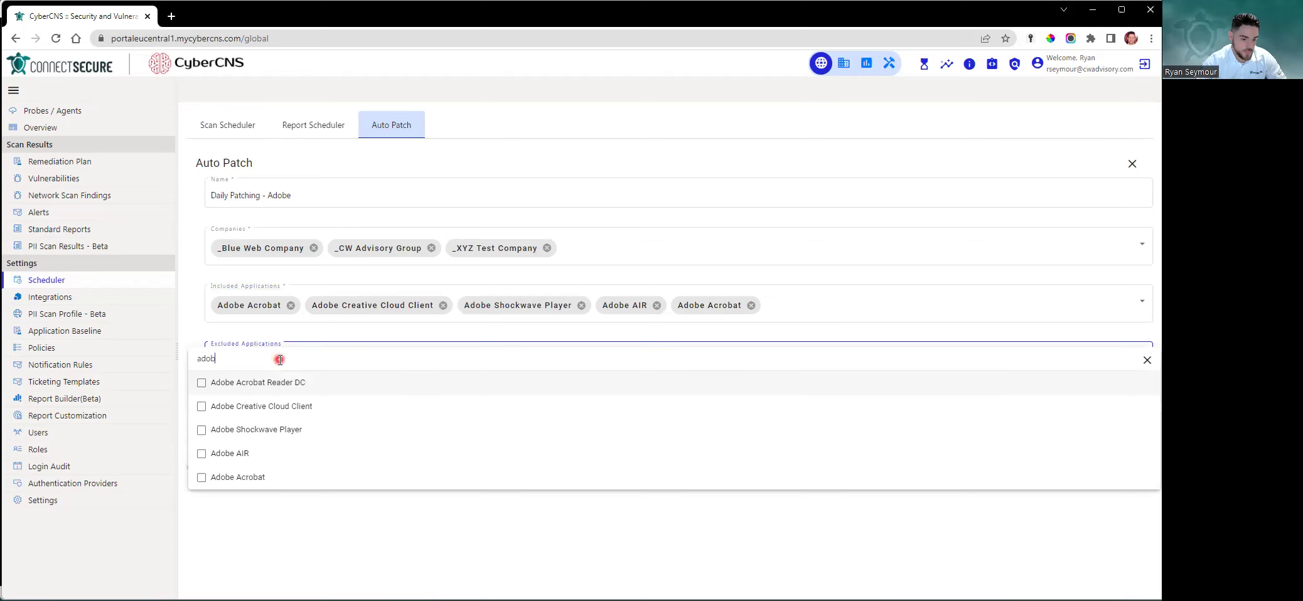
click(245, 430)
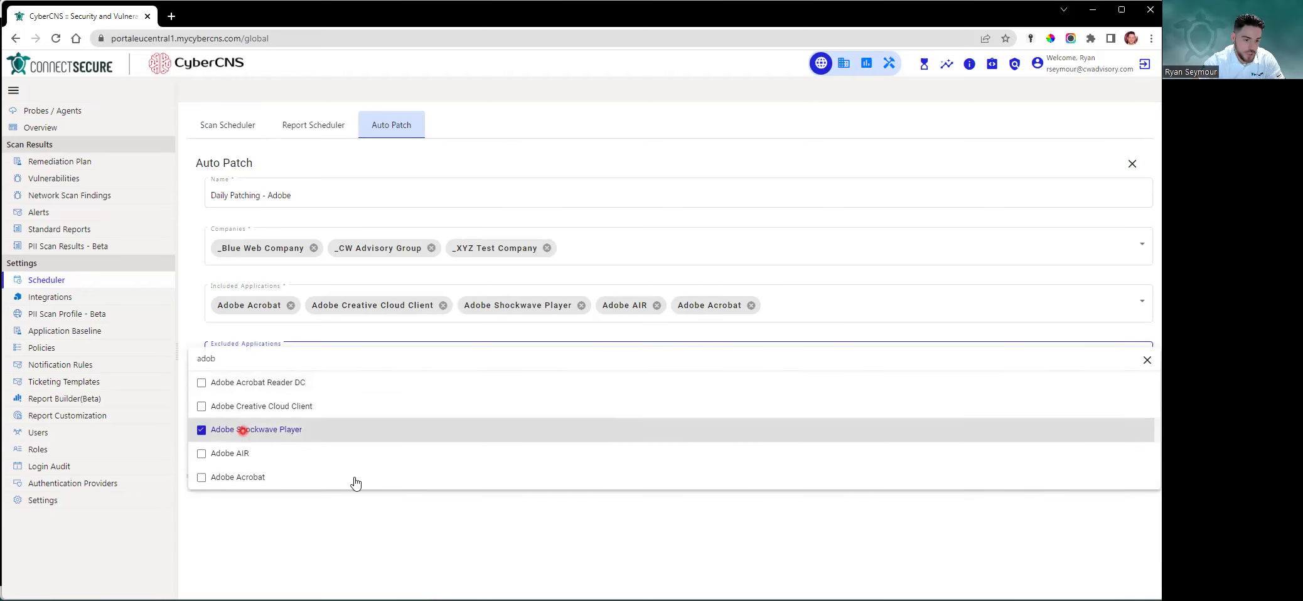
click(433, 514)
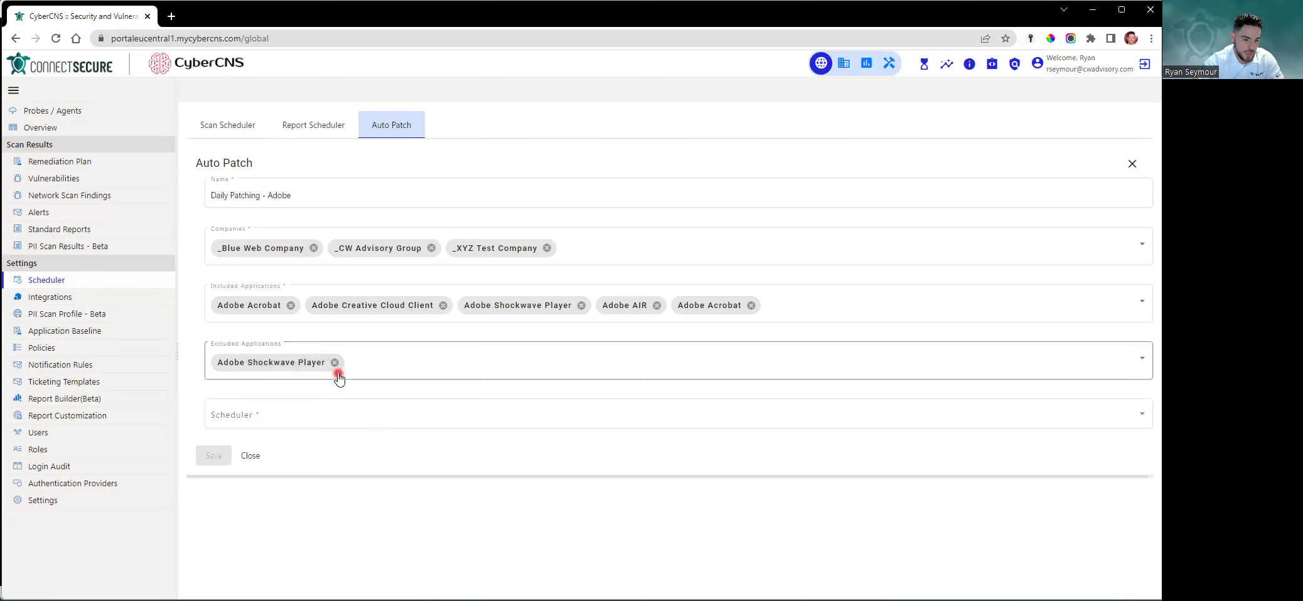
click(581, 305)
click(542, 467)
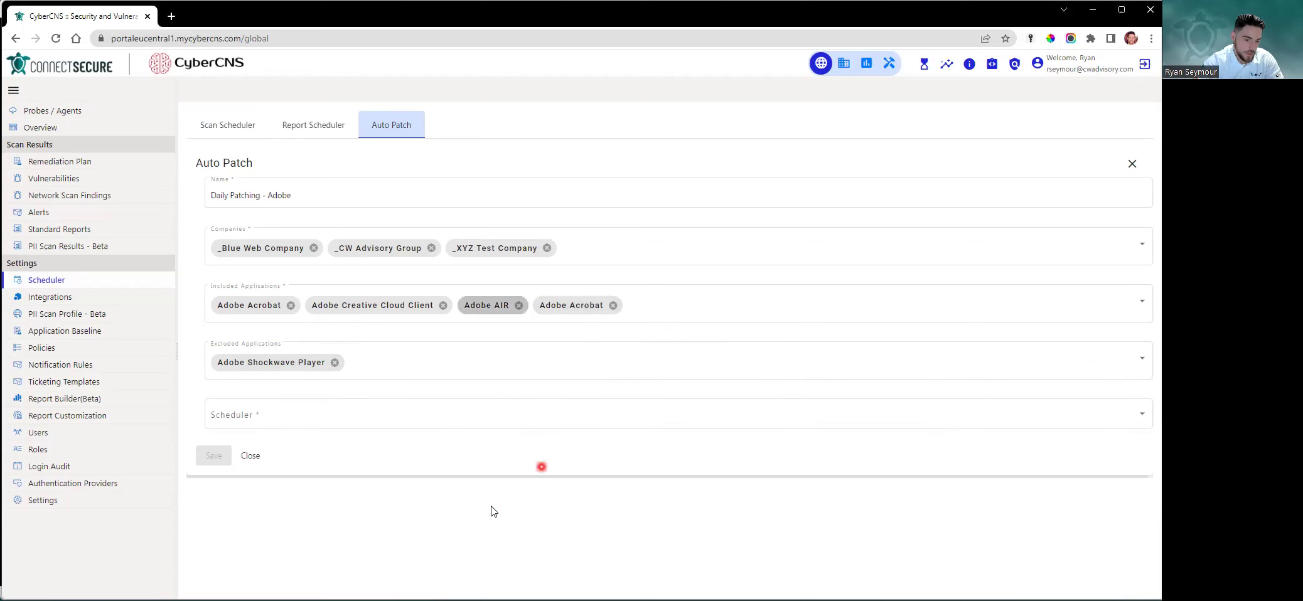
click(342, 368)
click(521, 517)
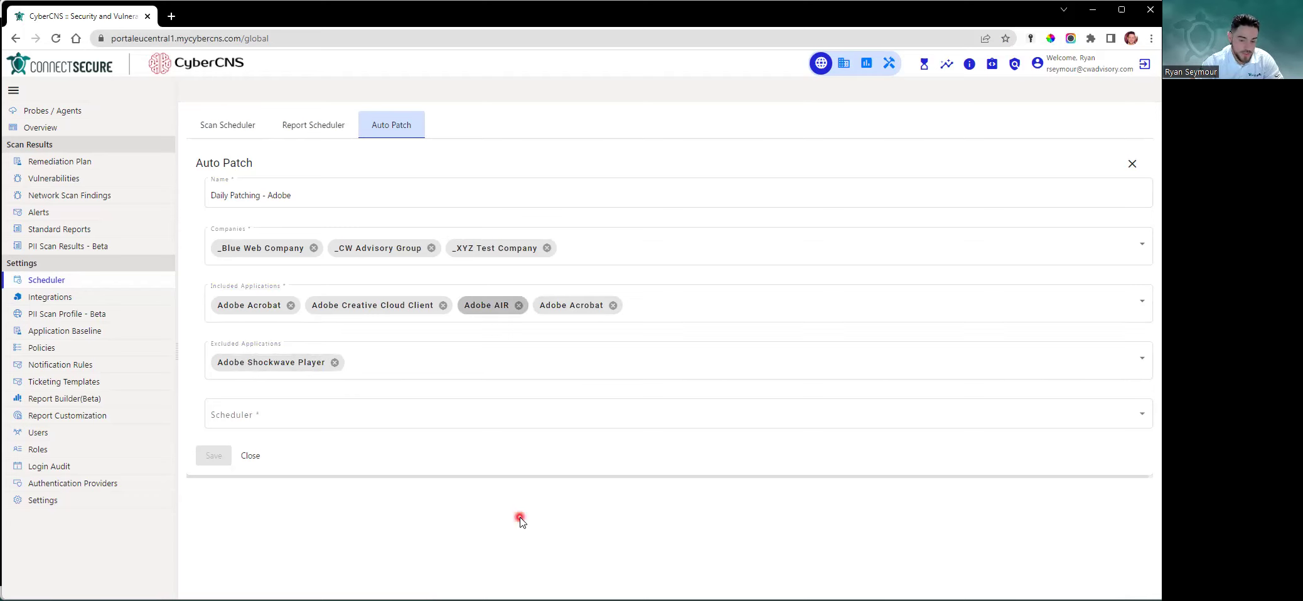
click(426, 421)
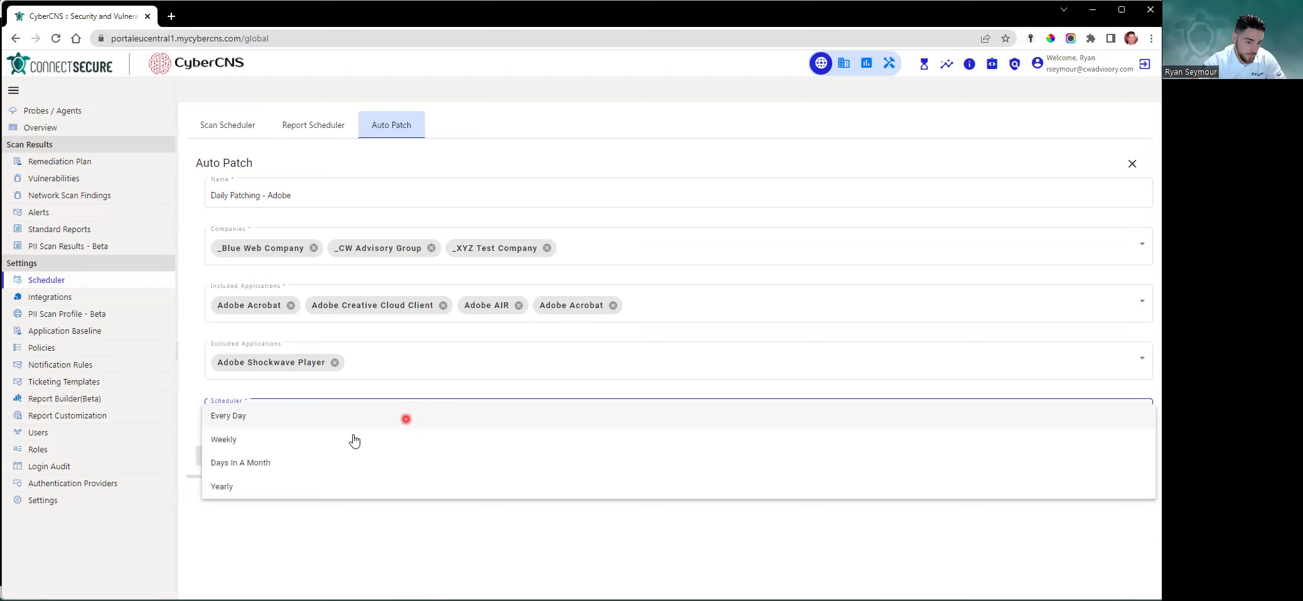
Try the Weekly and Days In A Month schedule frequencies without picking any days
click(339, 418)
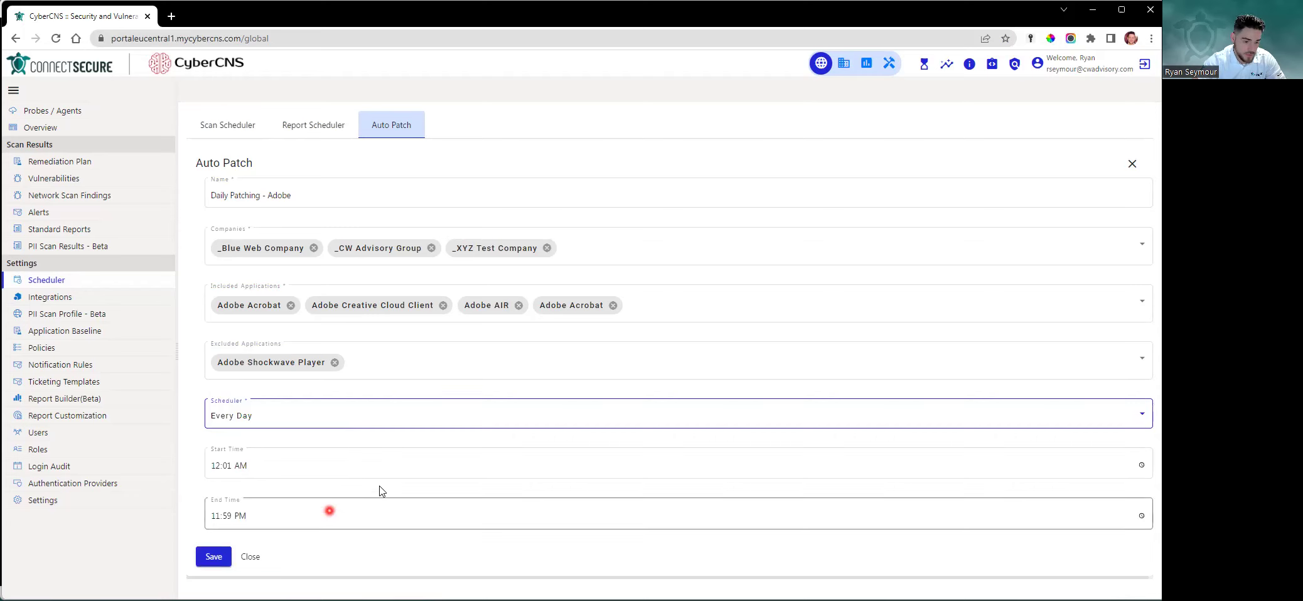
click(322, 422)
click(308, 440)
click(308, 463)
click(330, 494)
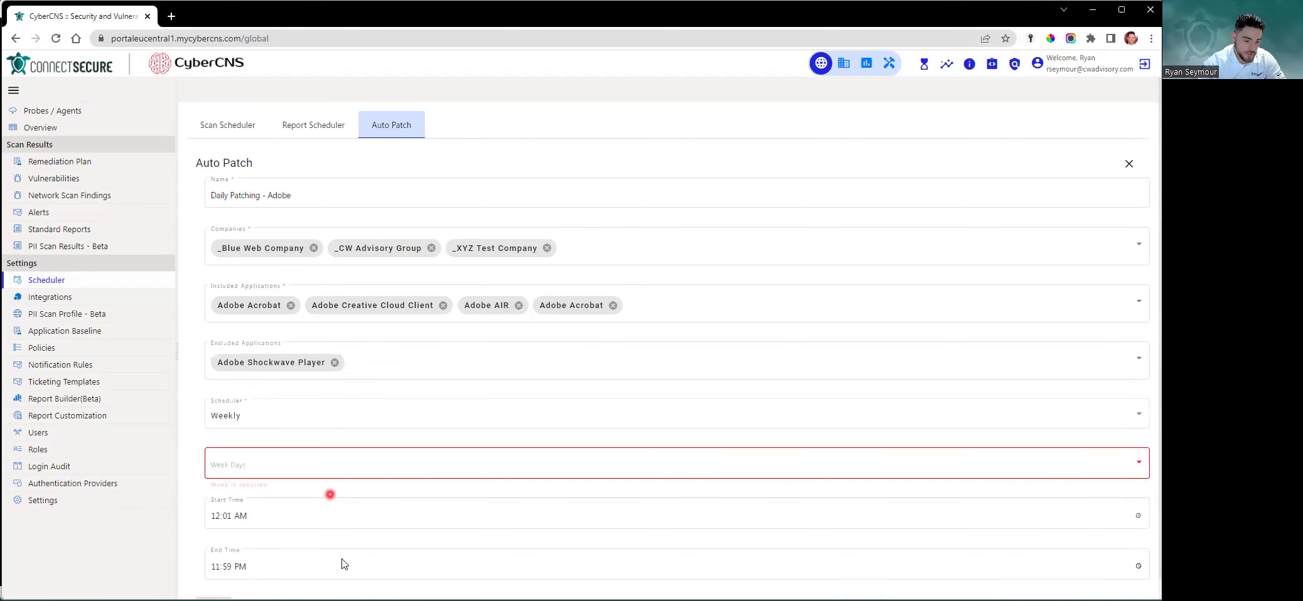
scroll(344, 564, down, 1)
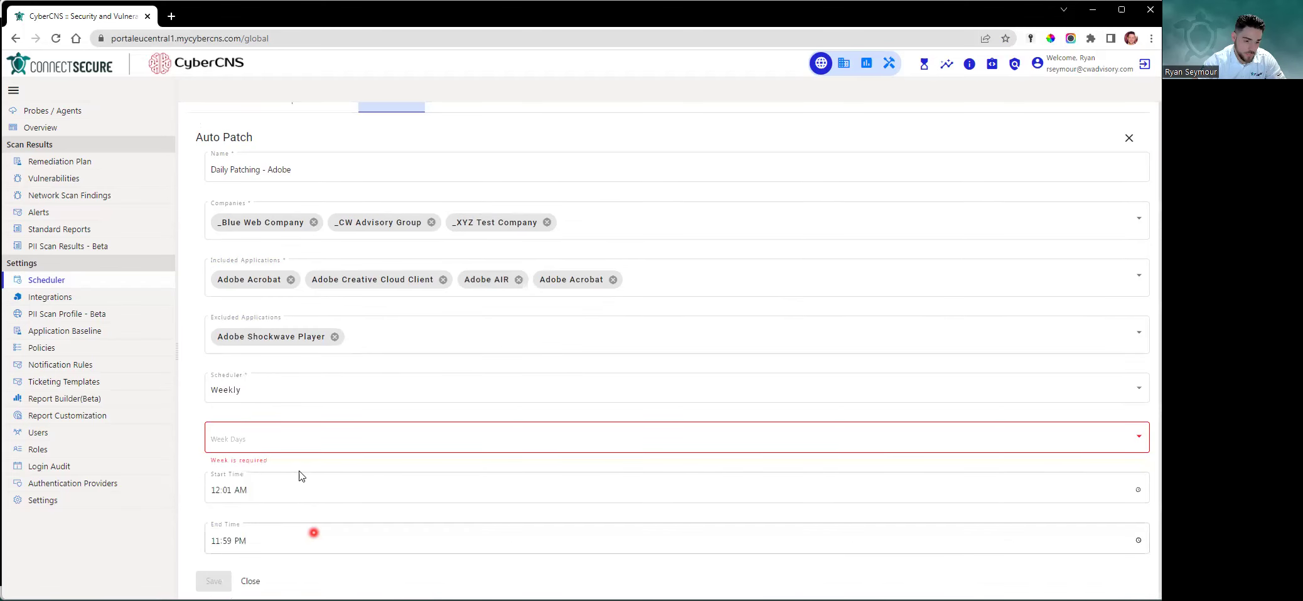
click(312, 388)
click(298, 414)
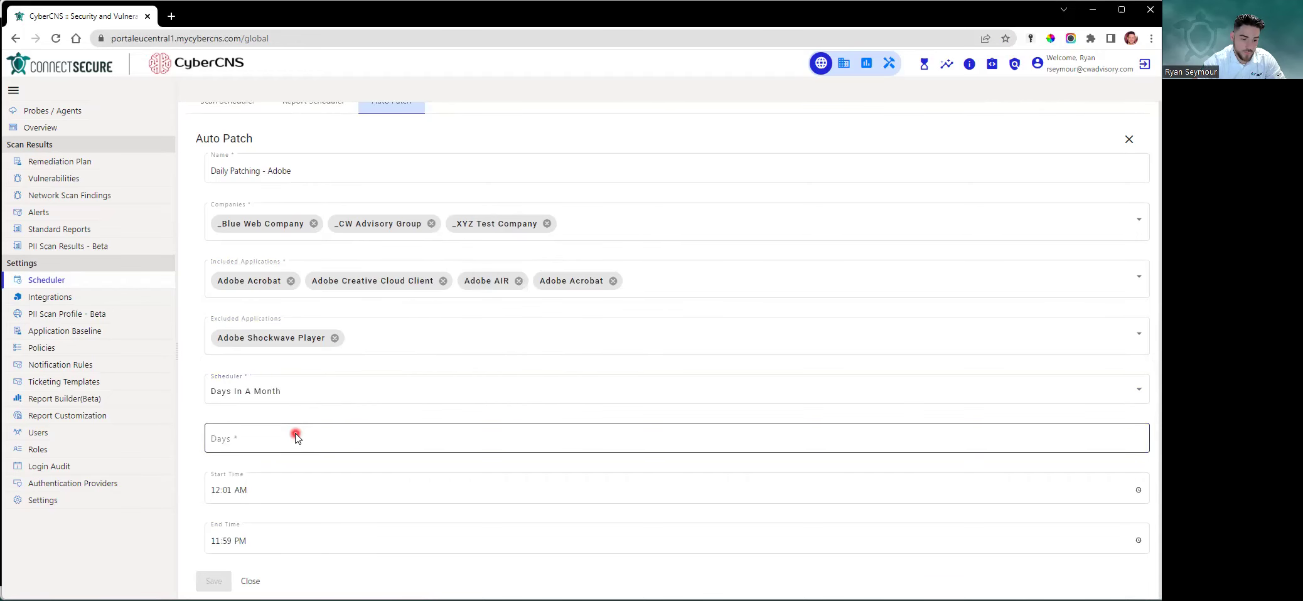
click(295, 437)
click(534, 394)
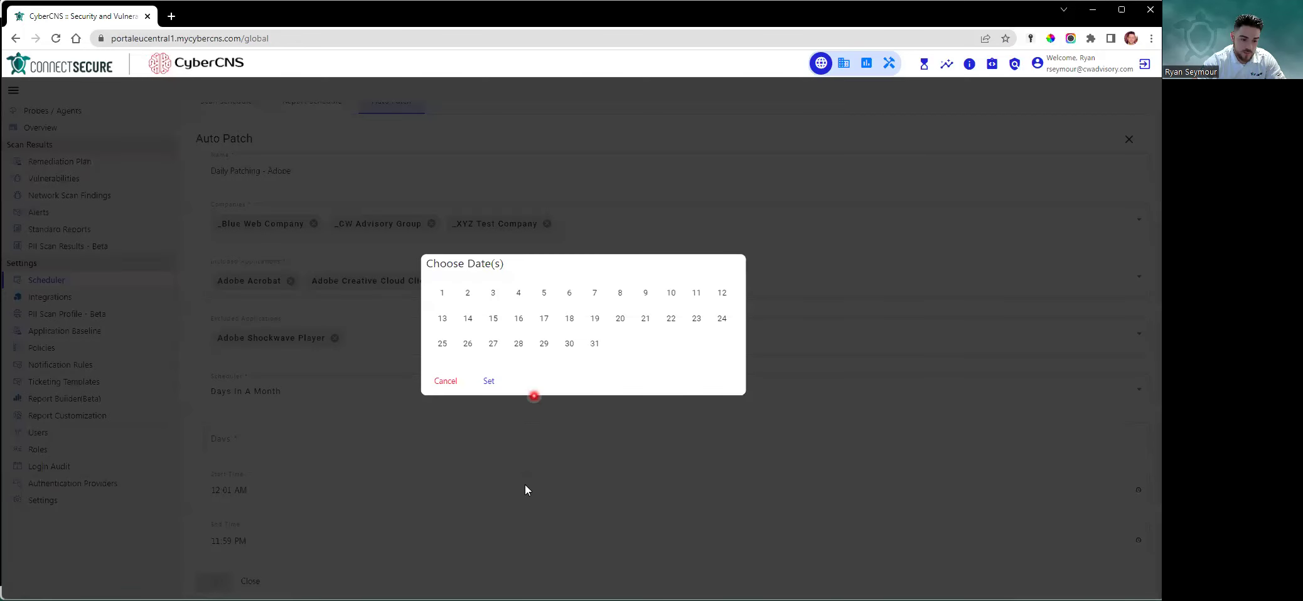
click(446, 381)
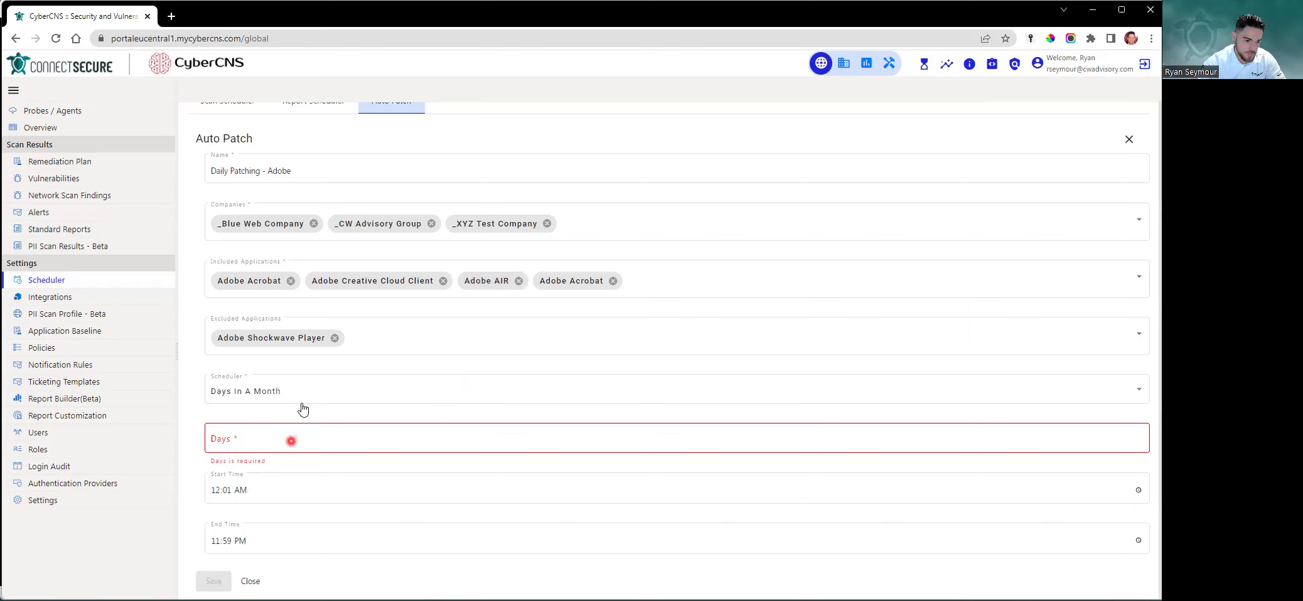
Preview the Yearly frequency, then set the Auto Patch schedule back to Every Day
click(303, 410)
click(307, 421)
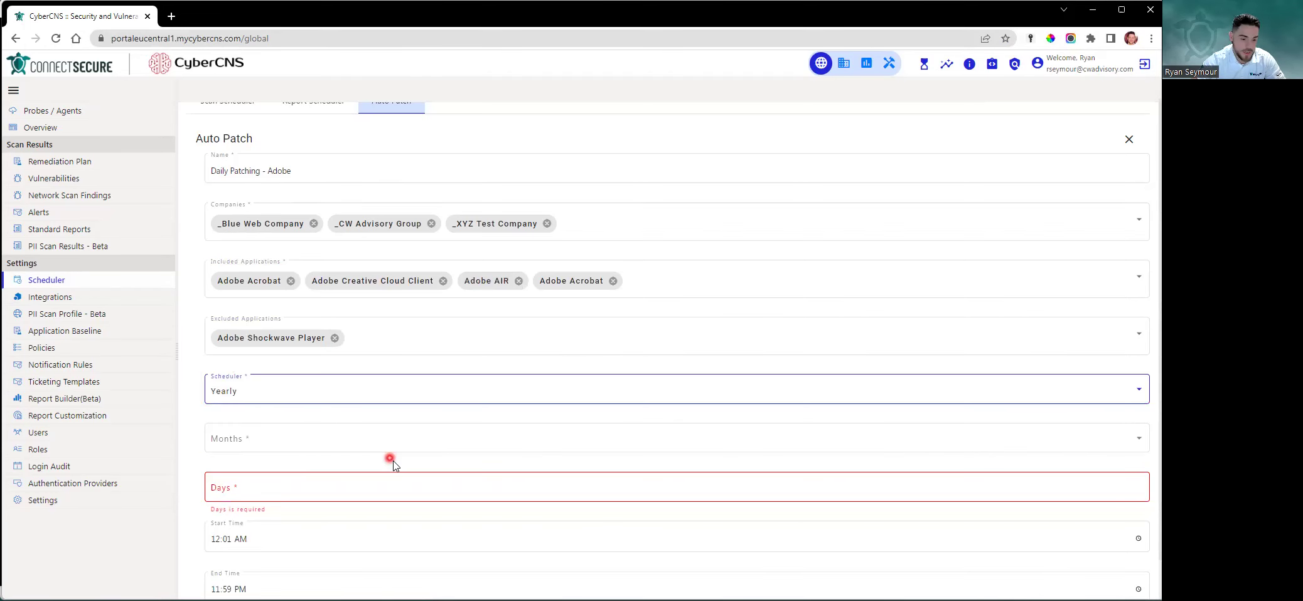
scroll(370, 439, up, 1)
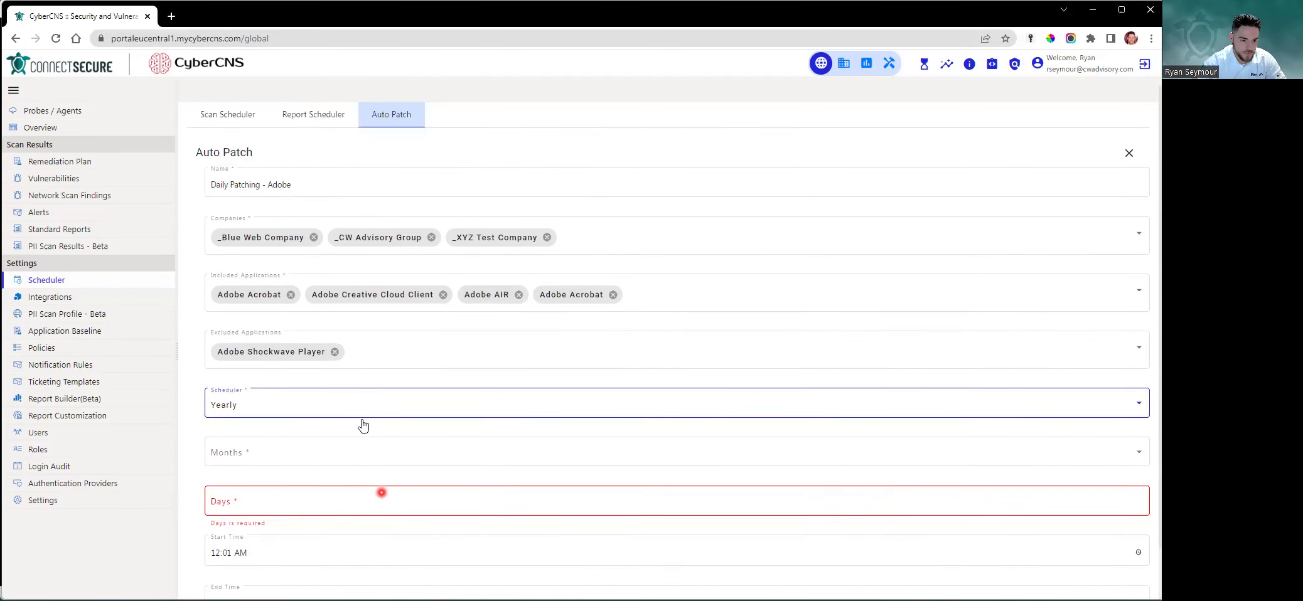
click(361, 412)
click(302, 336)
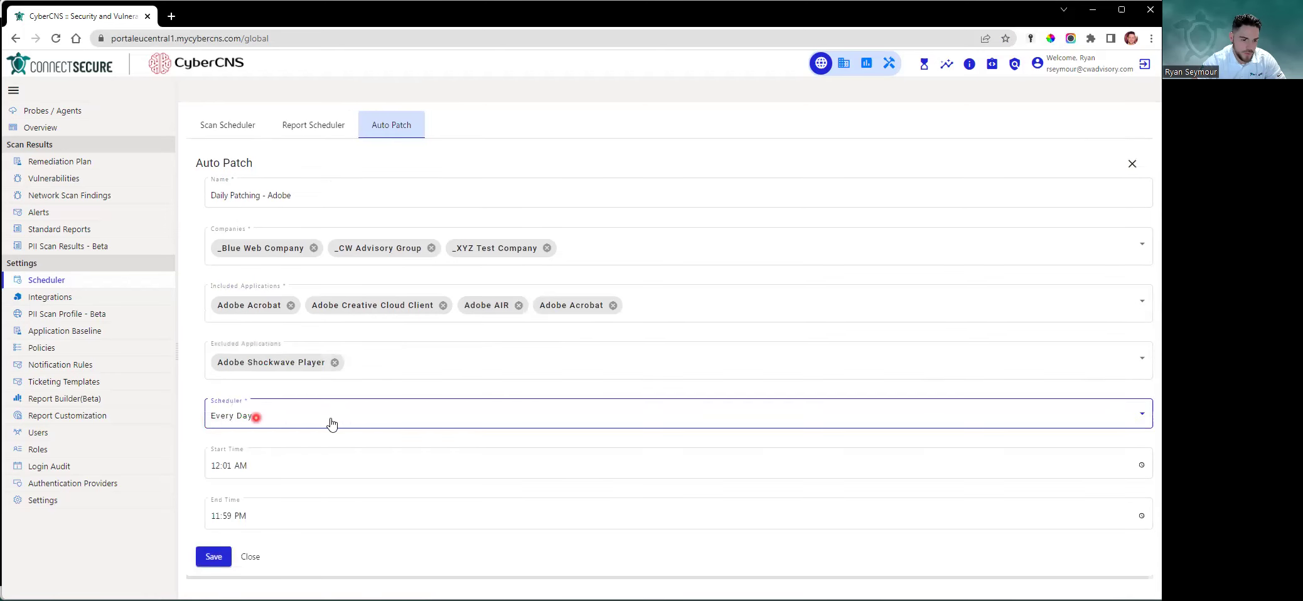
click(315, 464)
Set the daily patch window to start at 06:00 AM and end at 10:00 AM
double_click(312, 470)
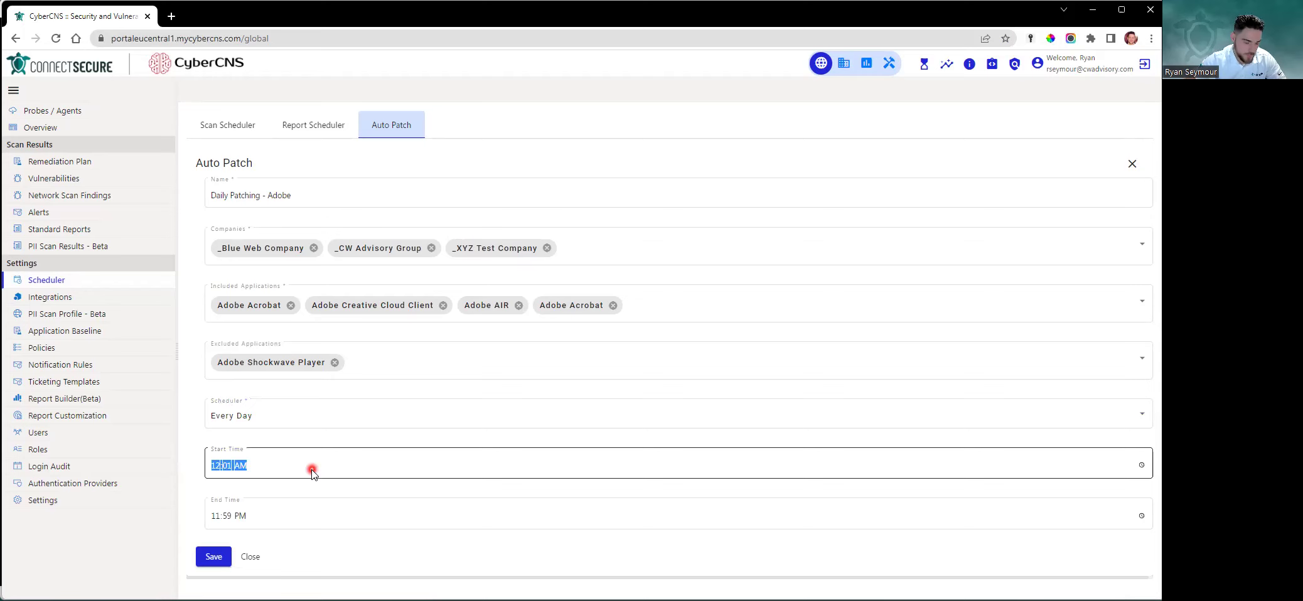
click(372, 334)
click(276, 465)
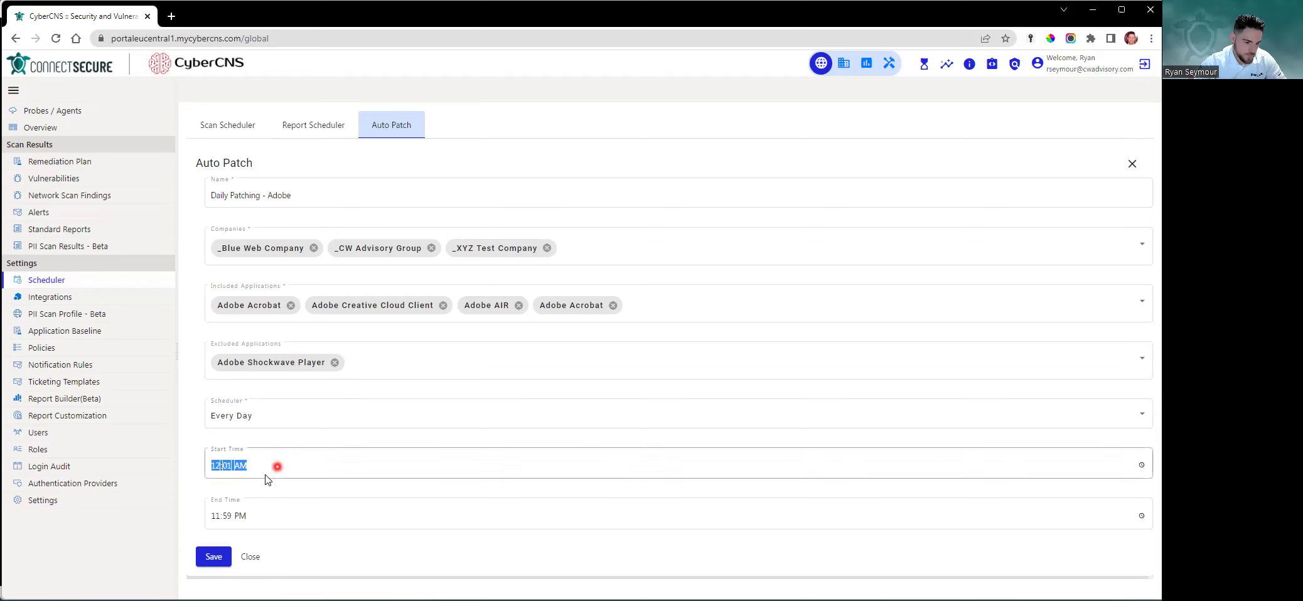
text(06:00)
key(Tab)
text(10:00)
click(269, 466)
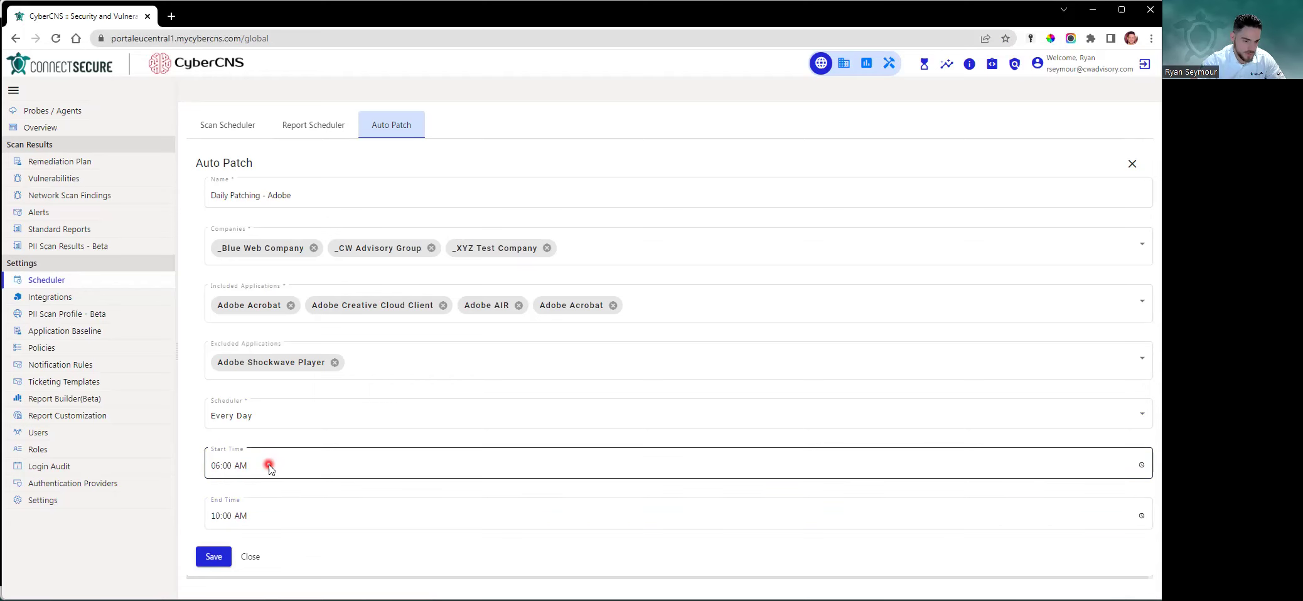
click(299, 501)
text(a)
click(316, 478)
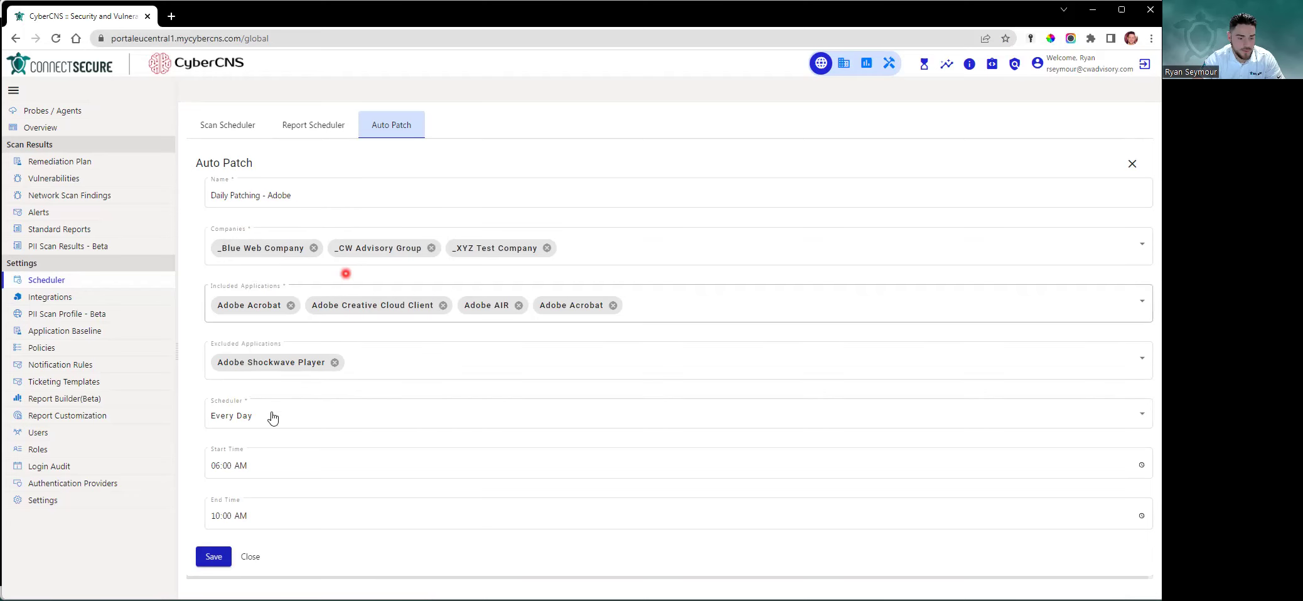
Save the Daily Patching - Adobe schedule and open its row's Action menu
click(215, 558)
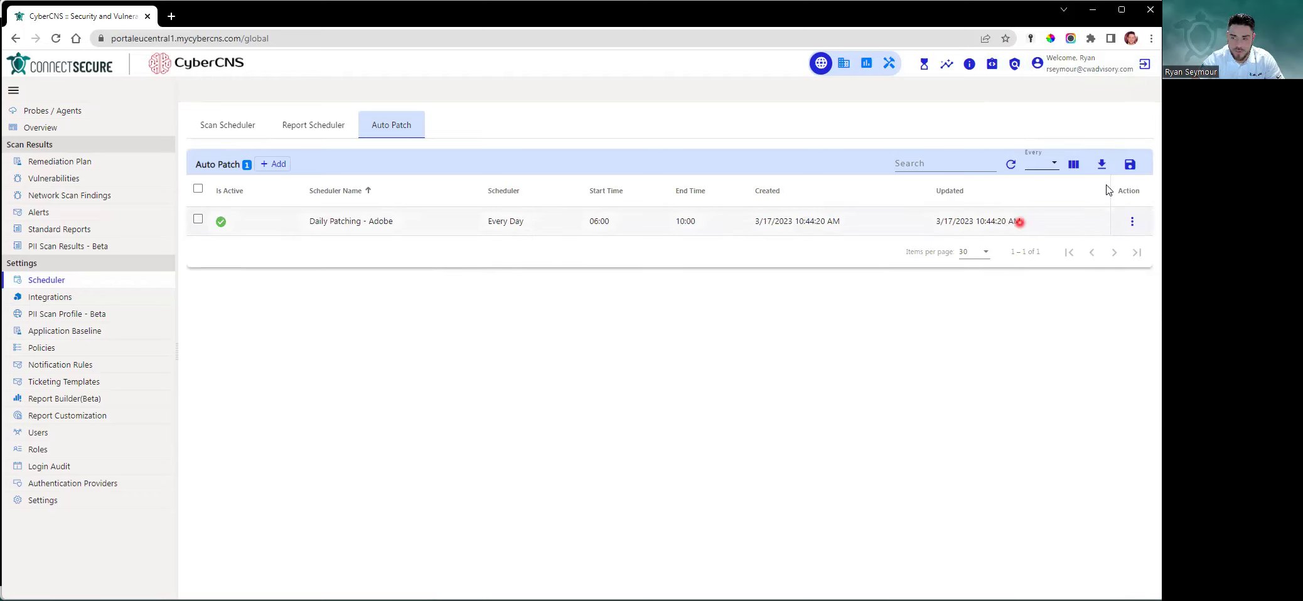
click(1132, 222)
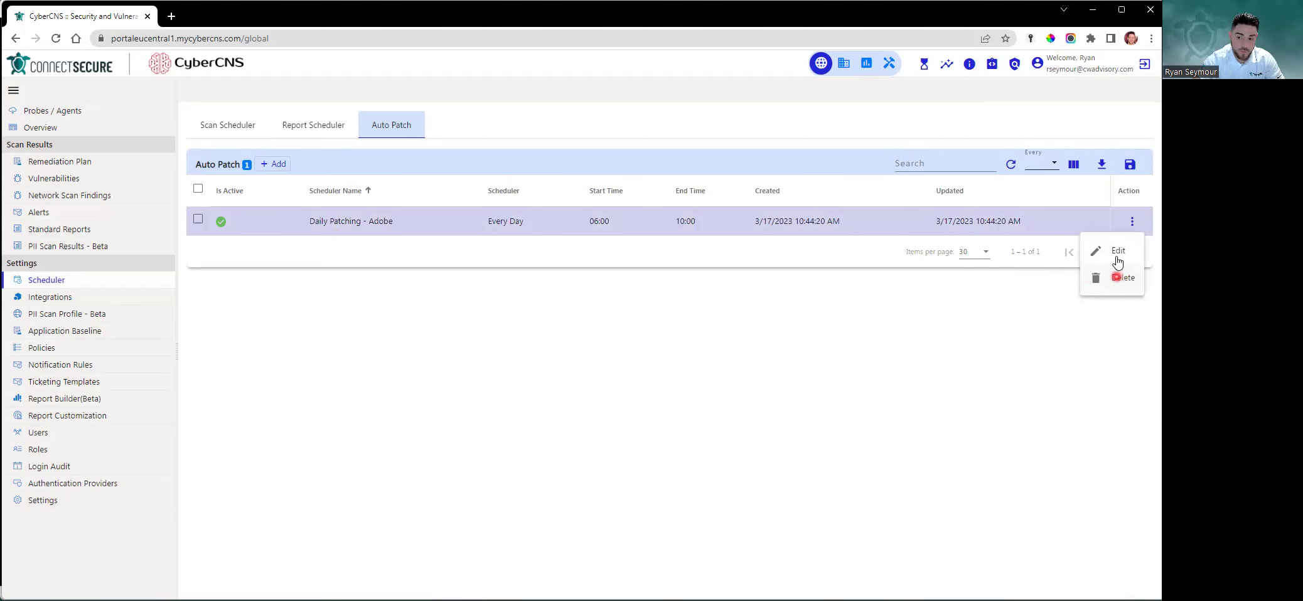
Edit the Daily Patching - Adobe schedule so it applies to All Companies
click(1117, 251)
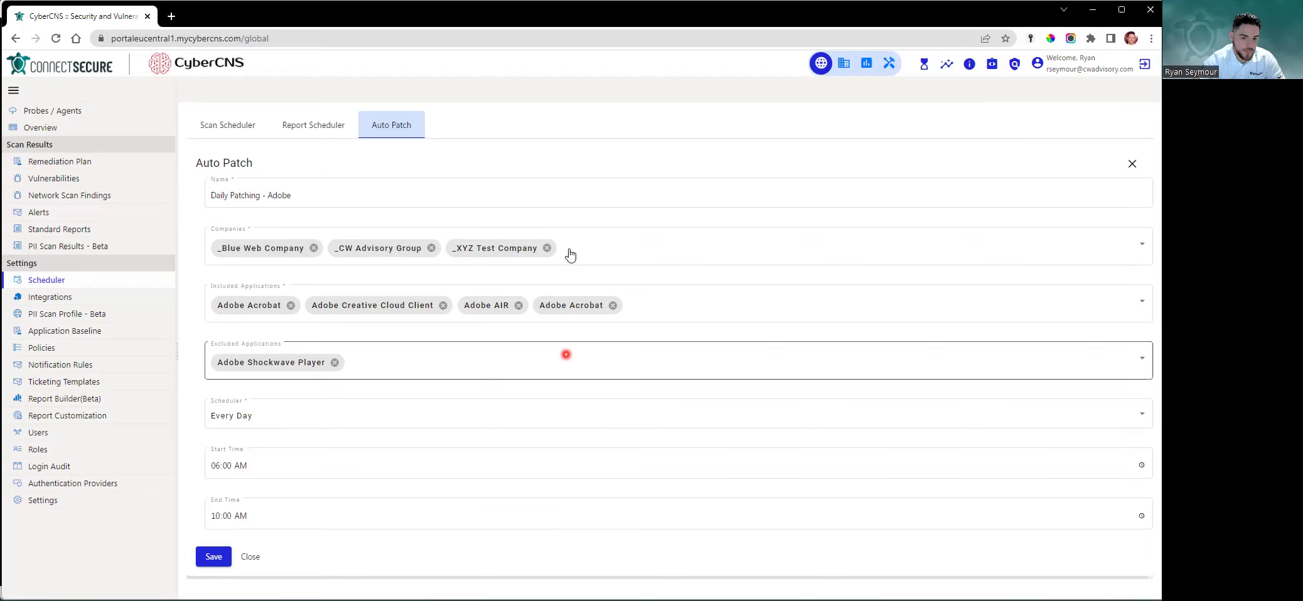
click(762, 258)
click(218, 224)
click(644, 146)
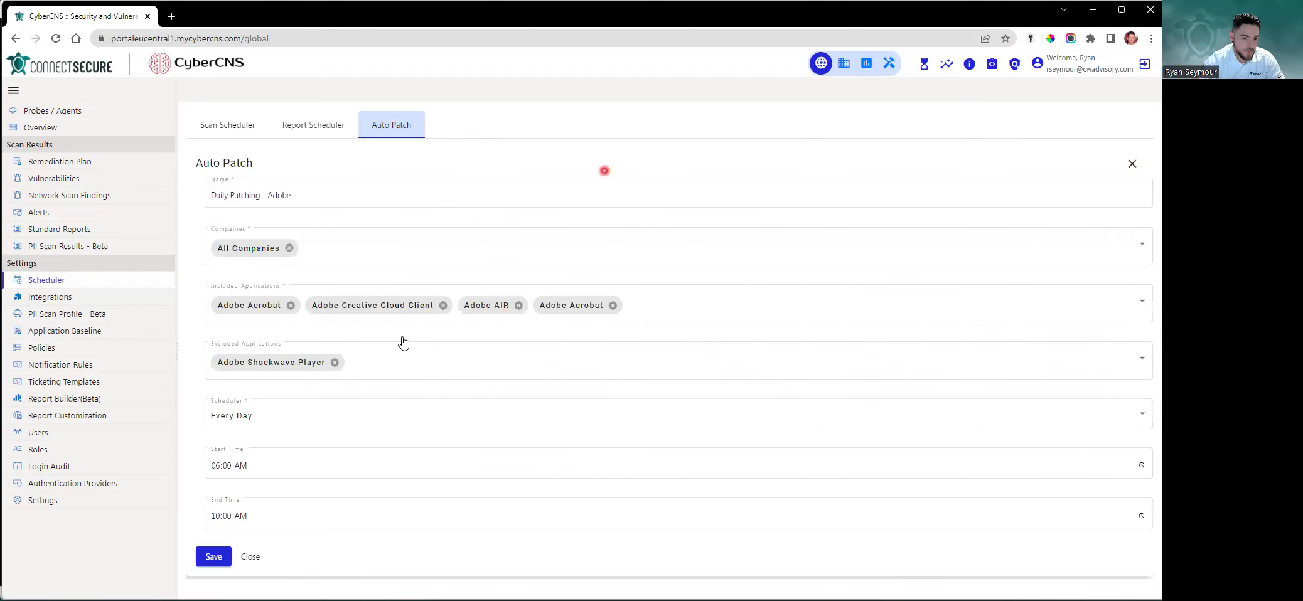
Save the change and bring the PowerPoint show to the 'Thank you for watching!' slide
click(213, 558)
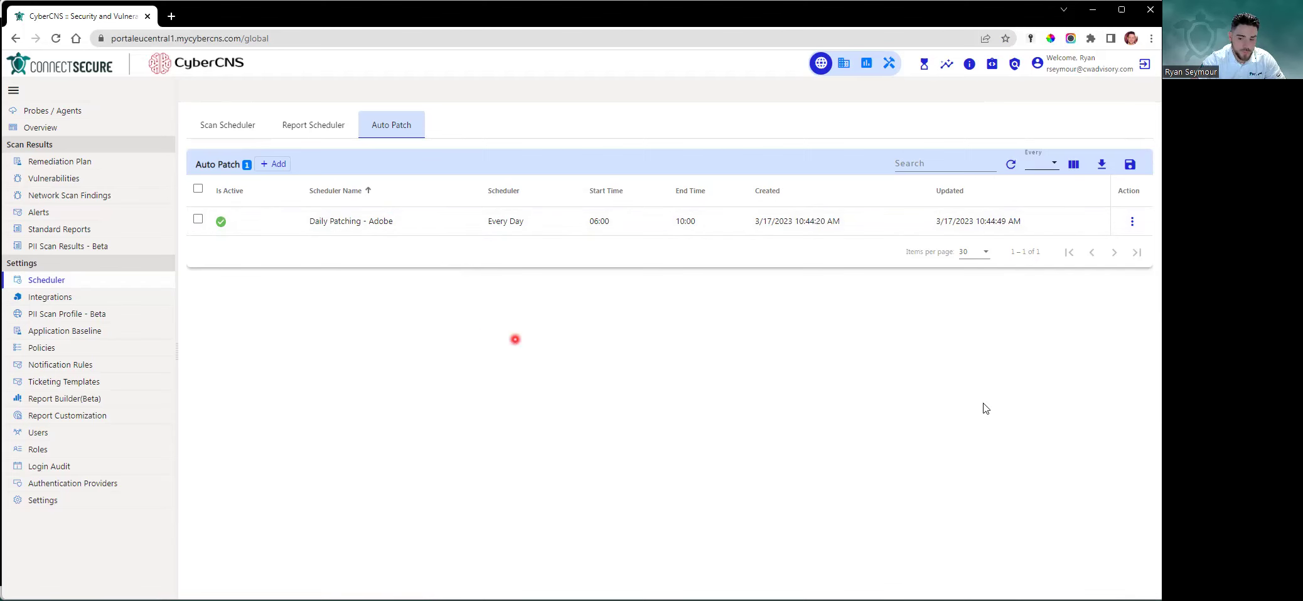
click(1039, 587)
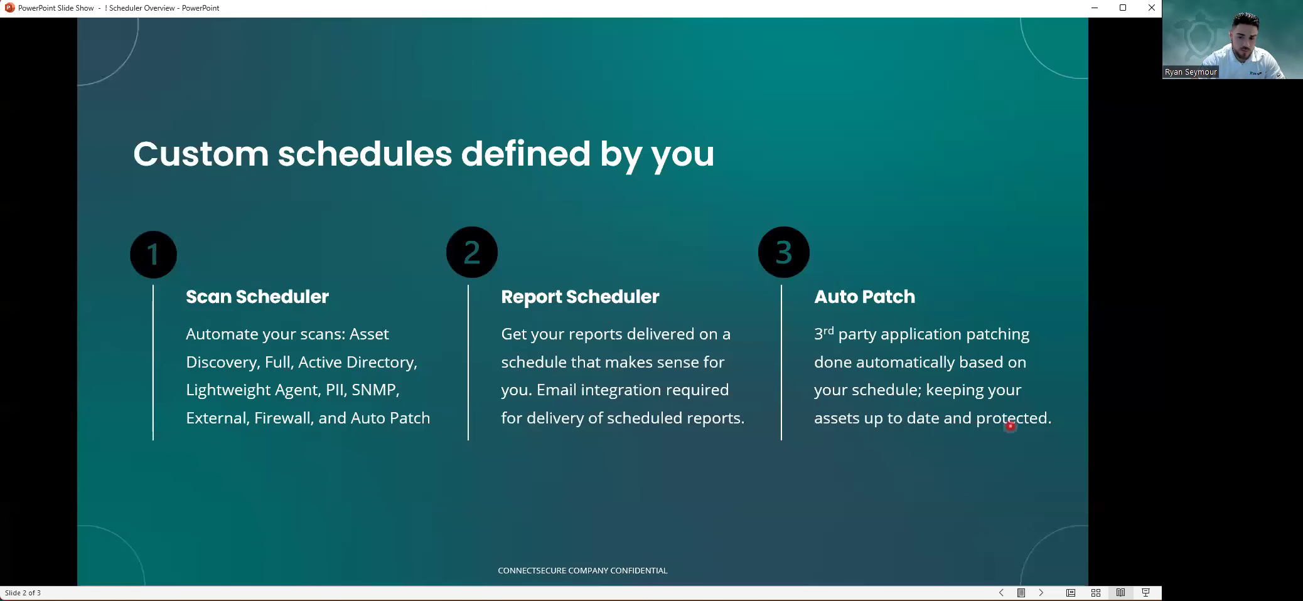
click(1066, 446)
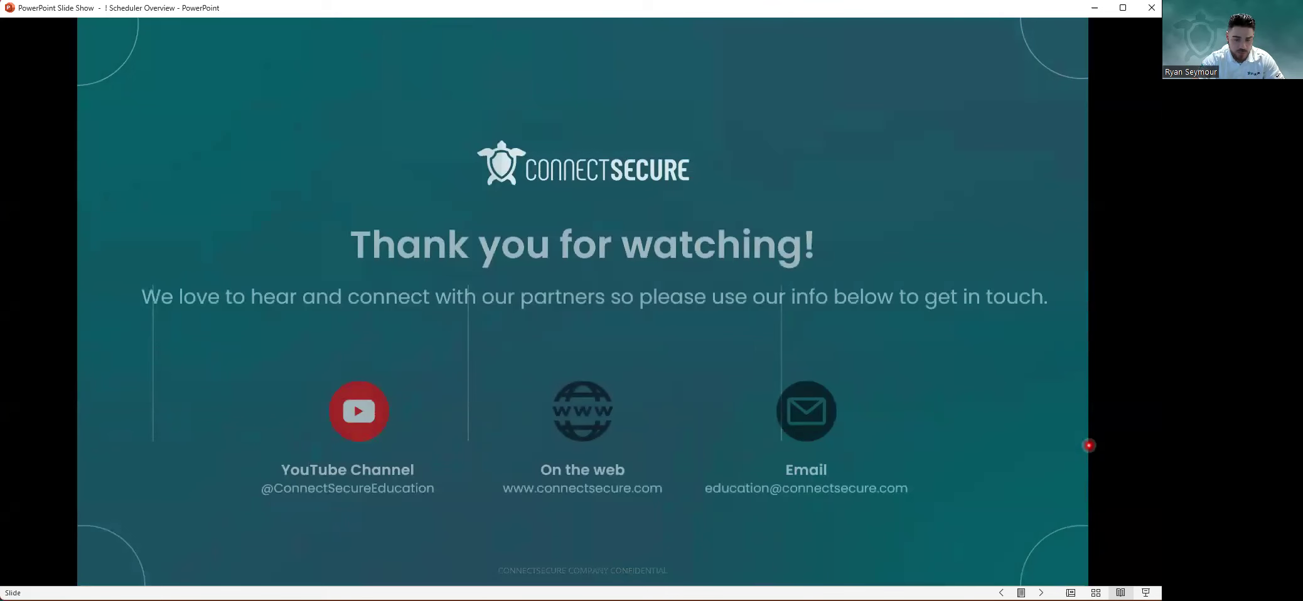